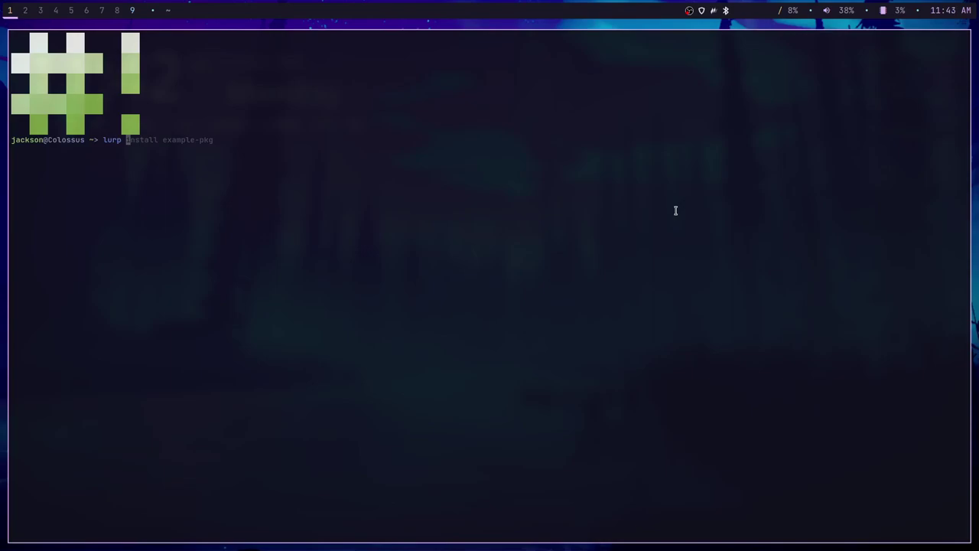
Run lurp in the terminal without any subcommand.
key(BackSpace)
key(Return)
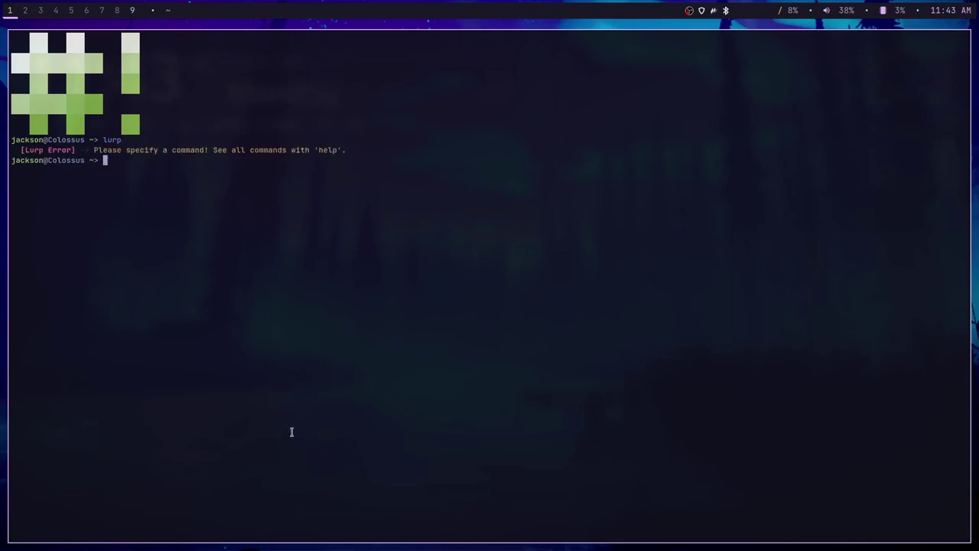
Switch to Firefox on workspace 2, go to codeberg.org and open the standard-lur repository.
click(25, 11)
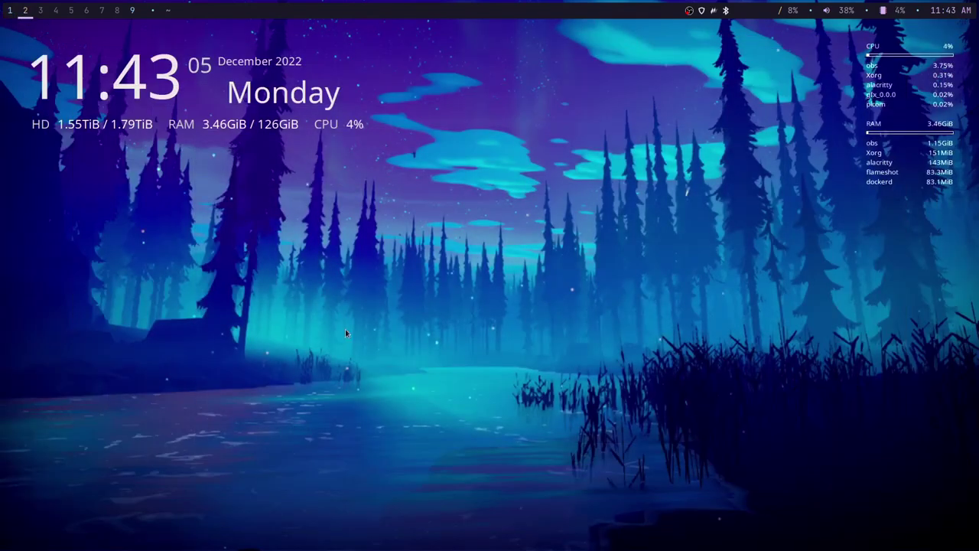
key(super+b)
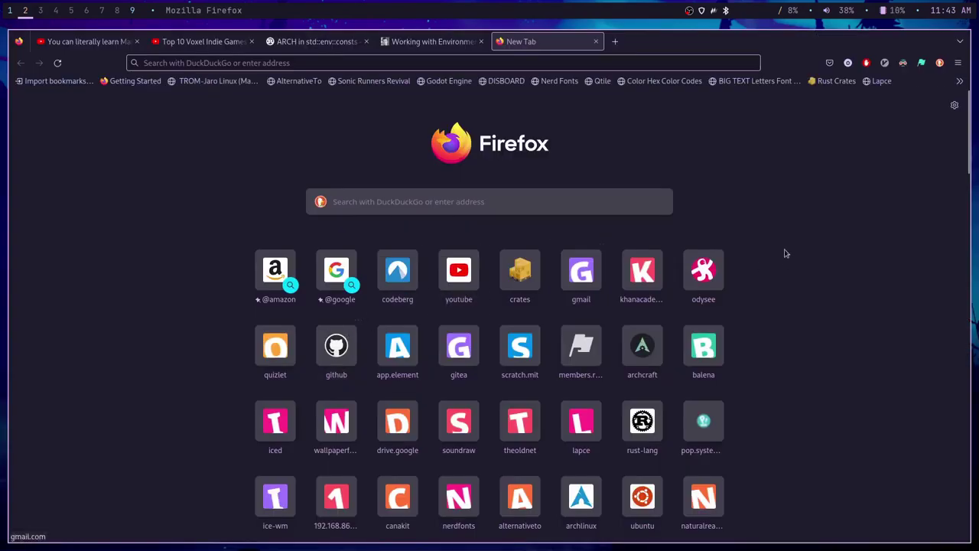
click(703, 65)
text(co)
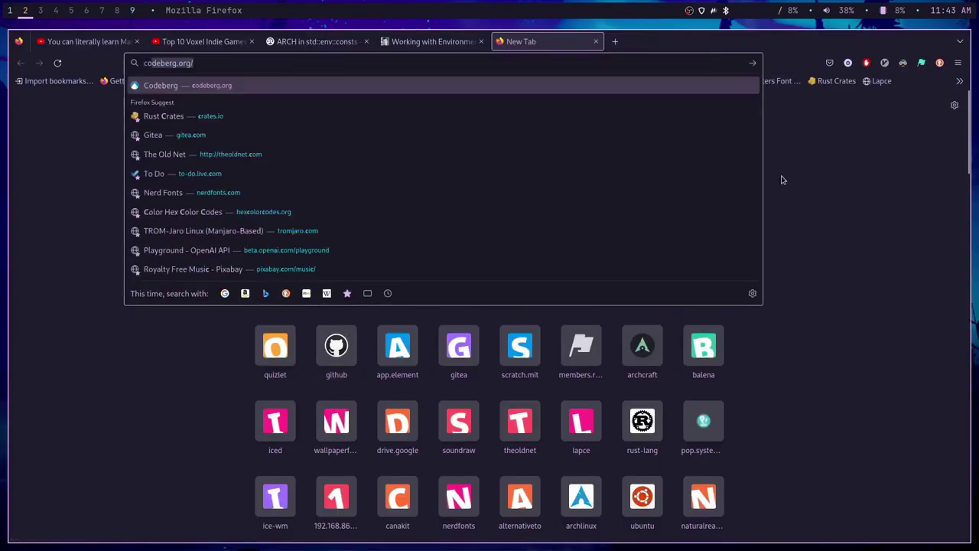
text(deberg)
key(Return)
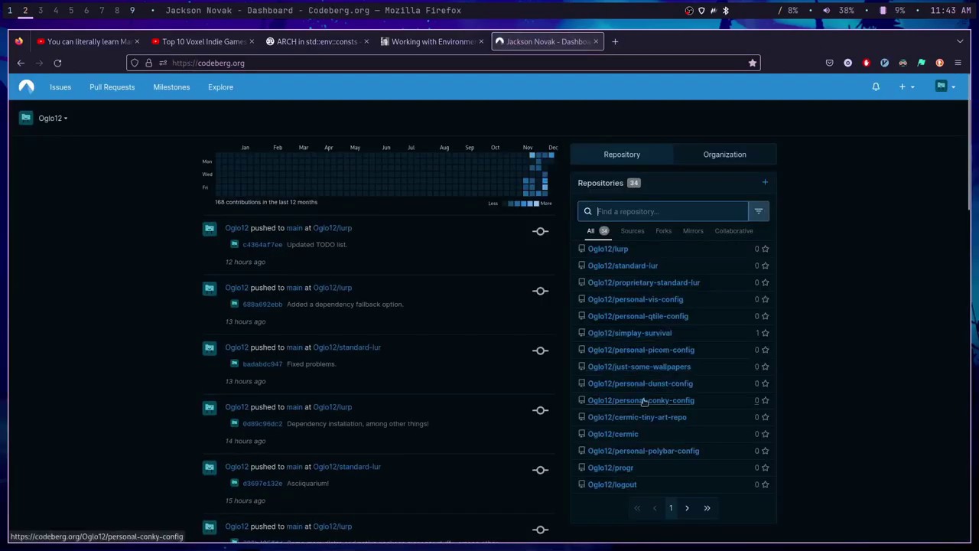
click(632, 265)
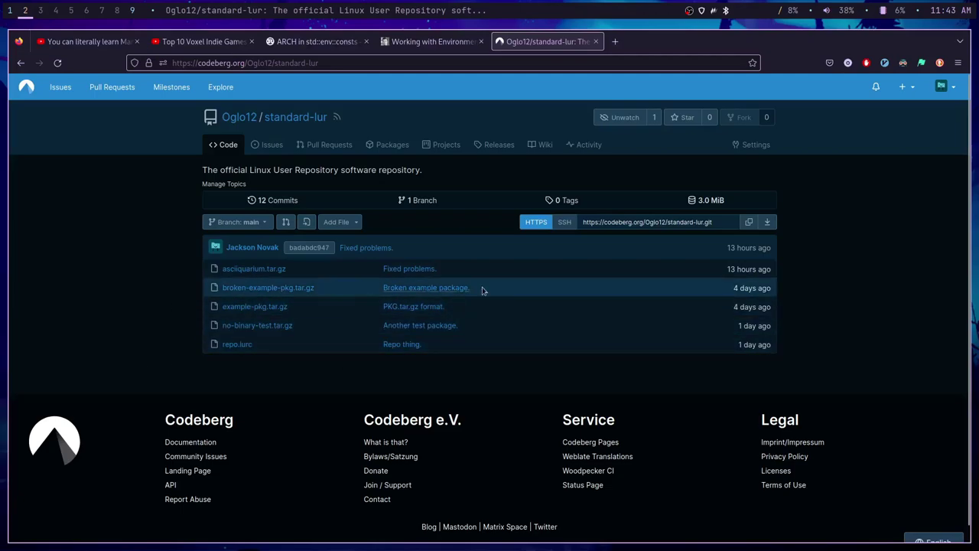
Return to the terminal on workspace 1, launch the Thunar file manager and open the .lur folder in the home directory.
click(7, 13)
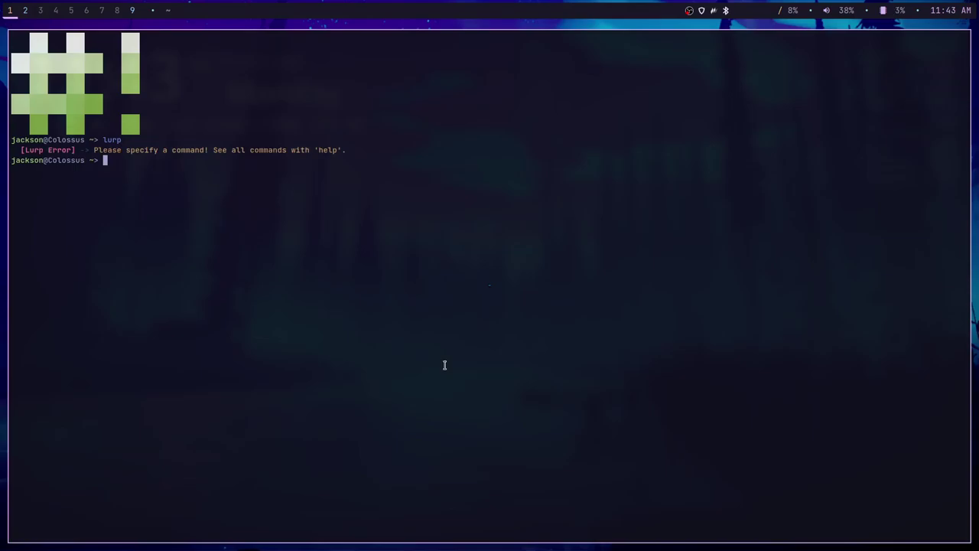
text(thunar)
key(Return)
drag(784, 316, 519, 328)
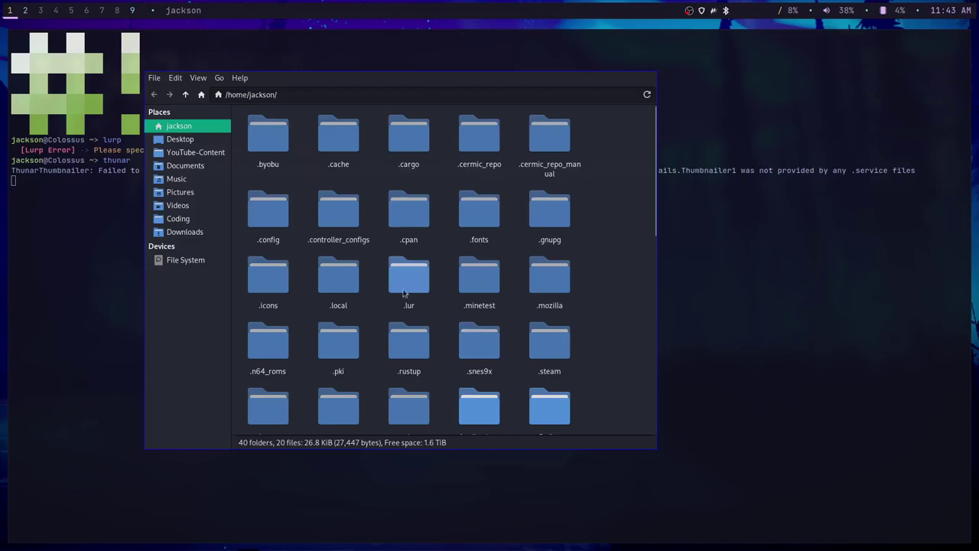
double_click(407, 289)
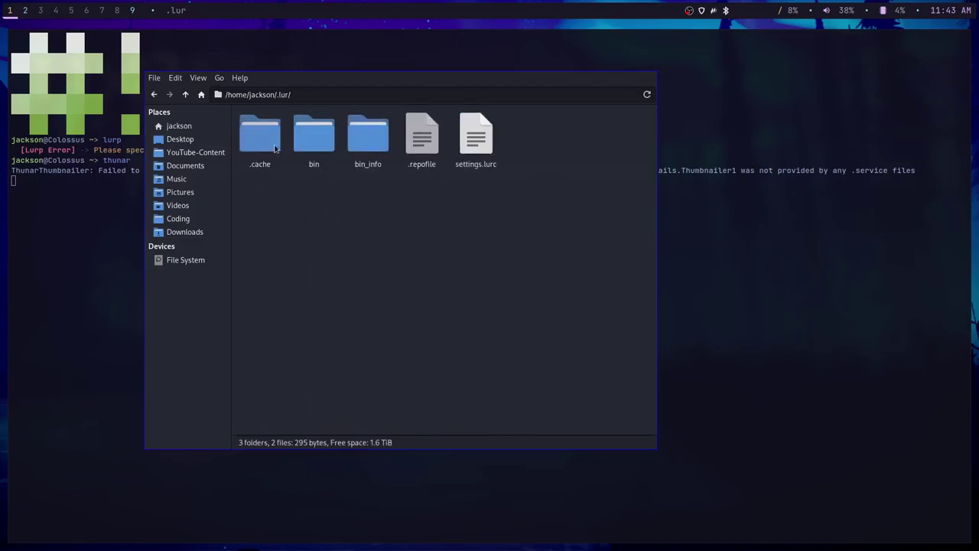
Open asciiquarium.lurc from the bin_info folder in Mousepad and make the editor window floating.
double_click(375, 139)
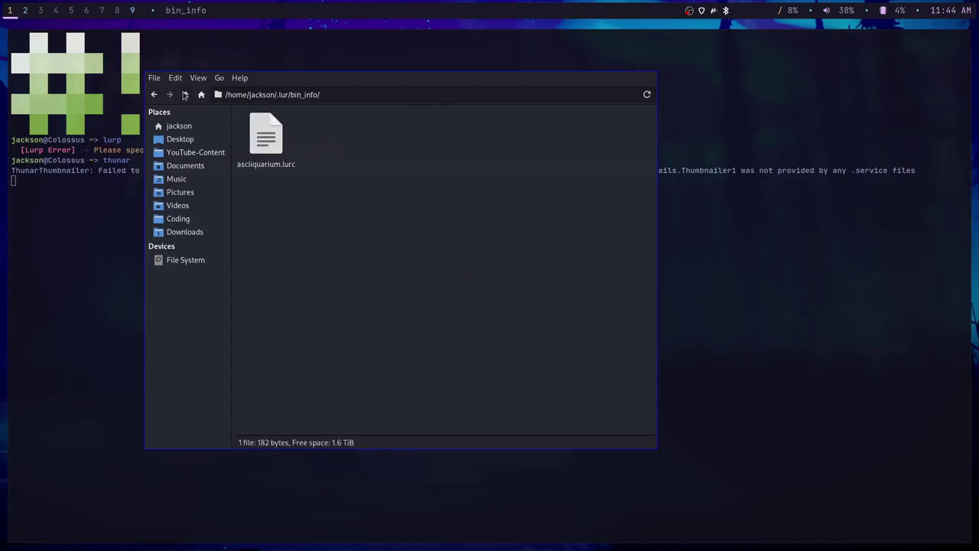
click(185, 94)
click(280, 253)
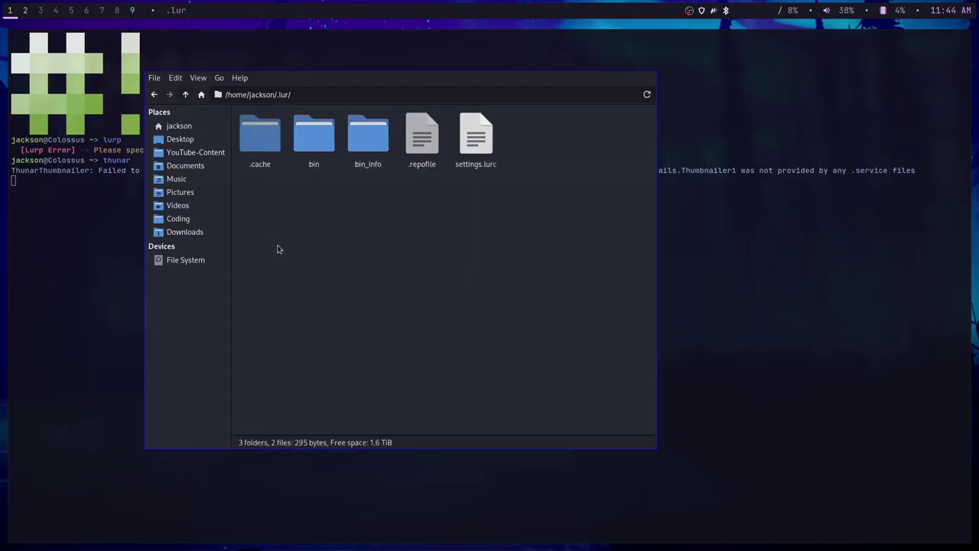
double_click(368, 139)
double_click(254, 150)
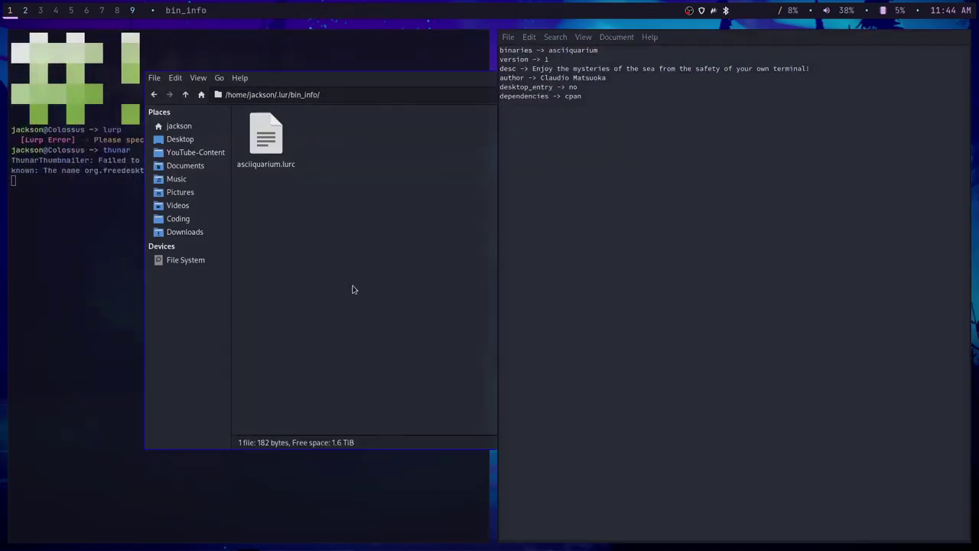
key(super+shift+space)
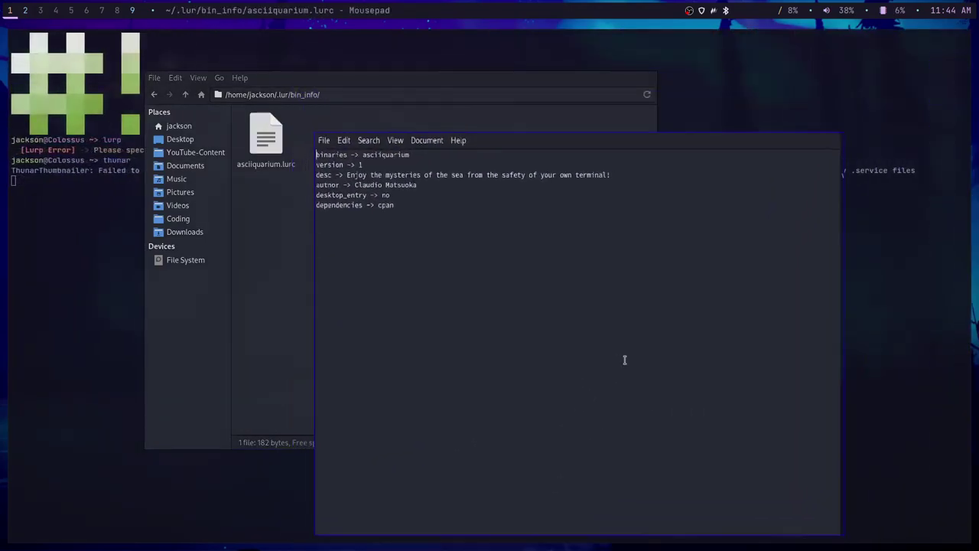
Examine the dependencies, binaries and version entries of asciiquarium.lurc, and close the editor.
drag(413, 198, 387, 197)
click(398, 198)
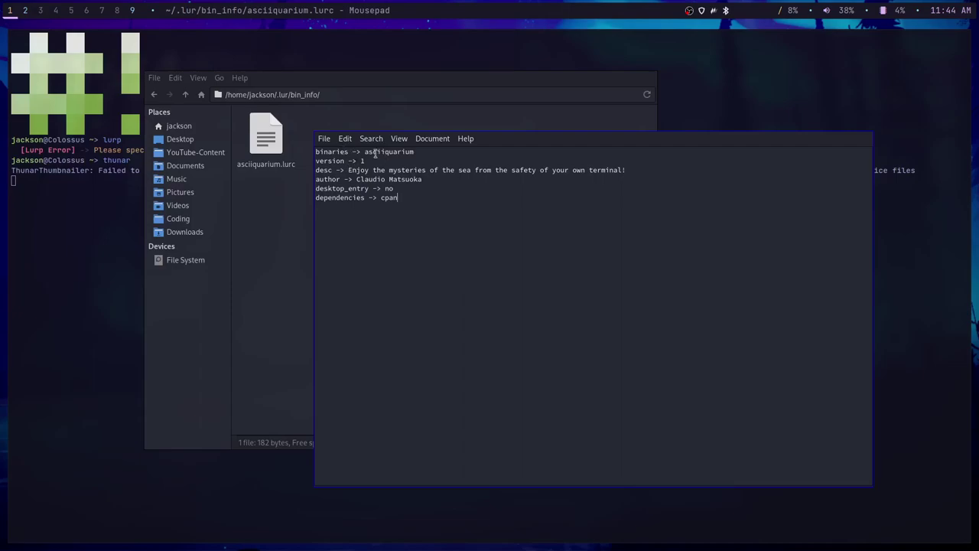
drag(368, 152, 414, 156)
click(417, 153)
click(380, 162)
click(704, 178)
key(ctrl+q)
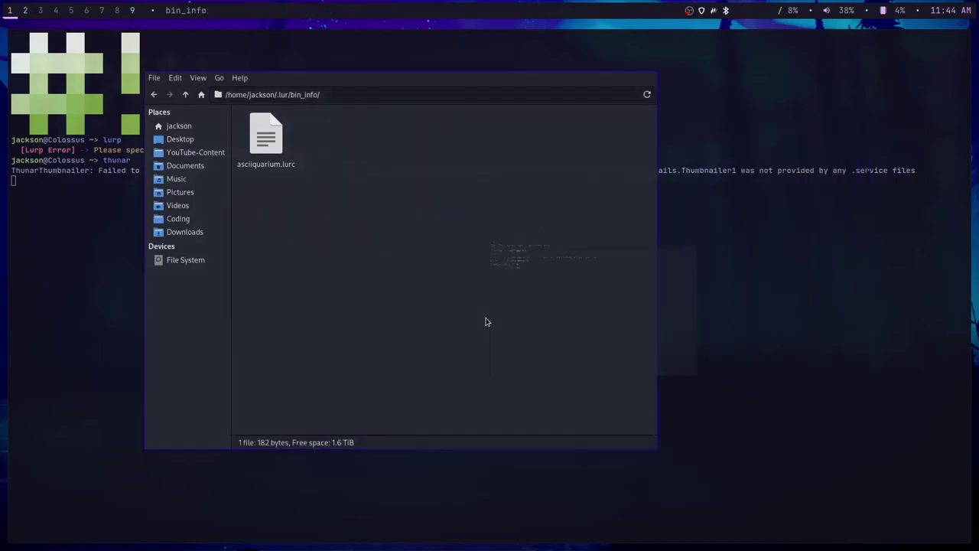
Go back up to the .lur folder, view the contents of .repofile and close it.
click(185, 94)
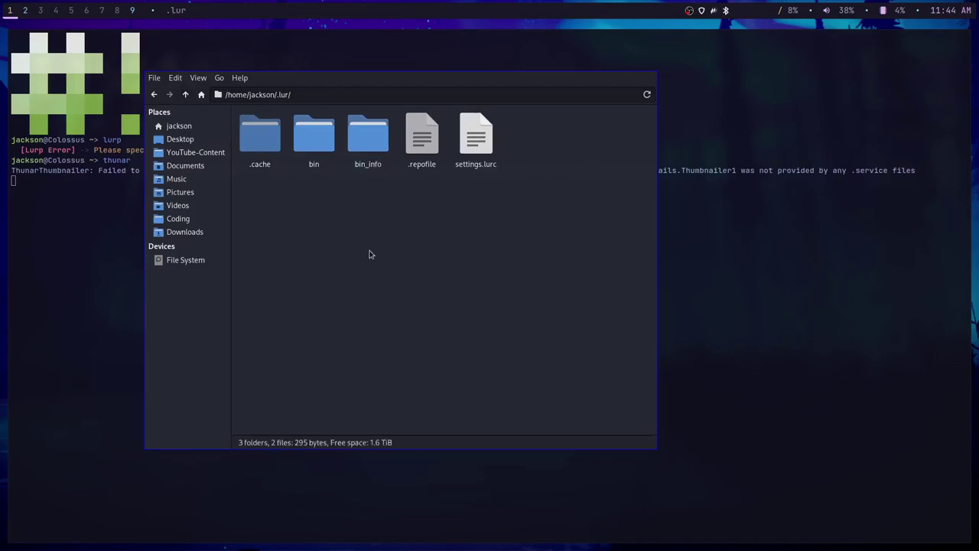
double_click(430, 147)
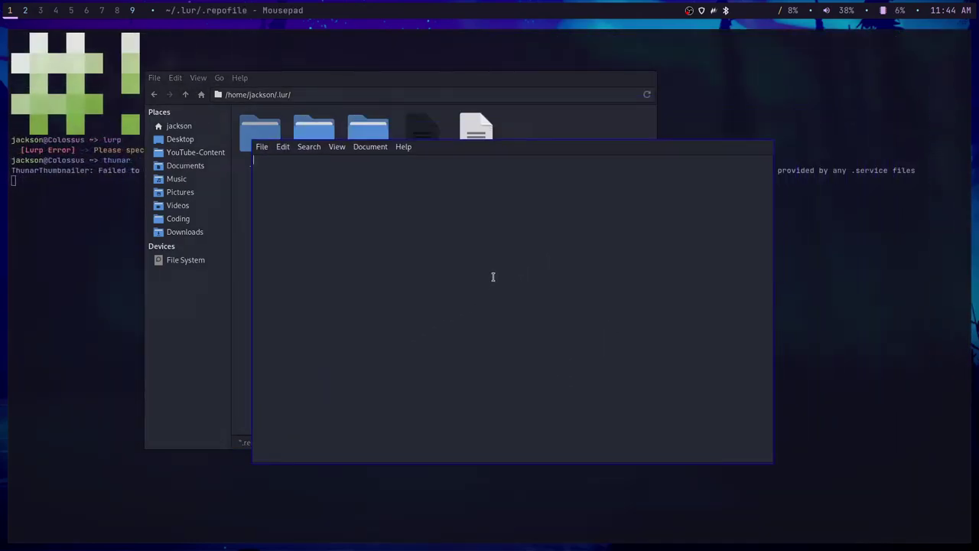
key(ctrl+w)
click(485, 280)
View settings.lurc in the text editor, close it and reposition the file manager window.
double_click(476, 136)
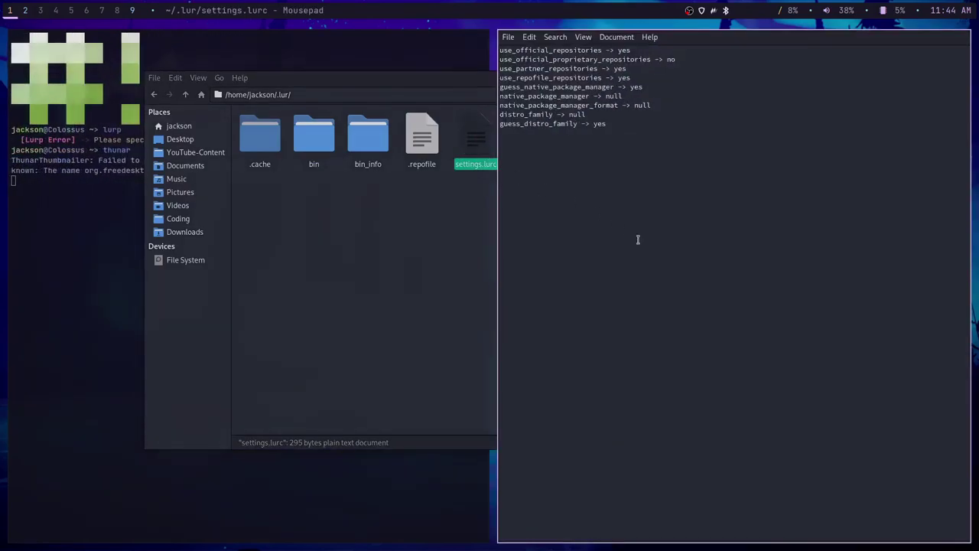
click(416, 340)
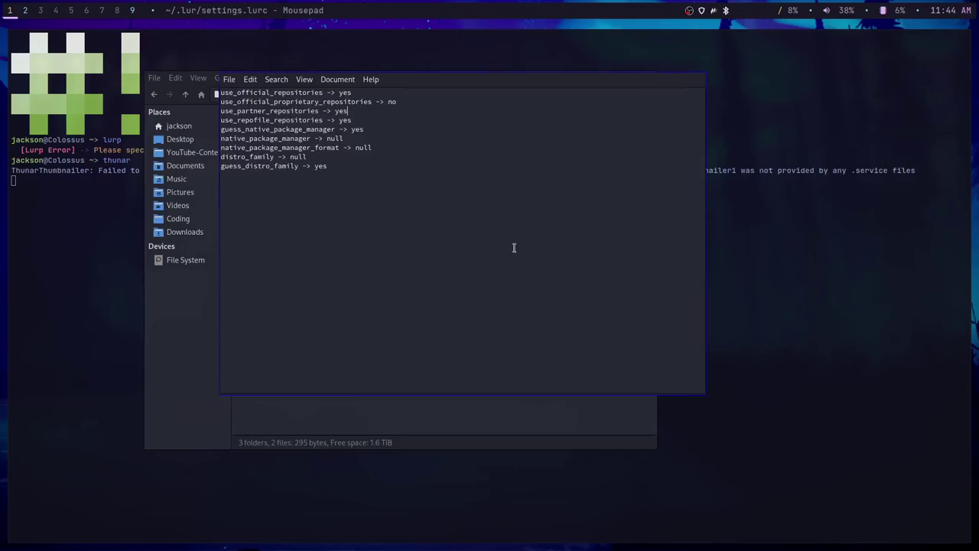
key(ctrl+w)
drag(360, 309, 353, 259)
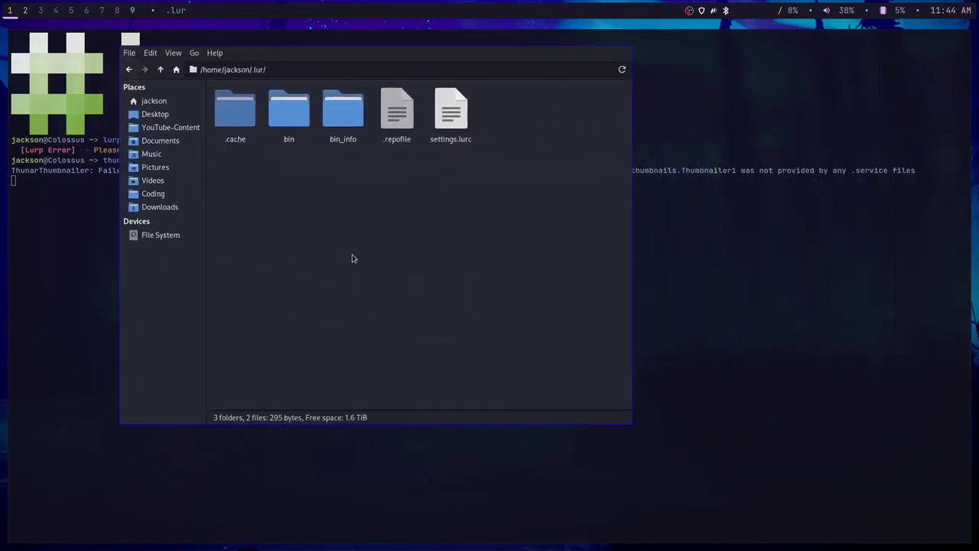
Run lurp configure in a new terminal to view the settings file in vim, and quit the editor.
key(super+Return)
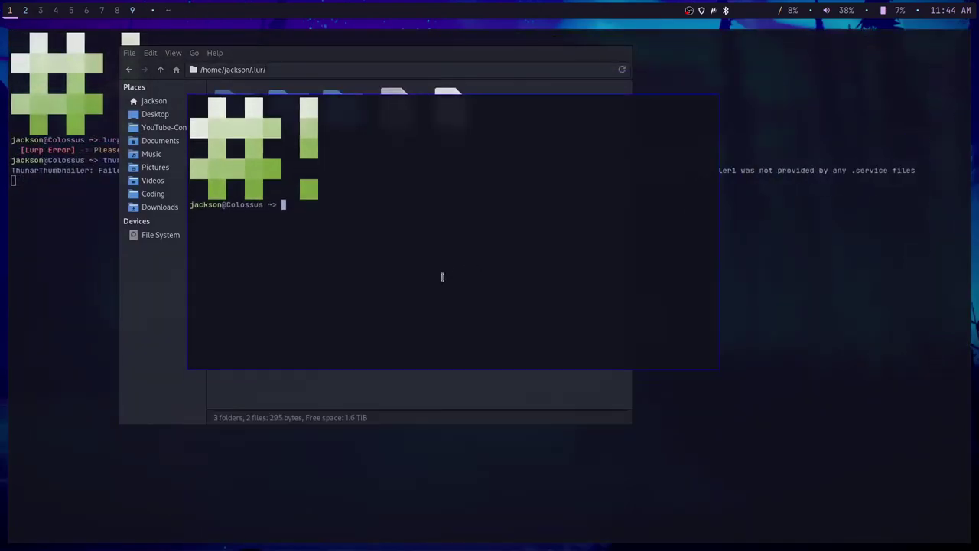
text(lurp config)
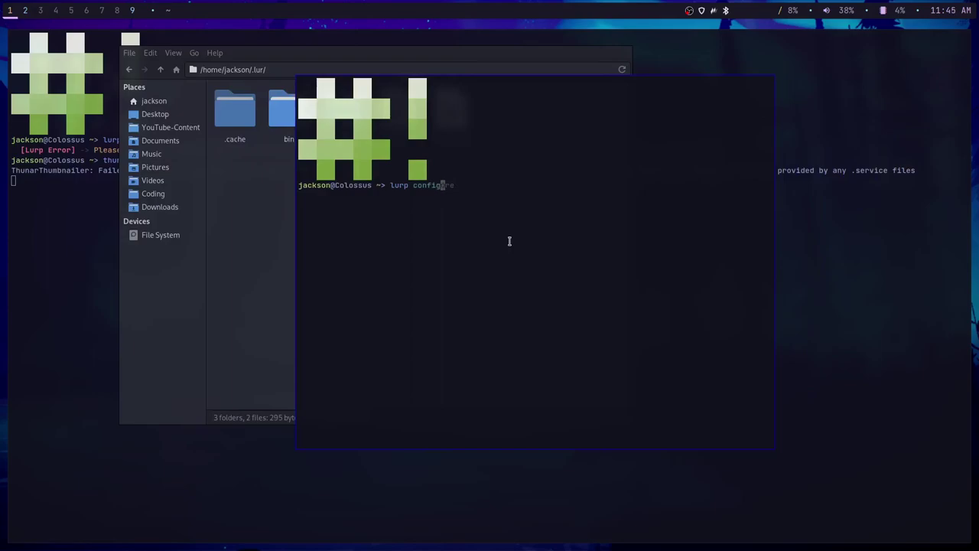
key(Right)
key(Return)
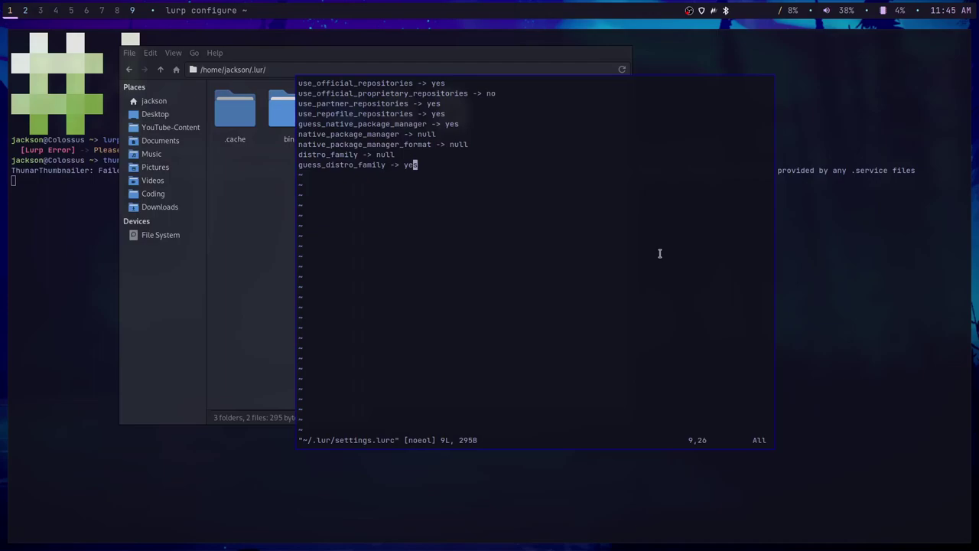
text(:q)
key(Return)
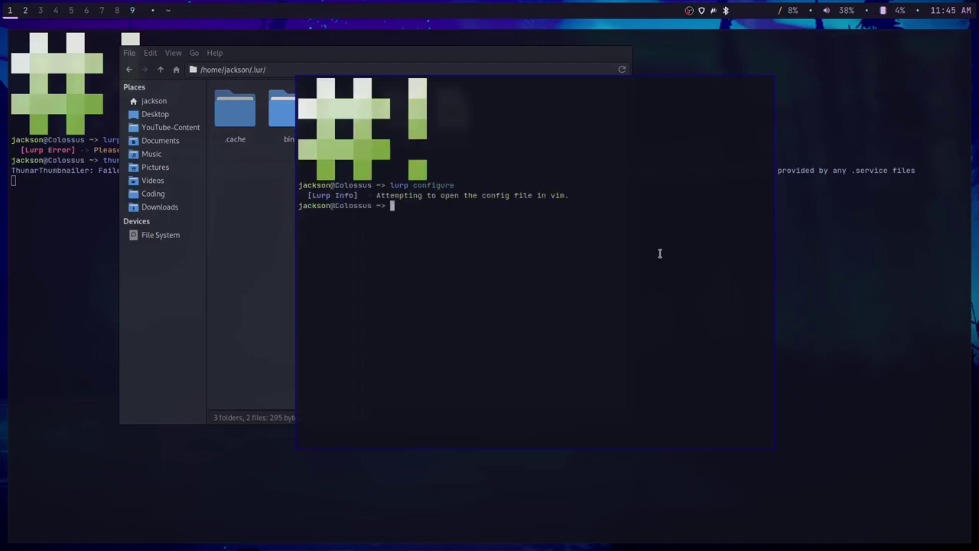
Print /etc/environment with cat, highlight the EDITOR line and clear the terminal.
text(cat /etc/environment)
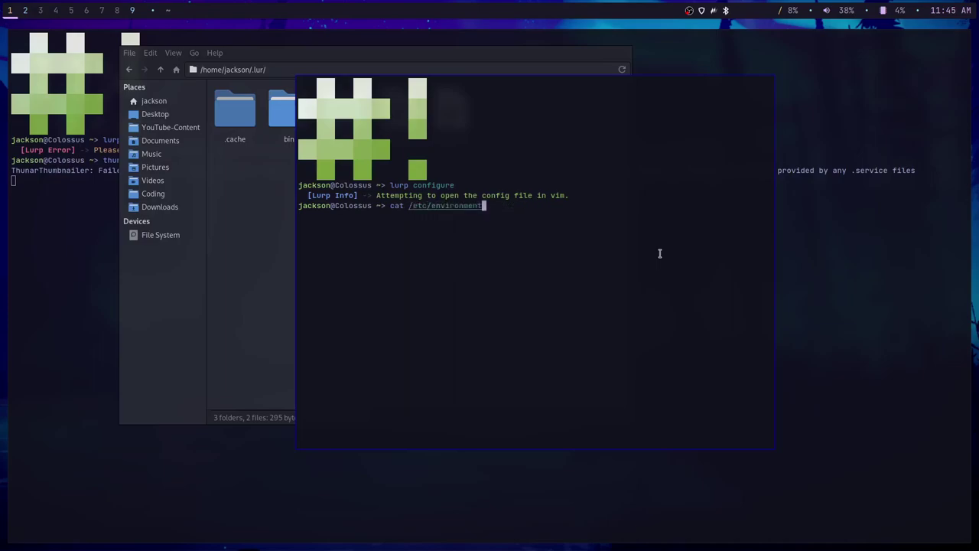
key(Return)
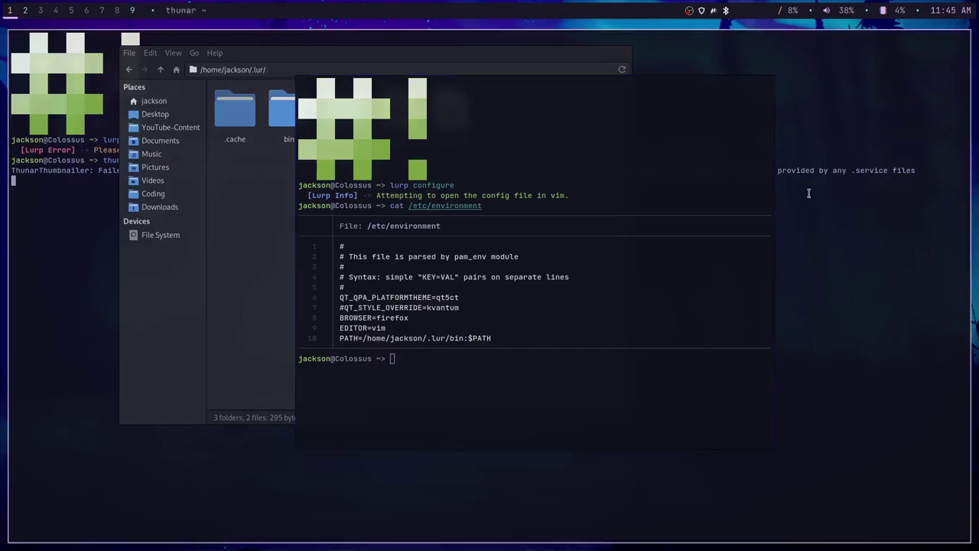
drag(387, 327, 338, 328)
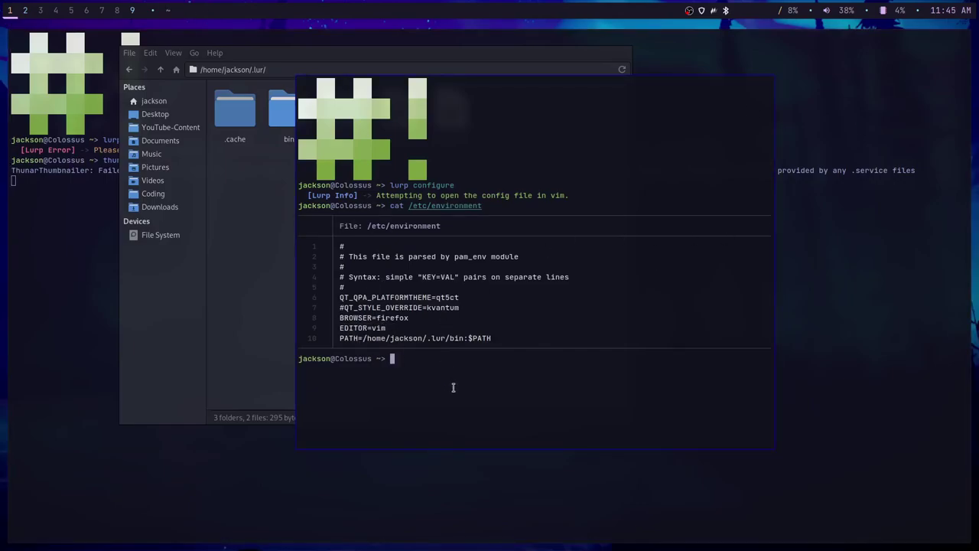
key(ctrl+l)
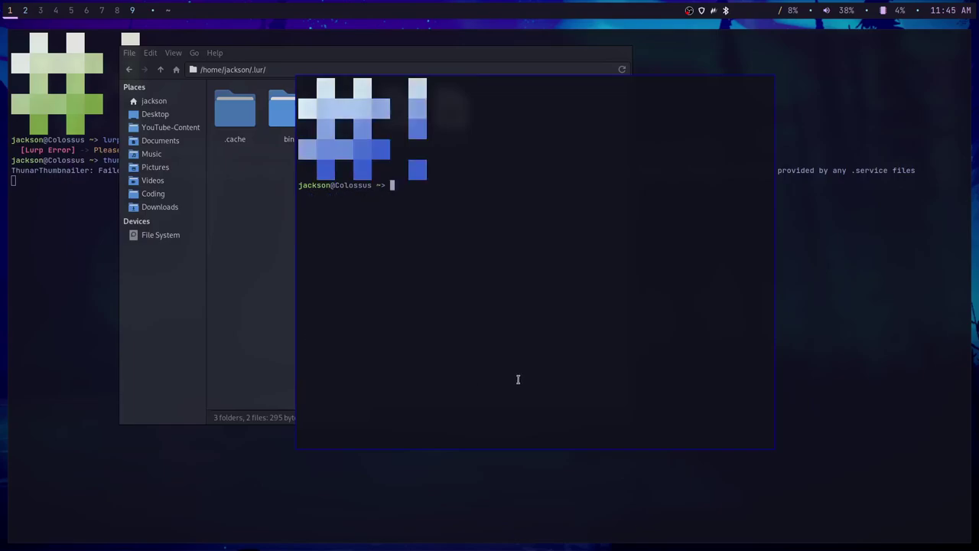
Run lurp configure mousepad to view the settings file in Mousepad, and close the editor window.
text(lurp configure)
key(Right)
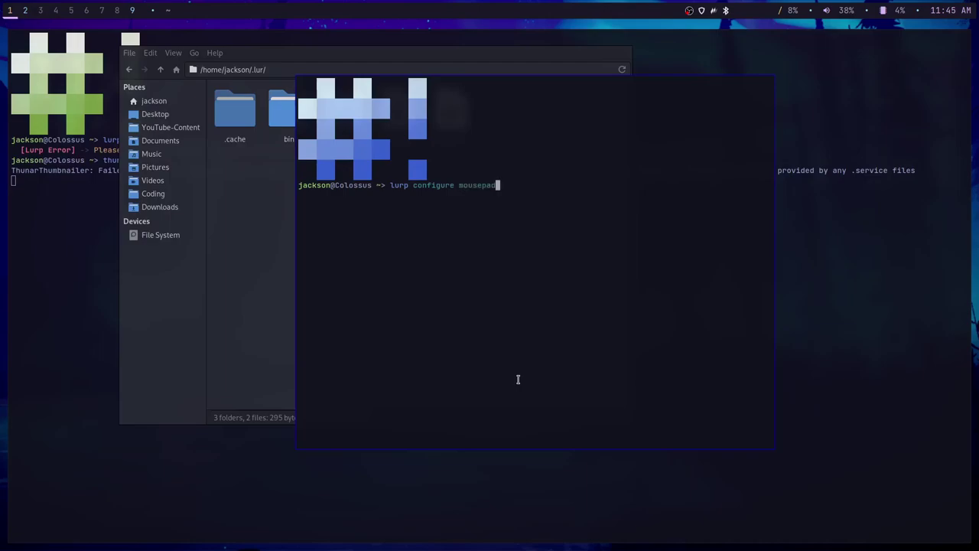
key(Return)
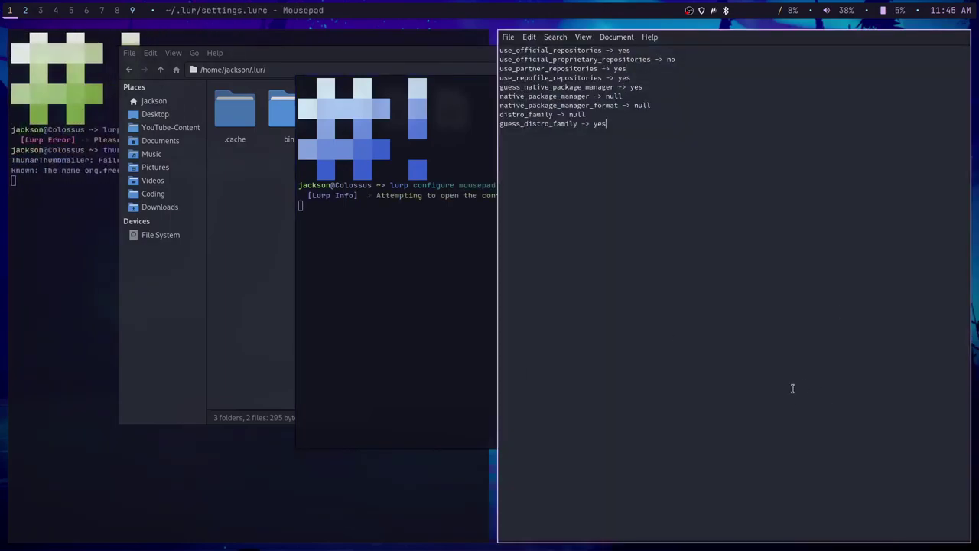
key(super+shift+space)
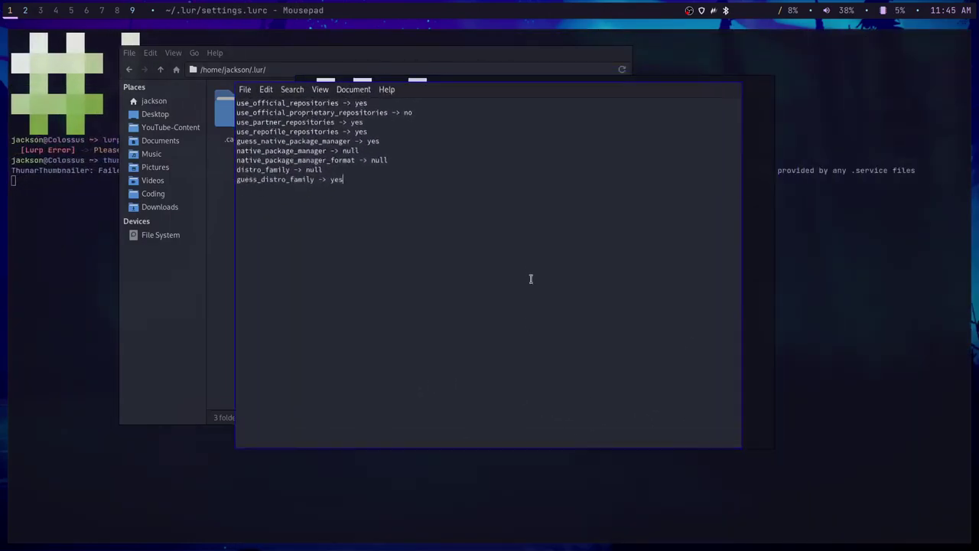
key(super+shift+q)
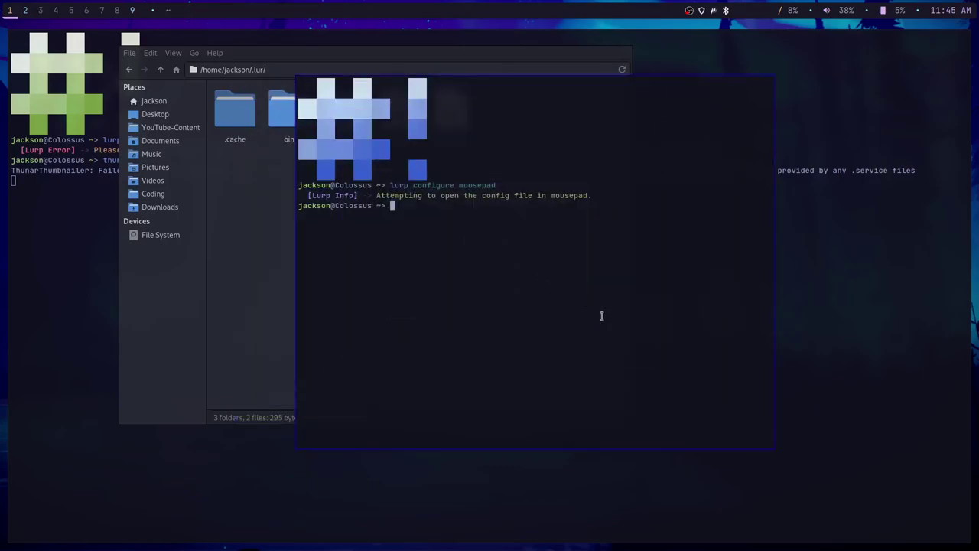
Run lurp configure again without an editor argument to open the settings file in the default editor.
text(lurp)
key(Right)
key(BackSpace)
key(BackSpace)
key(BackSpace)
key(BackSpace)
key(BackSpace)
key(BackSpace)
key(BackSpace)
key(BackSpace)
key(Return)
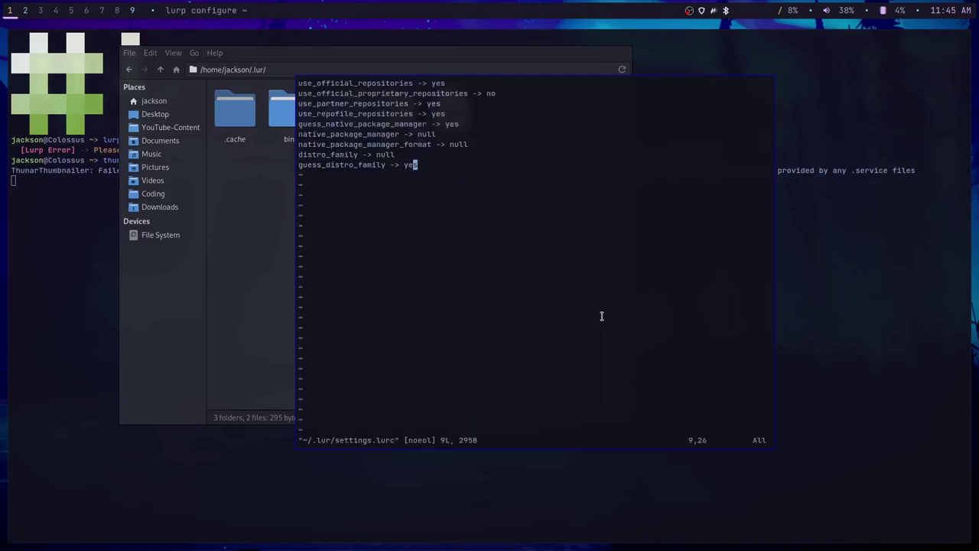
Examine the use_official_repositories and use_official_proprietary_repositories options on the first two lines of the settings file in vim.
key(Up)
key(Up)
key(Up)
key(Up)
key(Up)
key(Up)
key(Up)
key(Up)
key(Right)
key(Right)
key(Right)
key(Right)
key(Right)
key(Right)
key(j)
key(l)
key(l)
key(l)
key(l)
key(l)
key(l)
key(l)
key(l)
key(l)
key(l)
key(l)
key(h)
key(Left)
key(Left)
key(Left)
key(Left)
key(Left)
key(Left)
key(Left)
key(Left)
key(Left)
key(Left)
key(Left)
key(Left)
key(Left)
key(Left)
key(Left)
key(Left)
key(Left)
key(Left)
key(Left)
key(Left)
key(Left)
key(Left)
key(Left)
key(Left)
key(Left)
key(Left)
key(Left)
key(Left)
key(Left)
key(Left)
key(Left)
key(Left)
key(Left)
key(Left)
key(Left)
key(Left)
key(Right)
key(Right)
key(Right)
key(Right)
key(Right)
key(Right)
key(Right)
key(Right)
key(Right)
key(Right)
key(Right)
key(Right)
key(Right)
key(Right)
key(Right)
key(Right)
key(Right)
key(Right)
key(Right)
key(Right)
key(Up)
key(Down)
key(Right)
key(Right)
key(Right)
key(Right)
key(Right)
key(Right)
key(Up)
key(Down)
Examine the remaining settings line by line, from use_partner_repositories down to guess_distro_family.
key(Down)
key(j)
key(j)
key(h)
key(h)
key(h)
key(h)
key(h)
key(h)
key(h)
key(h)
key(h)
key(h)
key(h)
key(h)
key(h)
key(h)
key(h)
key(h)
key(h)
key(h)
key(h)
key(h)
key(l)
key(l)
key(l)
key(l)
key(l)
key(l)
key(l)
key(l)
key(l)
key(l)
key(l)
key(l)
key(l)
key(l)
key(l)
key(l)
key(l)
key(l)
key(l)
key(l)
key(j)
key(j)
key(j)
key(j)
Open another terminal window, and write and quit the settings file in vim with :wq.
key(super+Return)
drag(901, 332, 518, 350)
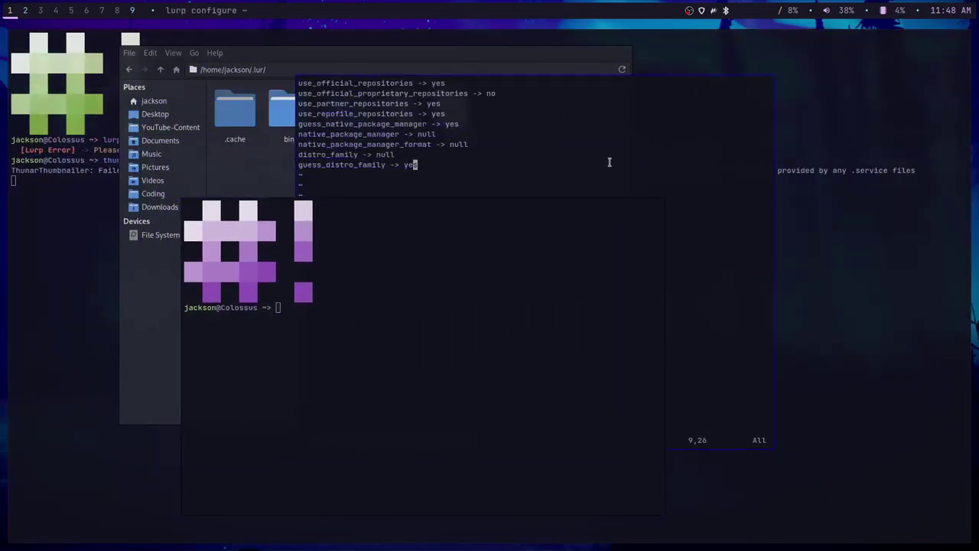
text(:wq)
key(Return)
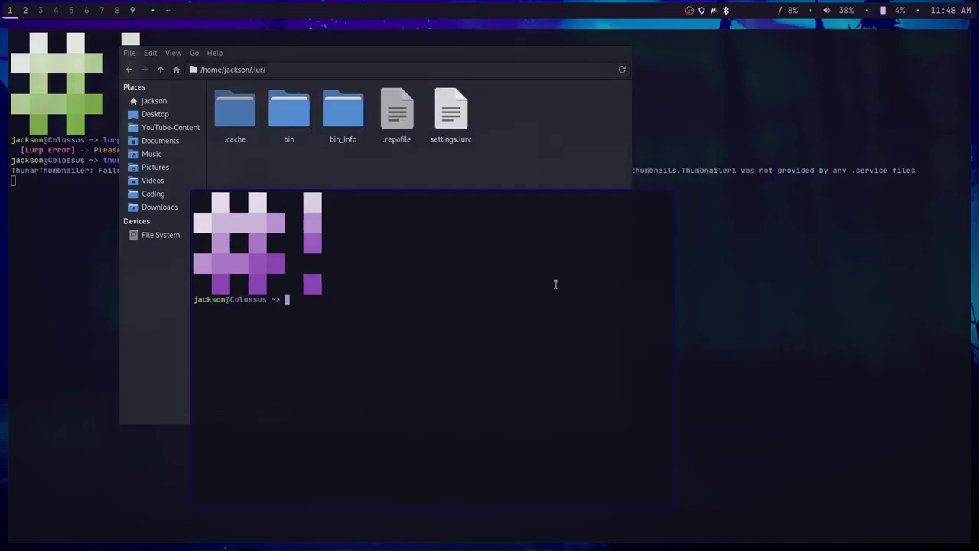
Reposition the new terminal window and print /etc/os-release with cat.
drag(553, 286, 561, 225)
text(cat /etc/os)
key(Right)
key(Return)
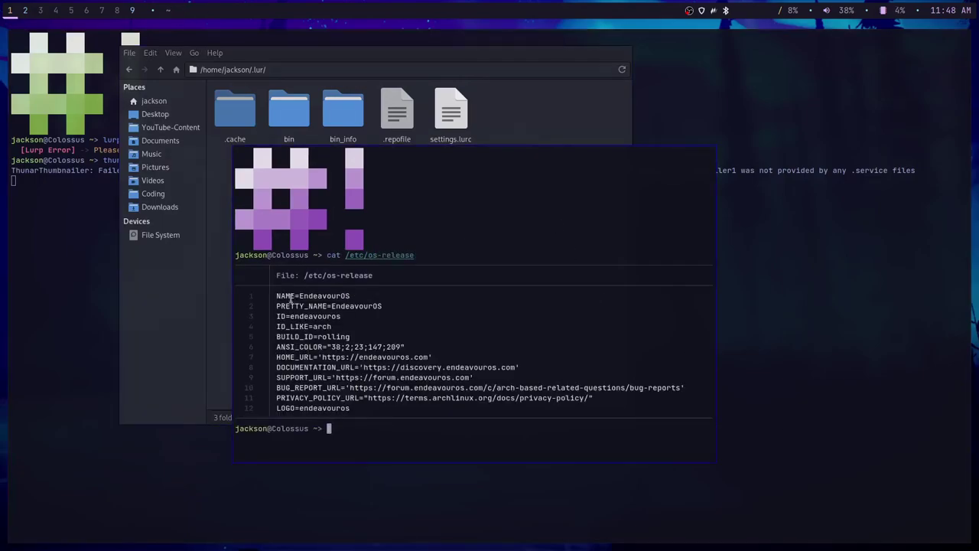
Highlight the ID and ID_LIKE lines in the /etc/os-release output, and clear the selection.
drag(290, 316, 342, 317)
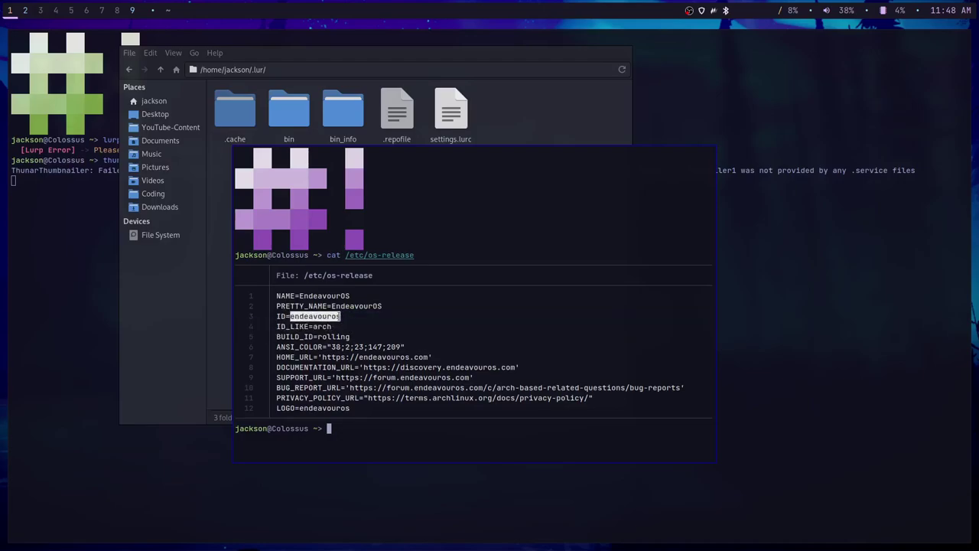
click(332, 324)
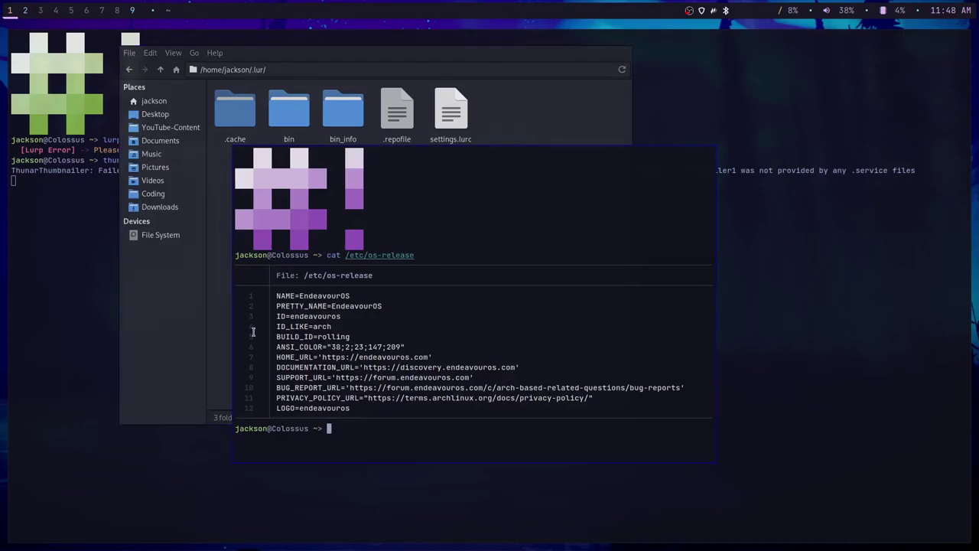
drag(273, 327, 333, 326)
click(334, 327)
click(333, 327)
drag(275, 327, 336, 327)
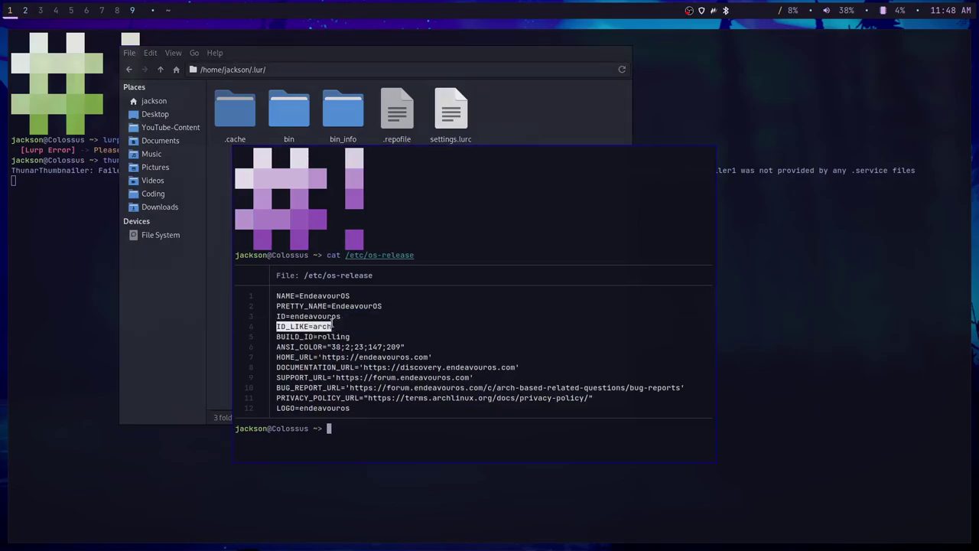
drag(276, 317, 268, 327)
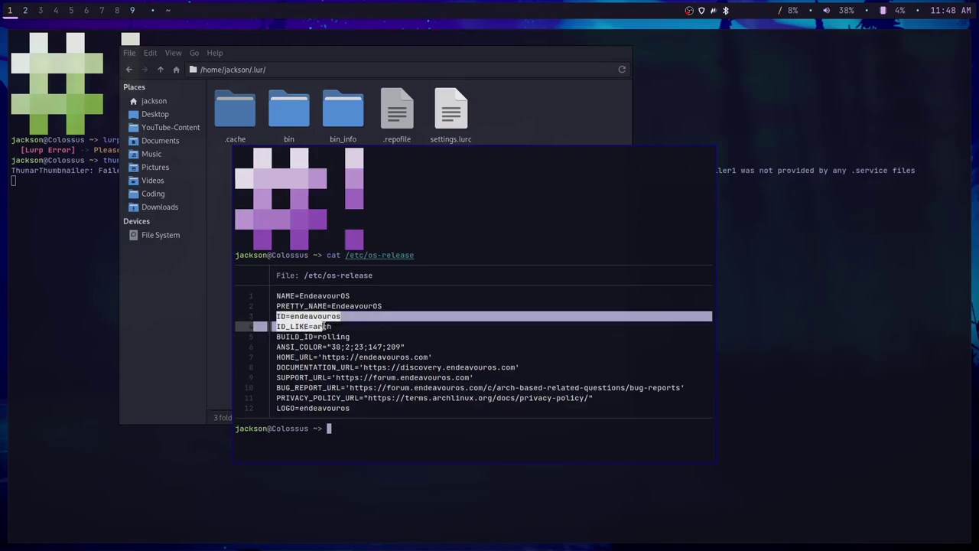
drag(336, 327, 306, 325)
click(339, 324)
click(298, 324)
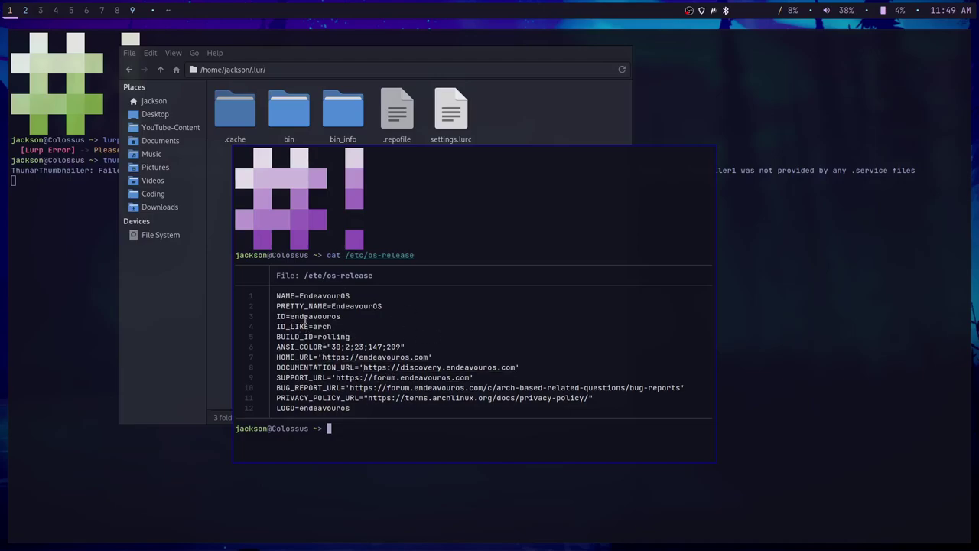
Highlight the ID_LIKE value in the os-release output, and close that terminal window.
drag(314, 327, 335, 327)
click(310, 326)
drag(335, 327, 308, 327)
click(330, 327)
drag(516, 302, 605, 304)
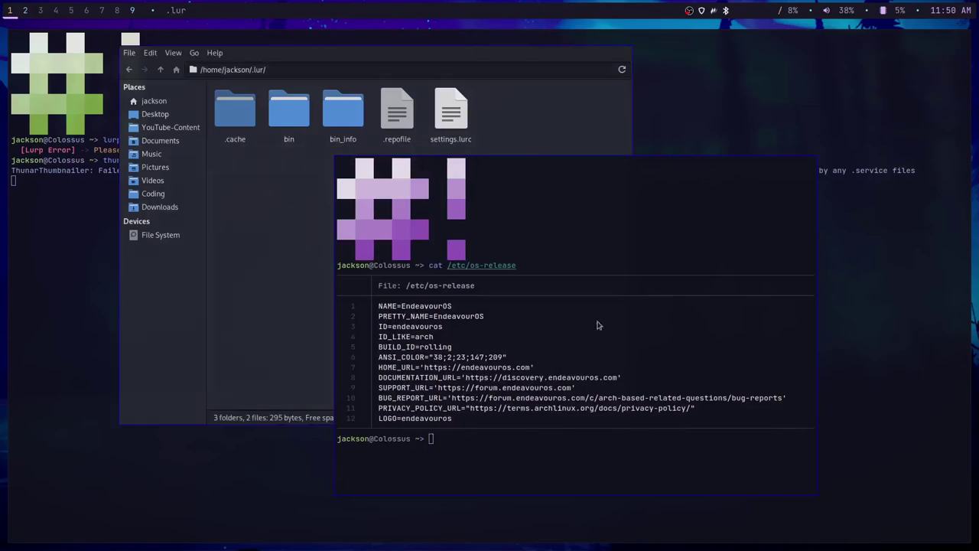
key(ctrl+d)
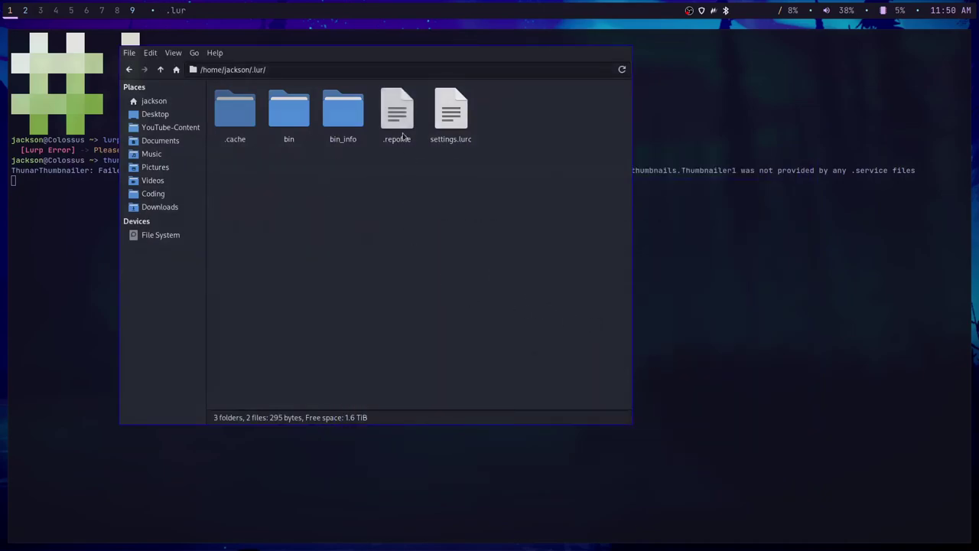
double_click(456, 115)
click(474, 241)
key(ctrl+q)
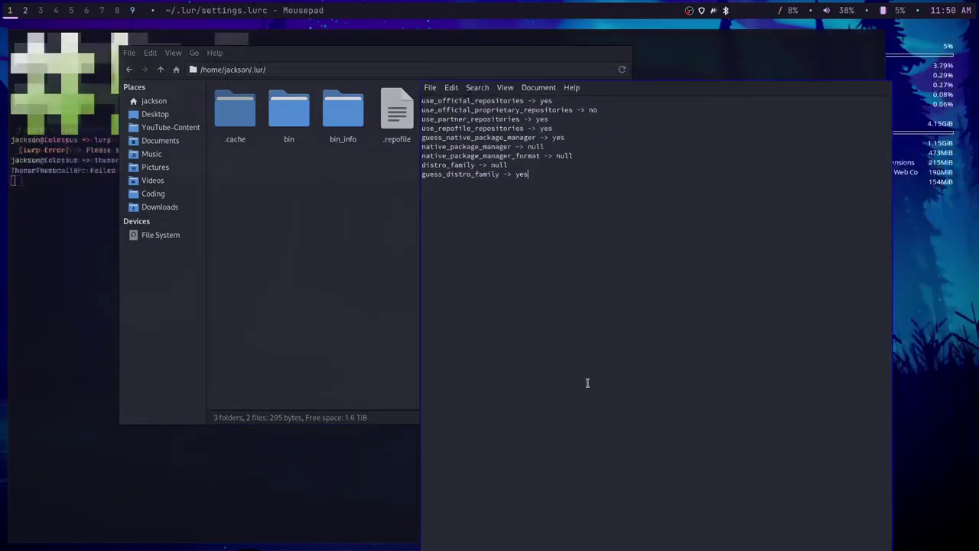
Open a new floating terminal and run lurp configure to edit the settings file in vim.
key(super+Return)
key(super+shift+space)
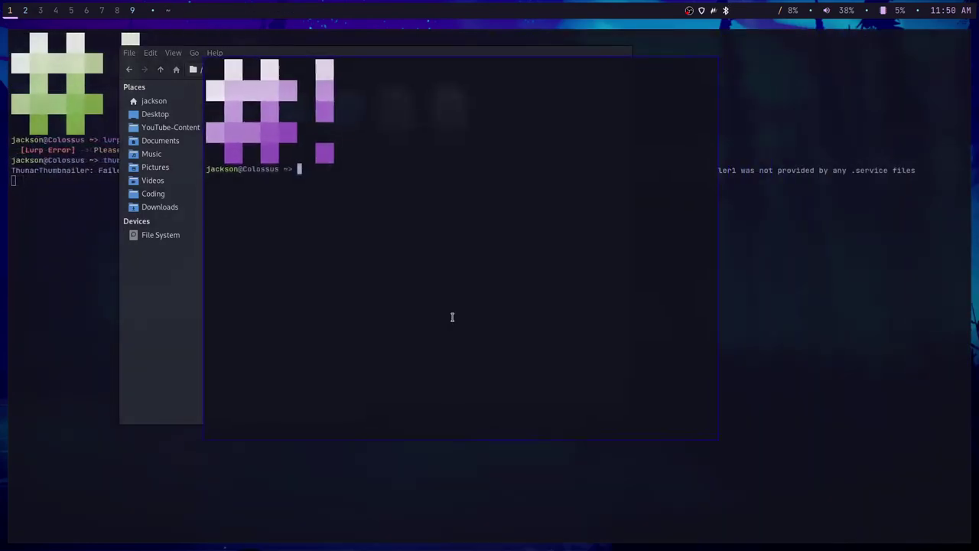
text(lurp configure)
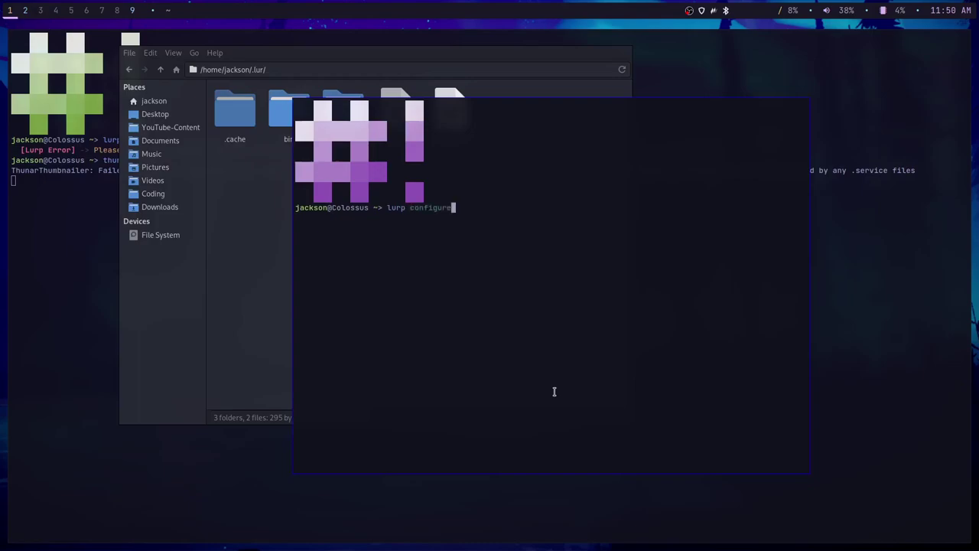
key(Return)
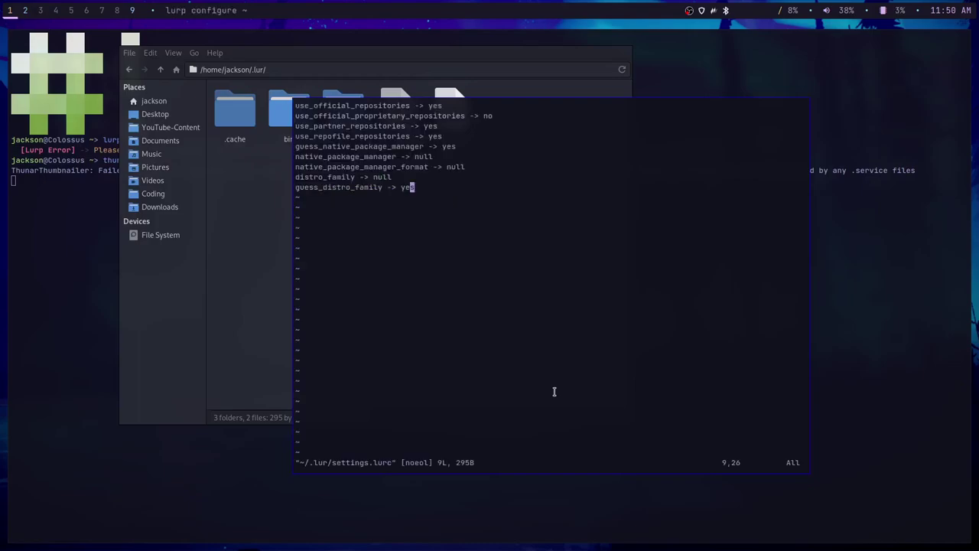
Examine the guess_native_package_manager and native_package_manager settings and the lines below them, without editing.
key(k)
key(k)
key(k)
key(k)
key(l)
key(l)
key(l)
key(l)
key(l)
key(l)
key(l)
key(l)
key(l)
key(j)
key(j)
key(j)
key(j)
key(k)
key(k)
key(k)
key(k)
key(c)
key(Escape)
key(j)
key(k)
key(j)
key(h)
key(h)
key(h)
key(h)
key(l)
key(l)
key(l)
key(l)
key(k)
key(l)
key(l)
key(l)
key(l)
key(l)
key(j)
key(h)
key(h)
key(h)
key(l)
key(l)
key(l)
key(h)
key(h)
key(h)
Replace the null value of native_package_manager_format with the example command paru -S git.
key(j)
key(l)
key(l)
key(l)
key(l)
key(l)
key(l)
key(l)
key(l)
key(l)
key(l)
key(a)
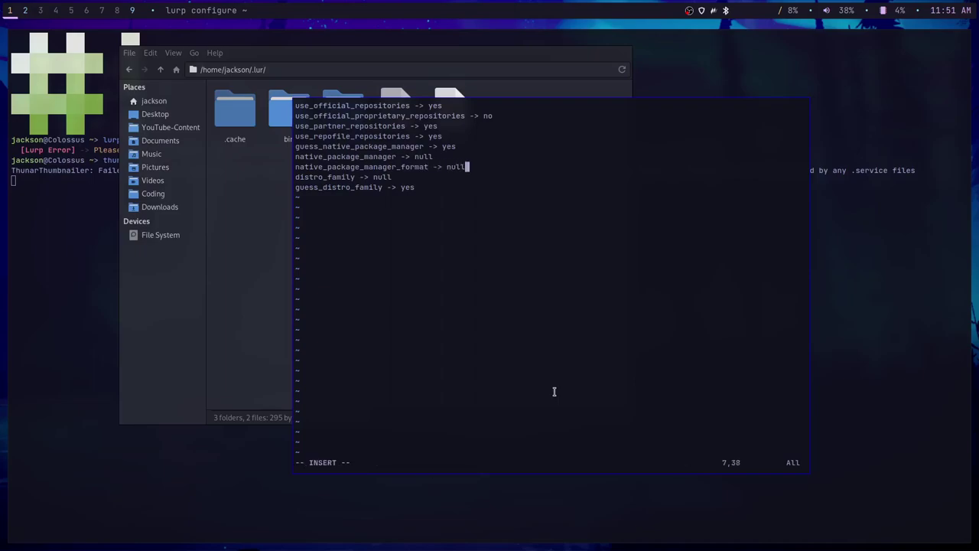
key(BackSpace)
key(BackSpace)
key(BackSpace)
key(BackSpace)
text(paru)
text(||)
key(BackSpace)
key(BackSpace)
text(-S)
text( git)
Change the -S flag in the example paru command to -Rns.
key(Left)
key(Left)
key(Left)
key(Left)
key(BackSpace)
text(Rns)
Remove the Rns flag from the example paru command and try Syyu instead.
key(BackSpace)
key(BackSpace)
key(BackSpace)
key(Right)
key(Right)
key(Right)
key(Right)
key(BackSpace)
text(Syyu)
Rewrite the native_package_manager_format example after paru as |-S:-Rns:-Syyu| followed by the placeholder <pkg goes here.
key(BackSpace)
key(BackSpace)
key(BackSpace)
key(BackSpace)
key(BackSpace)
text(||)
key(BackSpace)
text(-S:-Rns:-Syyu| <pkg goes here)
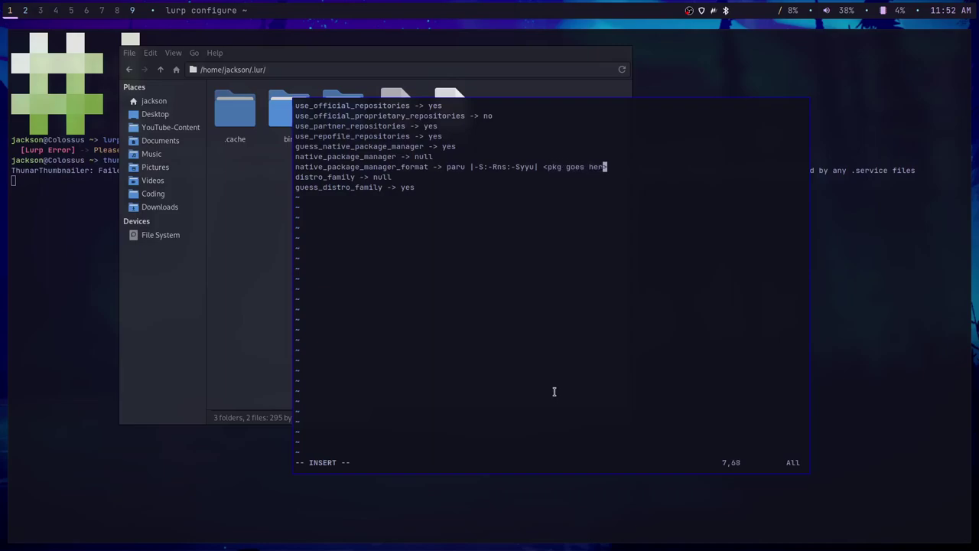
Examine the native_package_manager_format line, going through the paru command, its install, remove and update flags, and the package placeholder.
key(Right)
key(Escape)
key(h)
key(1)
key(6)
key(h)
key(1)
key(9)
key(h)
key(h)
key(h)
key(h)
key(h)
key(h)
key(h)
key(h)
key(h)
key(h)
key(h)
key(1)
key(6)
key(l)
key(1)
key(7)
key(l)
key(Right)
key(Right)
key(Right)
key(Right)
key(Right)
key(Right)
key(Right)
key(Right)
key(Right)
key(Right)
key(Right)
key(Right)
key(Left)
key(Left)
key(Left)
key(Left)
key(Left)
key(Left)
key(Left)
key(Left)
key(Left)
key(Left)
key(Left)
key(Left)
key(Left)
key(Left)
key(Left)
key(Left)
key(Left)
key(Left)
key(Left)
key(Left)
key(Right)
key(Right)
key(Right)
key(Right)
key(Right)
key(Right)
key(Right)
key(Right)
key(Right)
key(Right)
key(Right)
key(Right)
key(Right)
key(Right)
key(Right)
key(Right)
key(Right)
key(Left)
key(Right)
key(Right)
key(Right)
key(Left)
key(Left)
key(Right)
key(Right)
key(Right)
key(Right)
key(Left)
key(Left)
key(Left)
key(Left)
key(Left)
key(Left)
key(Left)
key(Left)
key(Left)
key(Left)
key(Left)
key(Left)
key(Left)
key(Left)
key(Left)
key(Left)
key(Left)
key(Left)
key(Left)
key(Left)
key(Left)
key(Right)
key(Right)
key(Right)
key(Right)
key(Right)
key(Right)
key(Right)
key(Right)
key(Right)
key(Right)
key(Right)
key(Right)
key(Right)
key(Right)
key(Right)
key(Right)
key(Right)
key(Right)
key(Right)
key(Right)
key(Right)
key(Right)
key(Right)
key(Right)
key(Right)
Review the distro_family and guess_distro_family settings at the end of the configuration file.
key(Down)
key(Down)
key(Escape)
key(Up)
key(Left)
key(Left)
key(Left)
key(Right)
key(Right)
key(Right)
key(Down)
key(Right)
key(Left)
key(Left)
key(Left)
key(Right)
key(Right)
key(Right)
Quit the settings editor and centre the file manager window on the screen.
text(:q)
key(Return)
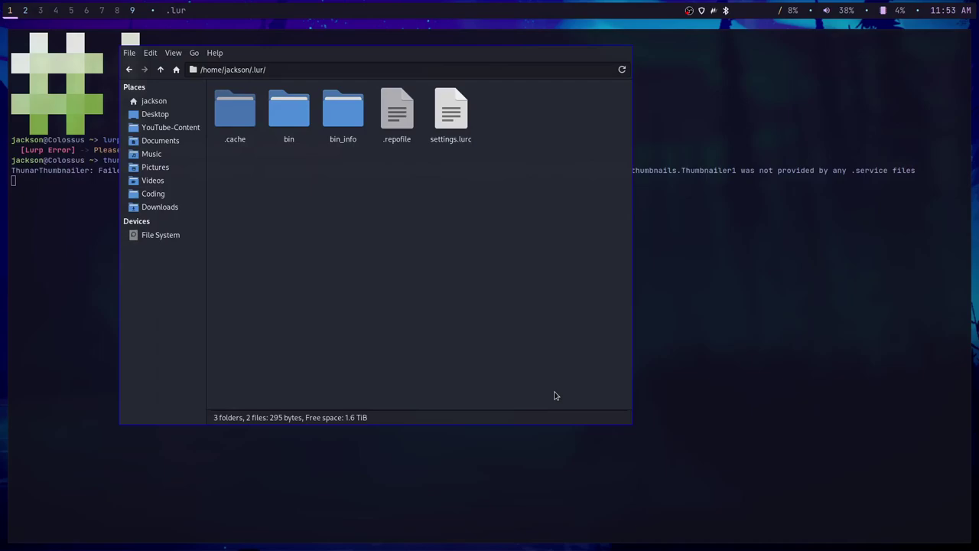
key(super+c)
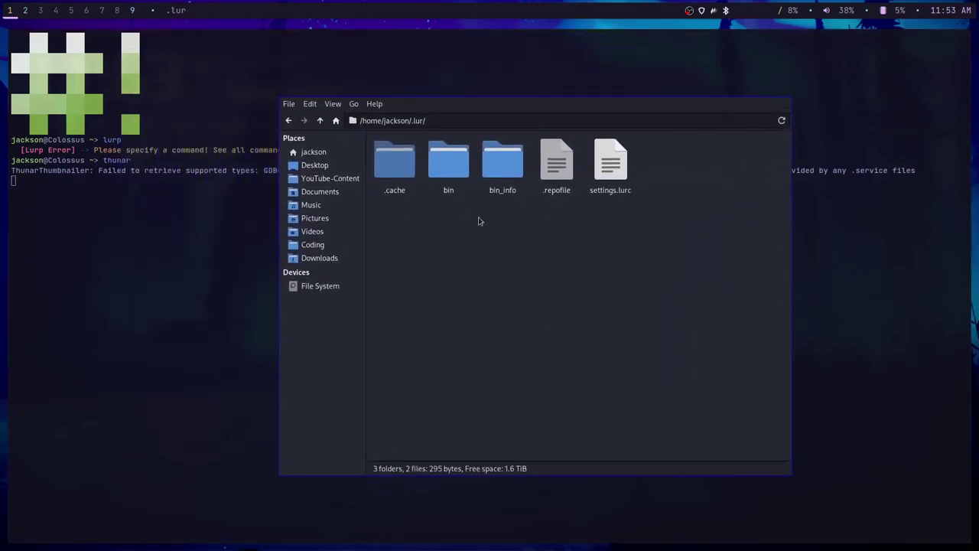
Open the bin folder inside .lur and examine its path and the asciiquarium and example files.
double_click(455, 166)
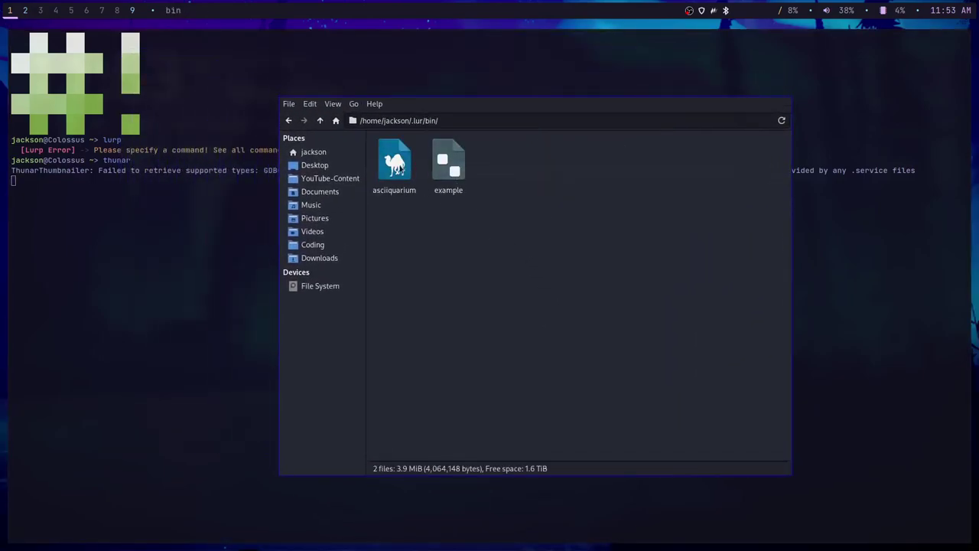
drag(492, 203, 392, 149)
click(547, 292)
click(455, 120)
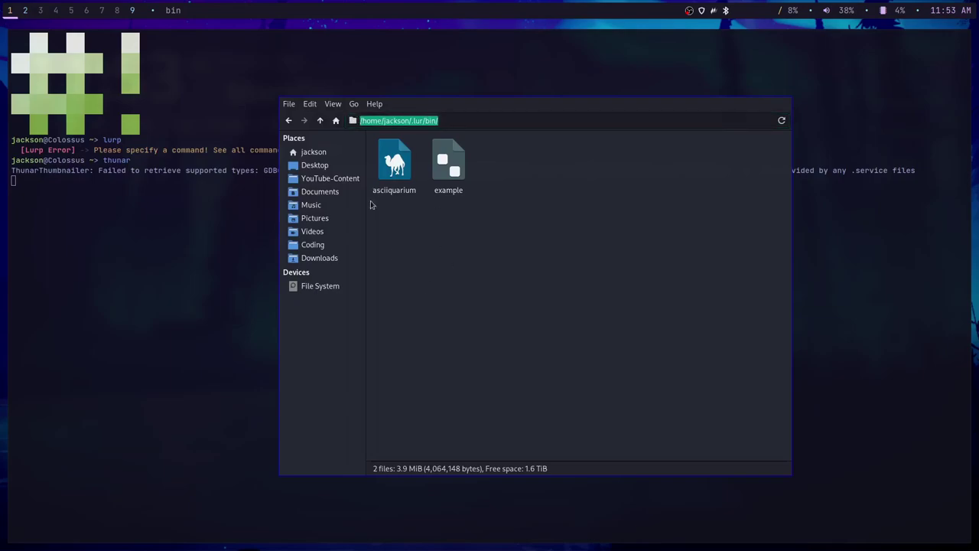
click(480, 118)
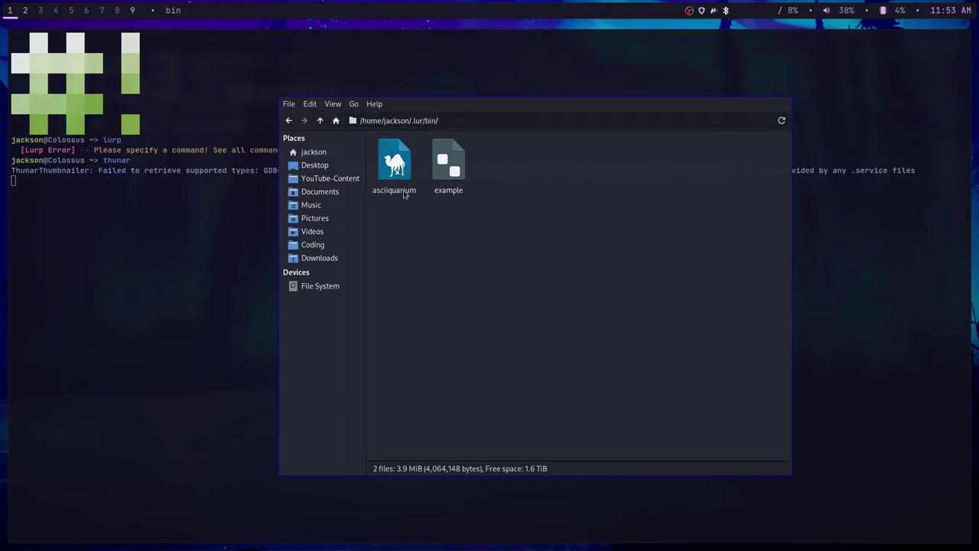
Return to the .lur folder, close the file manager and clear the terminal.
click(320, 121)
key(ctrl+q)
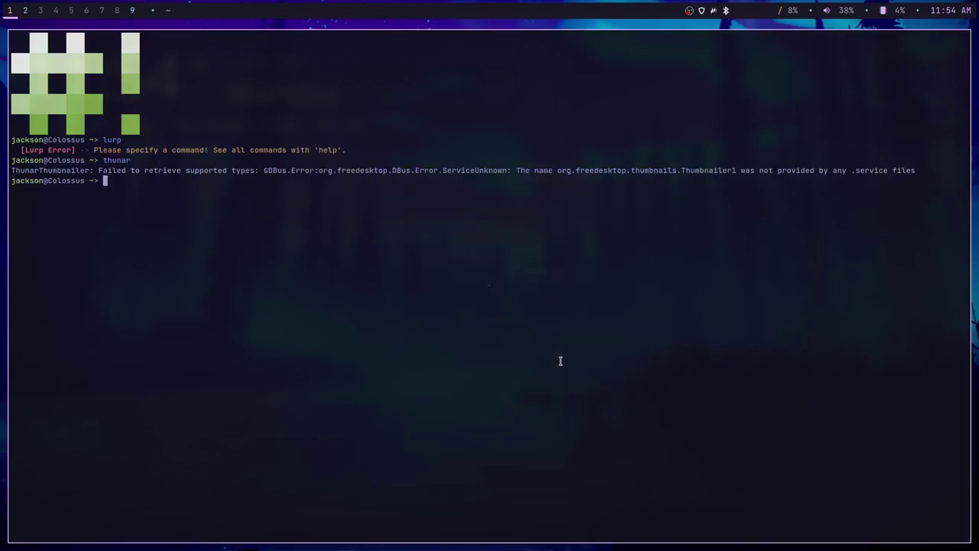
text(clear)
key(Return)
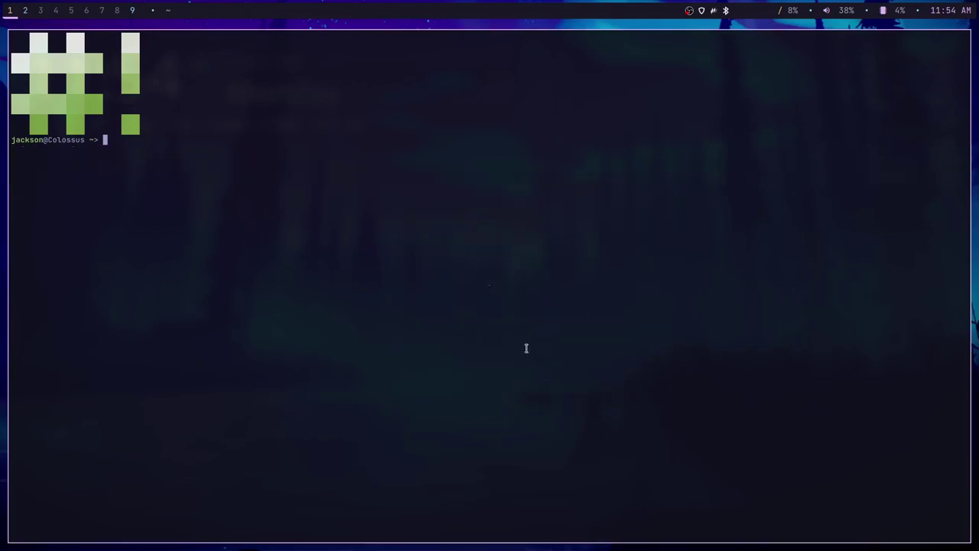
Run the example package through lurp with "lurp run example", and clear the terminal.
text(lurp run)
key(Right)
key(Return)
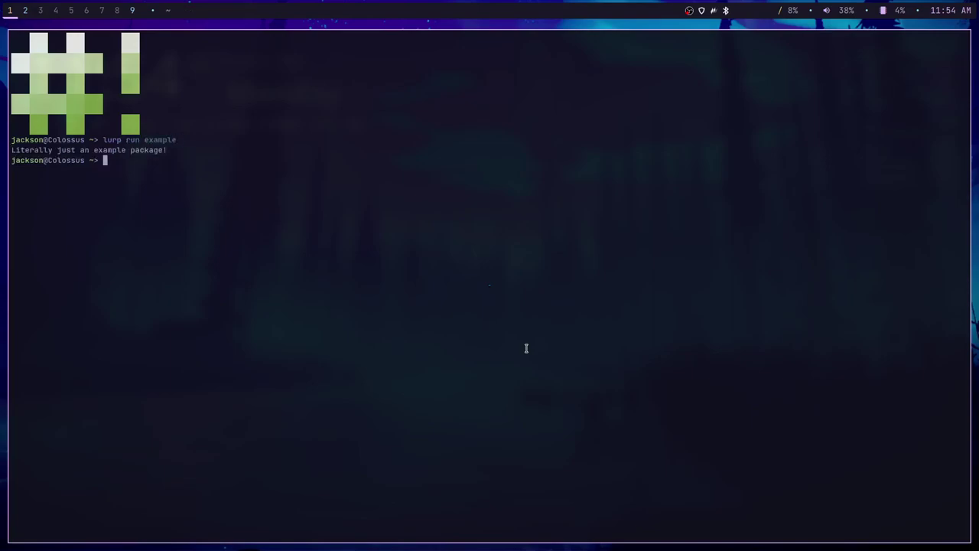
text(c)
key(Return)
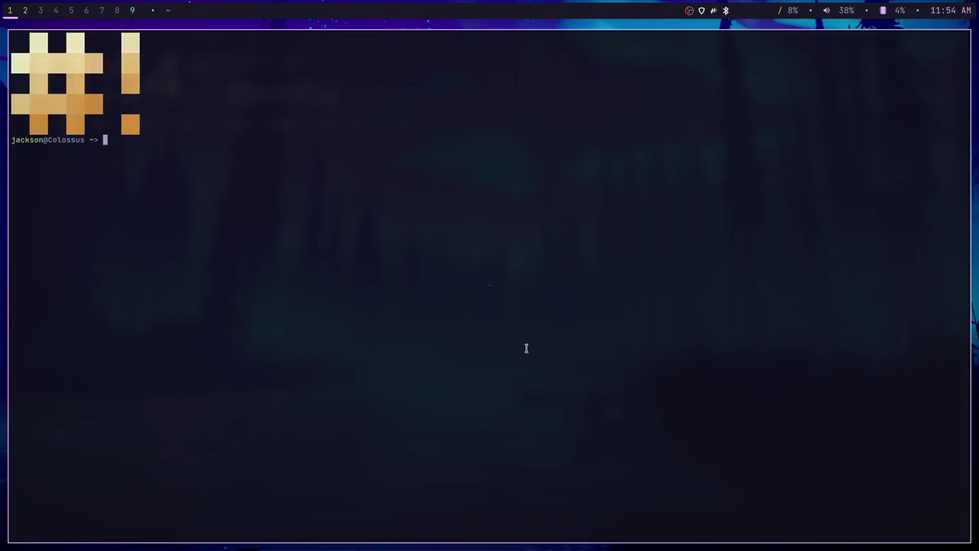
Open /etc/environment in vim with sudo, authenticating with the account password.
text(sudo vim)
key(Right)
key(Return)
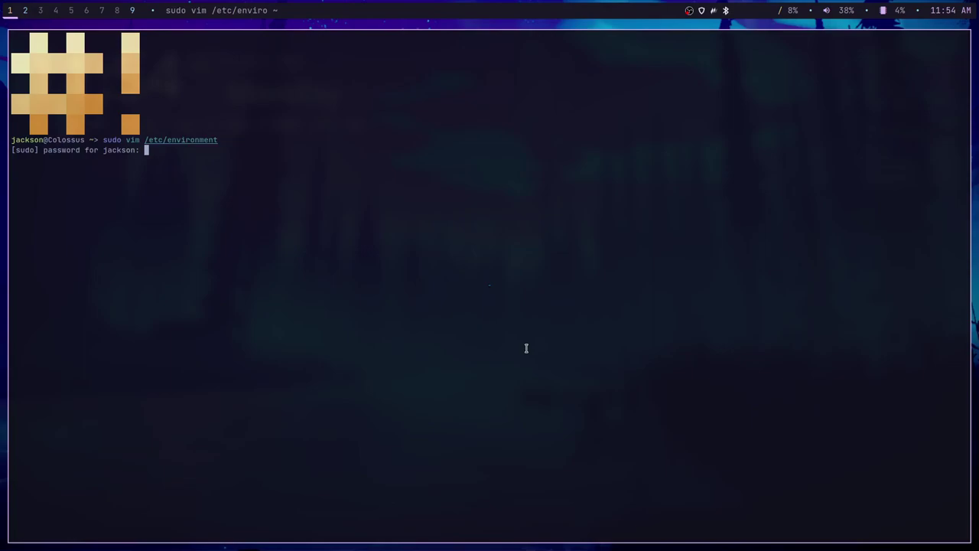
key(Return)
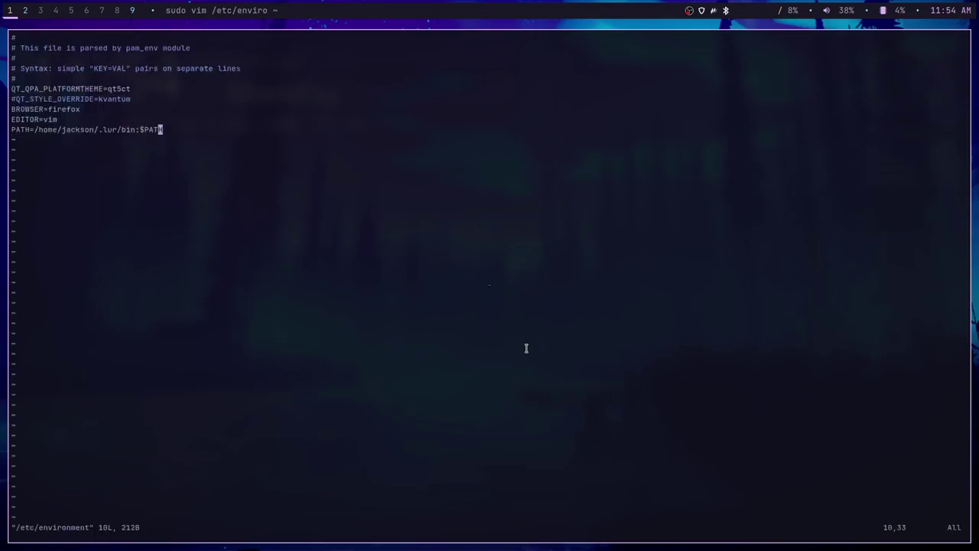
Examine the PATH line at the end of /etc/environment, including its .lur/bin entry and the $PATH variable.
key(h)
key(h)
key(h)
key(h)
key(h)
key(h)
key(h)
key(h)
key(h)
key(h)
key(h)
key(h)
key(h)
key(h)
key(h)
key(h)
key(h)
key(h)
key(h)
key(h)
key(l)
key(l)
key(l)
key(l)
key(l)
key(l)
key(l)
key(l)
key(l)
key(l)
key(l)
key(l)
key(l)
key(l)
key(l)
key(l)
key(l)
key(l)
key(l)
key(l)
key(l)
key(l)
key(l)
key(h)
key(h)
key(h)
key(l)
key(l)
key(l)
key(l)
key(l)
key(l)
key(l)
key(l)
key(l)
key(l)
key(l)
key(l)
key(h)
key(h)
key(h)
key(h)
key(h)
key(h)
key(b)
key(b)
key(b)
key(b)
key(b)
key(b)
key(b)
key(b)
key(l)
key(l)
key(l)
key(l)
key(l)
key(l)
key(l)
key(l)
key(l)
key(l)
key(l)
key(l)
key(l)
key(l)
key(l)
key(l)
key(l)
key(l)
key(l)
key(l)
Quit vim without changing the environment file and clear the terminal.
text(:q)
key(Return)
key(Return)
key(Return)
text(c)
key(Return)
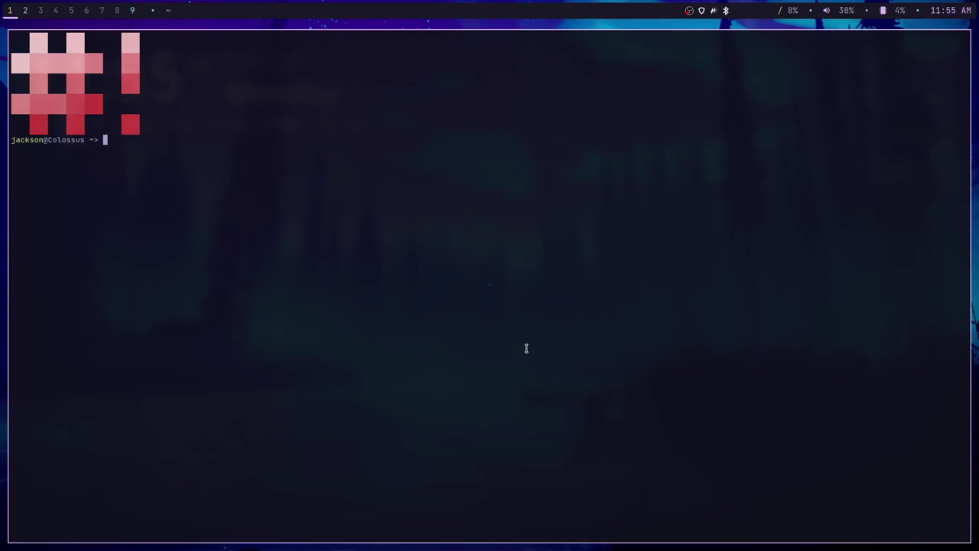
Delete the local .lur folder from the home directory and clear the terminal.
text(c)
key(BackSpace)
text(rm)
key(Right)
key(Return)
key(Return)
key(Return)
key(Return)
text(cls)
key(Return)
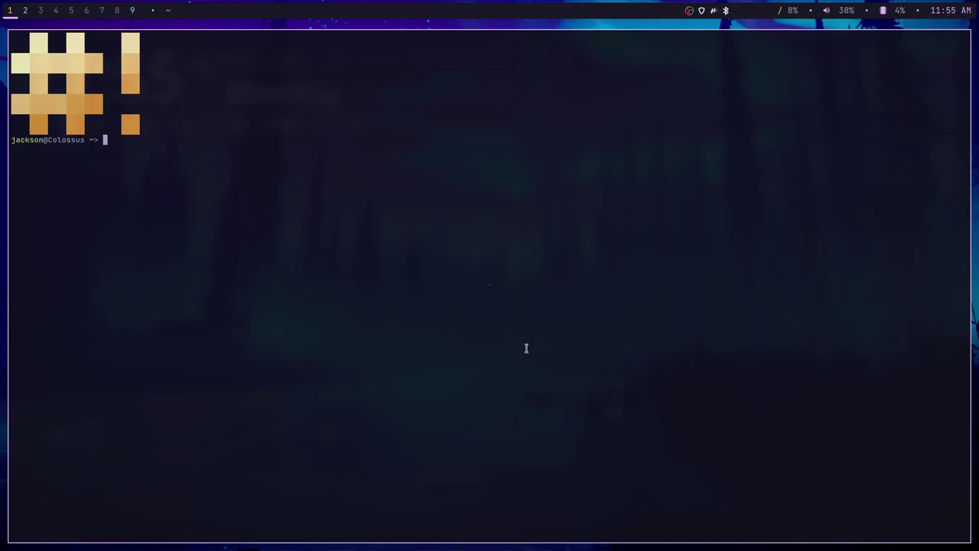
Try to run the asciiquarium and example commands directly from the shell.
text(asciiquarium)
key(Return)
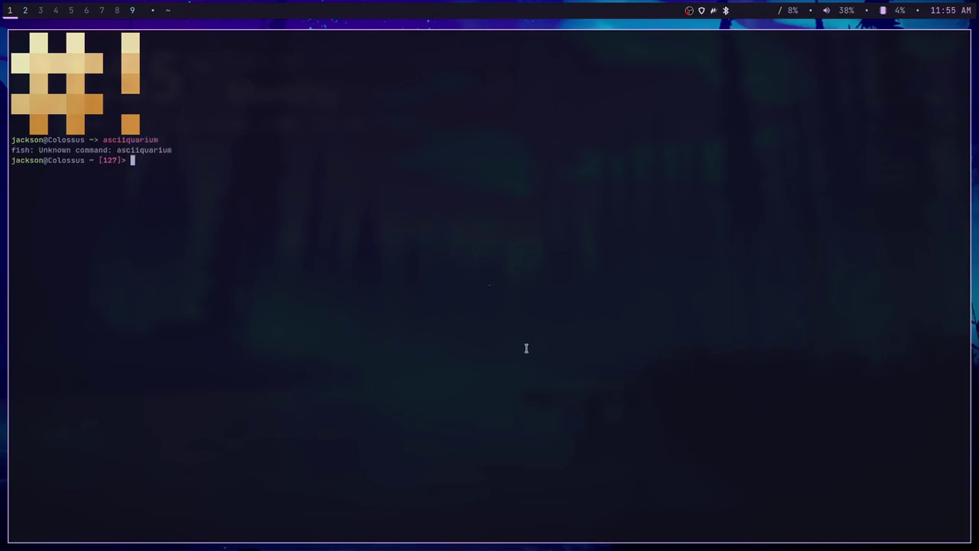
text(example)
key(Return)
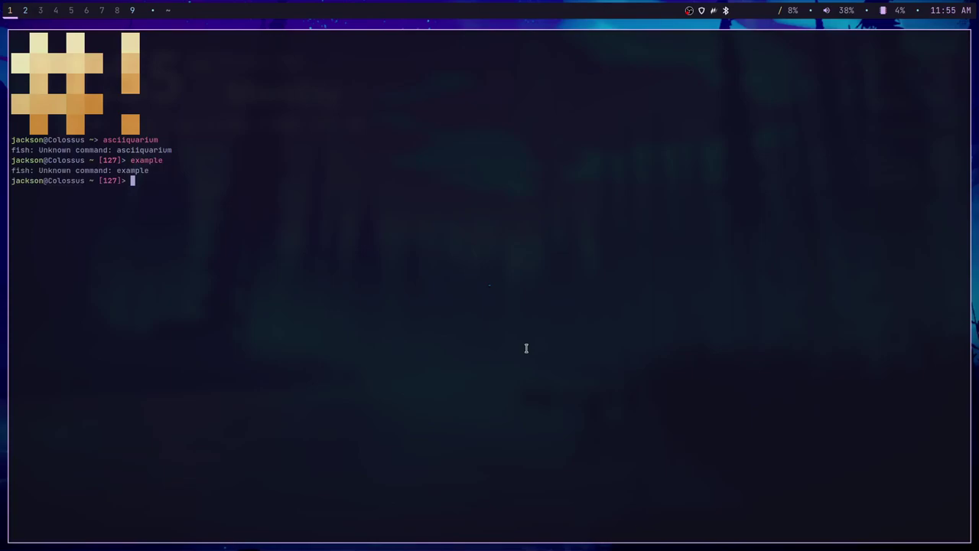
Install example-pkg with lurp and examine the thread message at the end of the installation output.
text(lurp install)
key(Right)
key(Return)
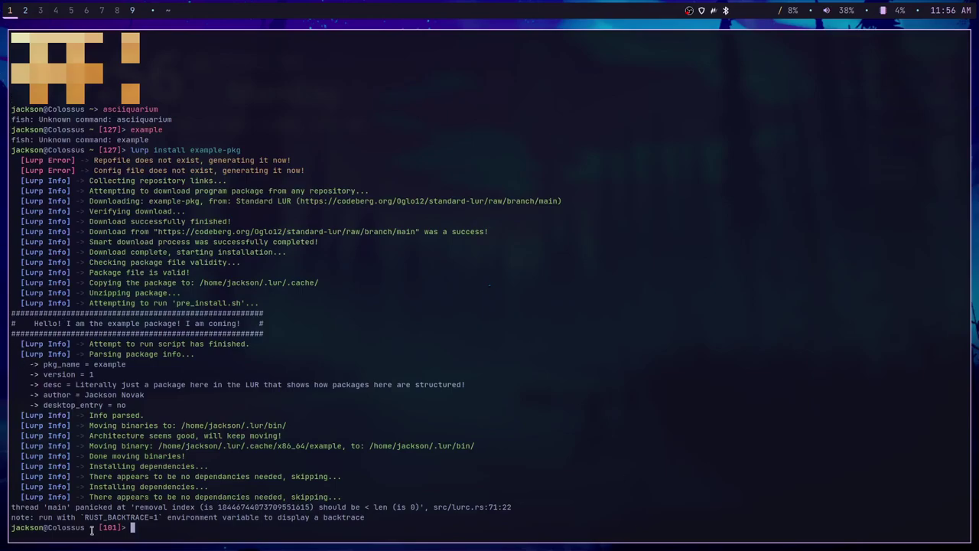
drag(59, 508, 159, 508)
click(156, 508)
drag(69, 518, 108, 508)
click(107, 508)
drag(97, 506, 146, 507)
click(146, 508)
Clear the terminal and run the installed example command directly.
text(cls)
key(Return)
text(example)
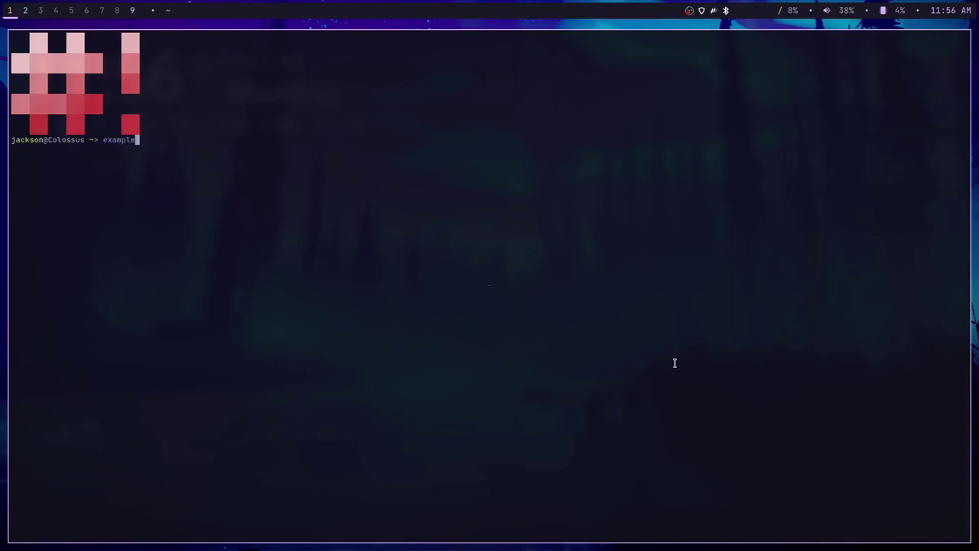
key(Return)
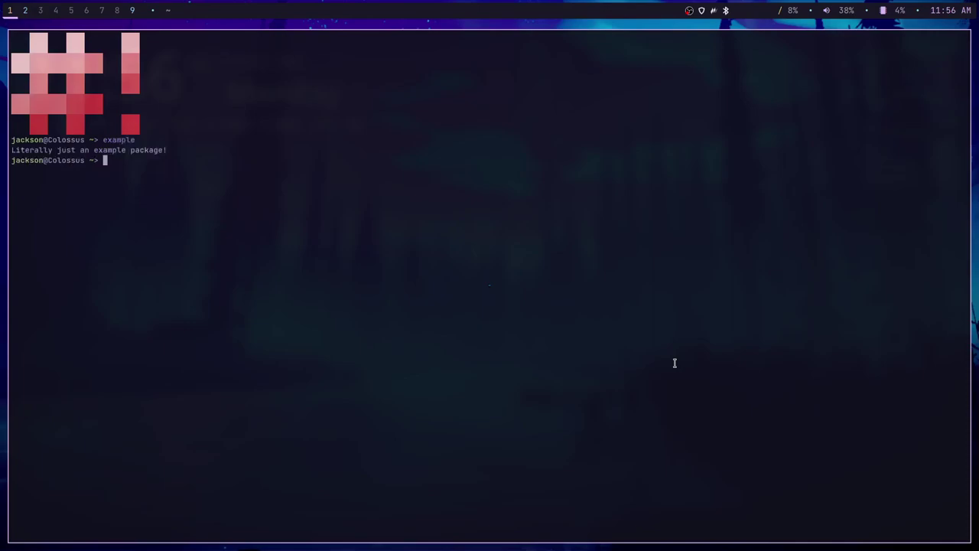
Install the asciiquarium package with lurp.
key(Up)
key(BackSpace)
key(BackSpace)
key(BackSpace)
key(BackSpace)
key(BackSpace)
key(BackSpace)
key(BackSpace)
text(lurp install as)
key(Right)
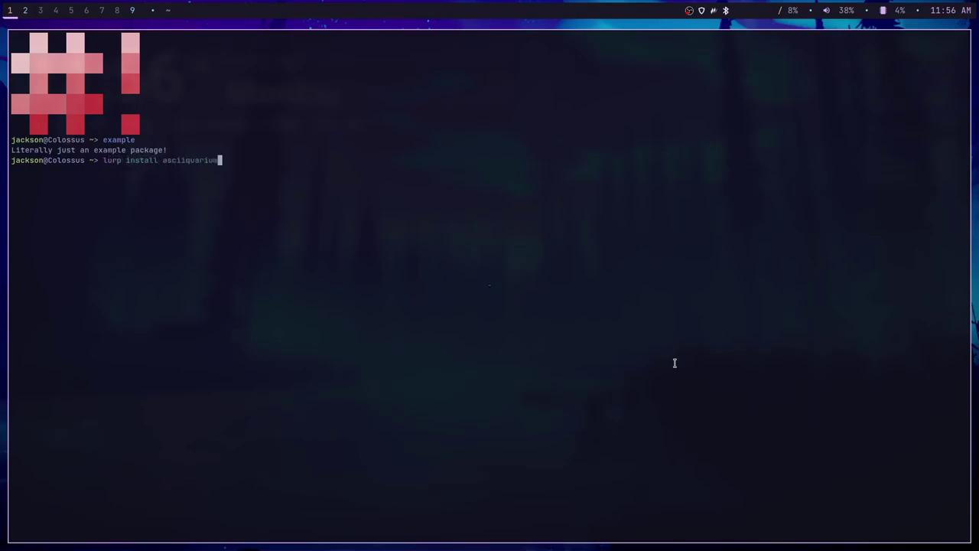
key(Return)
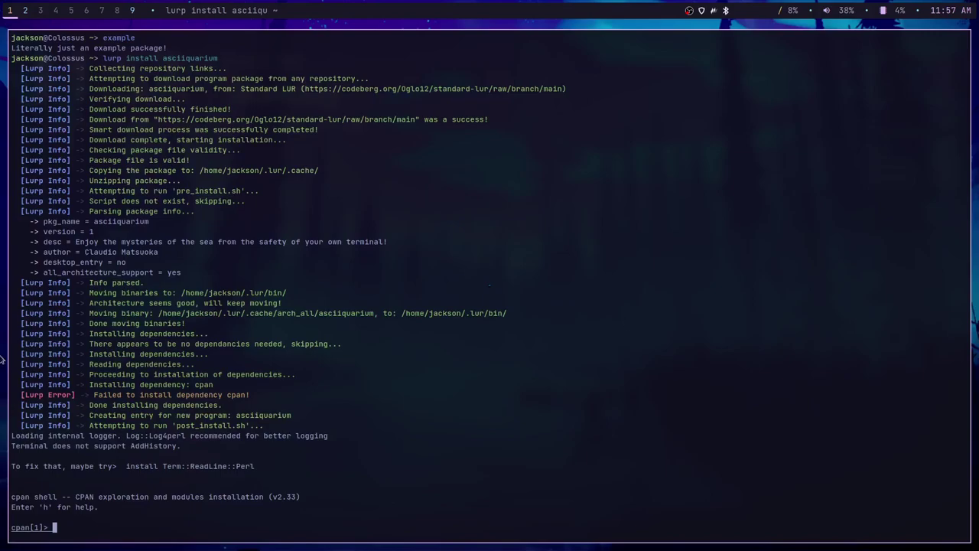
Examine the parsed package info in the asciiquarium installation output, focusing on the pkg_name entry.
drag(14, 220, 98, 275)
click(98, 275)
drag(43, 221, 157, 222)
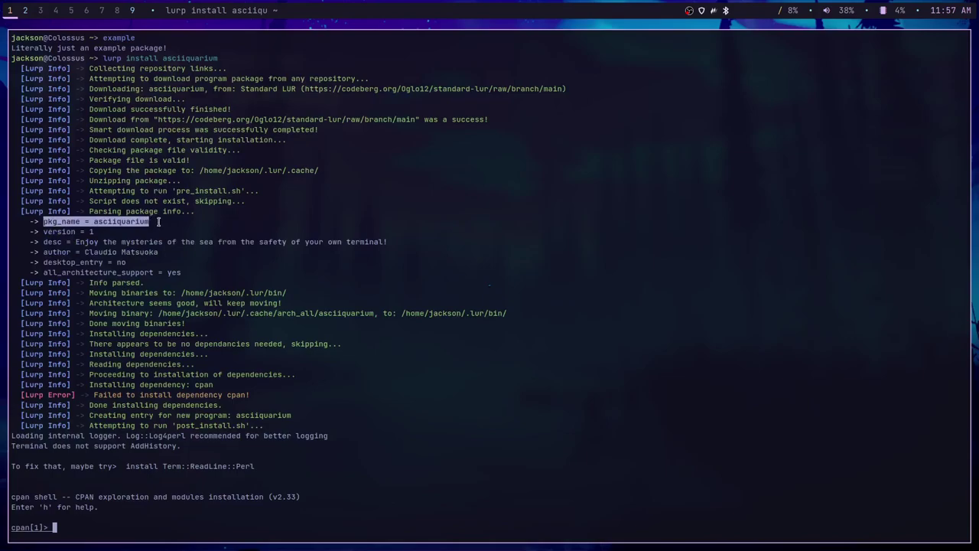
click(158, 222)
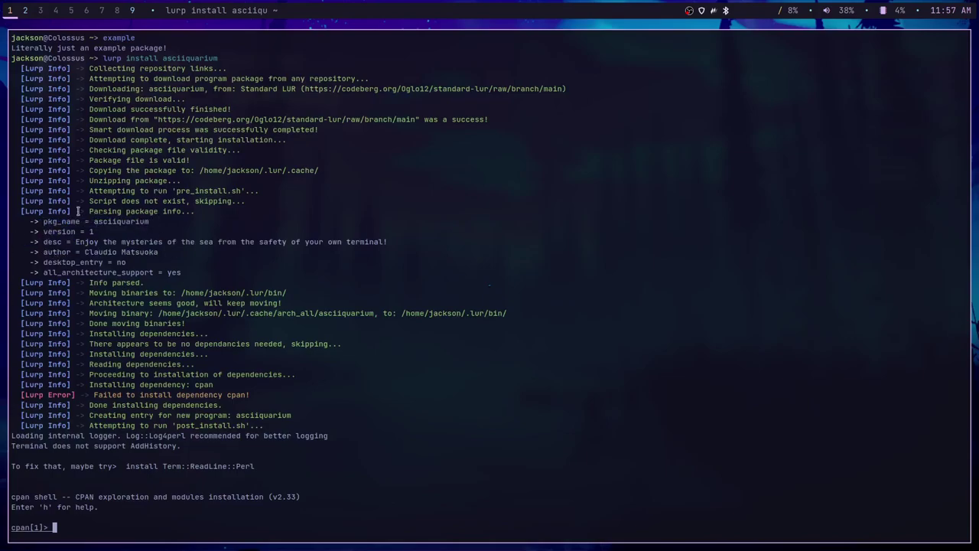
drag(43, 221, 155, 221)
click(126, 237)
drag(93, 222, 153, 222)
click(153, 222)
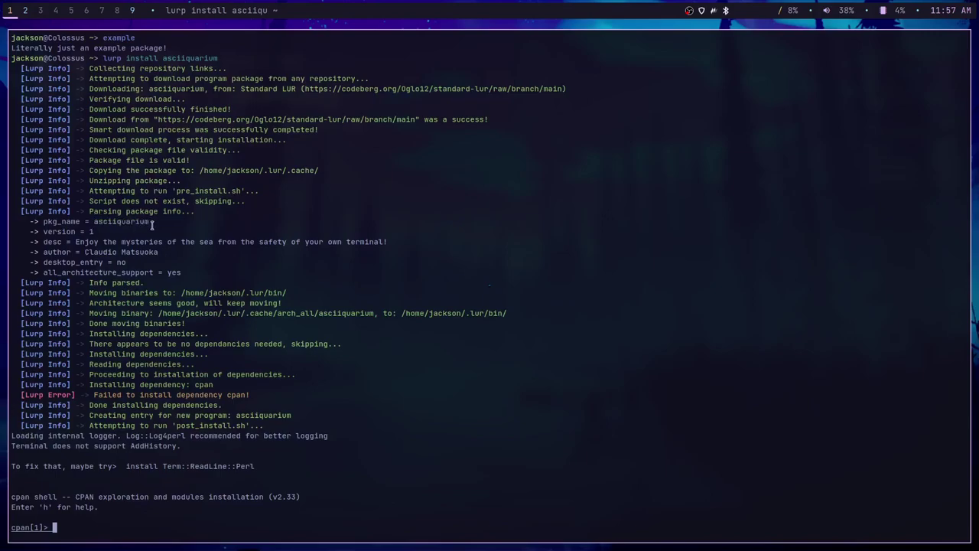
Review the version, desc and author entries of the parsed asciiquarium package info.
drag(43, 231, 121, 240)
click(124, 232)
mouse_move(90, 231)
mouse_down()
mouse_move(124, 242)
mouse_move(128, 232)
mouse_move(91, 234)
mouse_move(115, 224)
mouse_move(89, 231)
mouse_up()
drag(87, 243, 390, 242)
click(380, 240)
drag(43, 254, 157, 252)
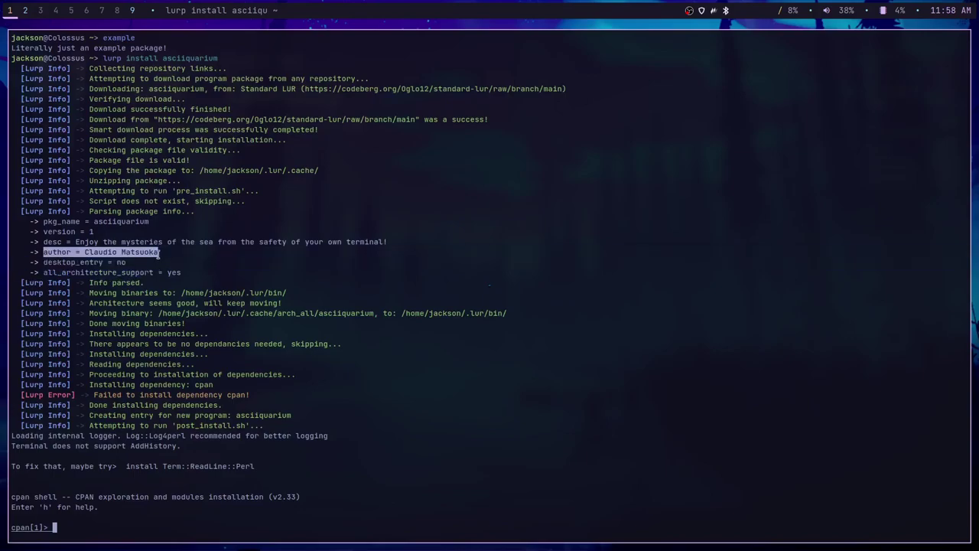
click(158, 252)
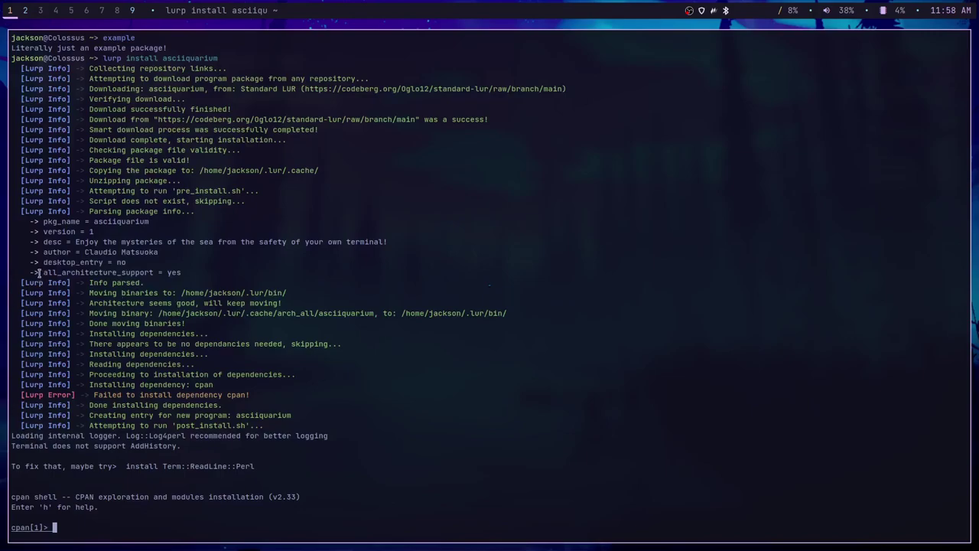
Review the desktop_entry line of the parsed package info and the download and unpacking messages in the asciiquarium installation output.
drag(41, 263, 130, 264)
click(130, 264)
drag(89, 78, 156, 99)
click(178, 78)
click(154, 110)
drag(120, 142, 102, 150)
click(120, 162)
Examine the dependency messages in the installation output, comparing the skipped dependency check with the second dependency installation.
drag(99, 345, 348, 344)
click(336, 342)
drag(91, 333, 213, 334)
click(201, 333)
drag(343, 343, 88, 344)
click(118, 357)
drag(88, 354, 211, 355)
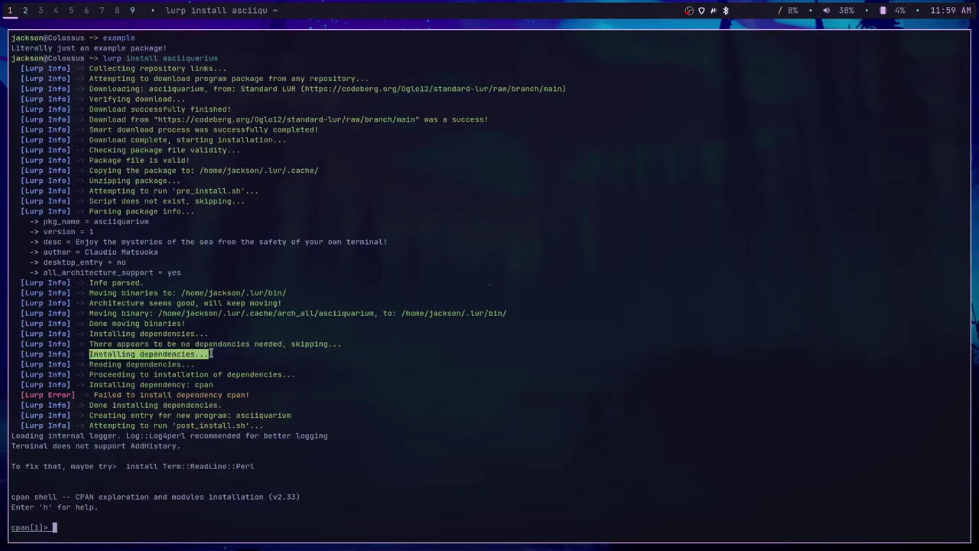
triple_click(212, 354)
click(207, 357)
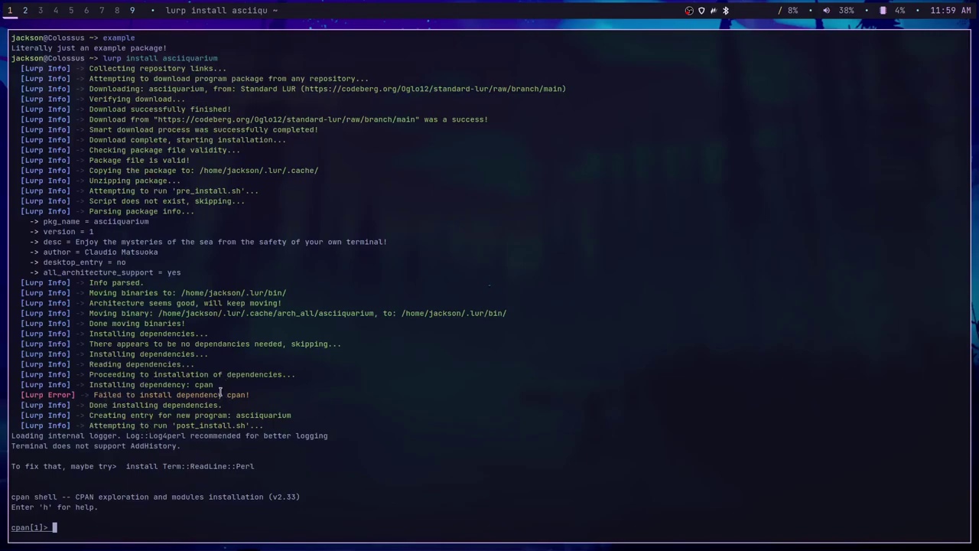
Review the output lines about the cpan dependency, the end of dependency installation and the post-install stage.
drag(216, 385, 192, 375)
click(186, 393)
drag(95, 395, 222, 406)
click(99, 409)
drag(88, 404, 238, 406)
click(237, 406)
drag(90, 422, 177, 416)
click(181, 417)
Quit the cpan shell and enter the sudo password to continue the asciiquarium post-install script.
text(quit)
key(Return)
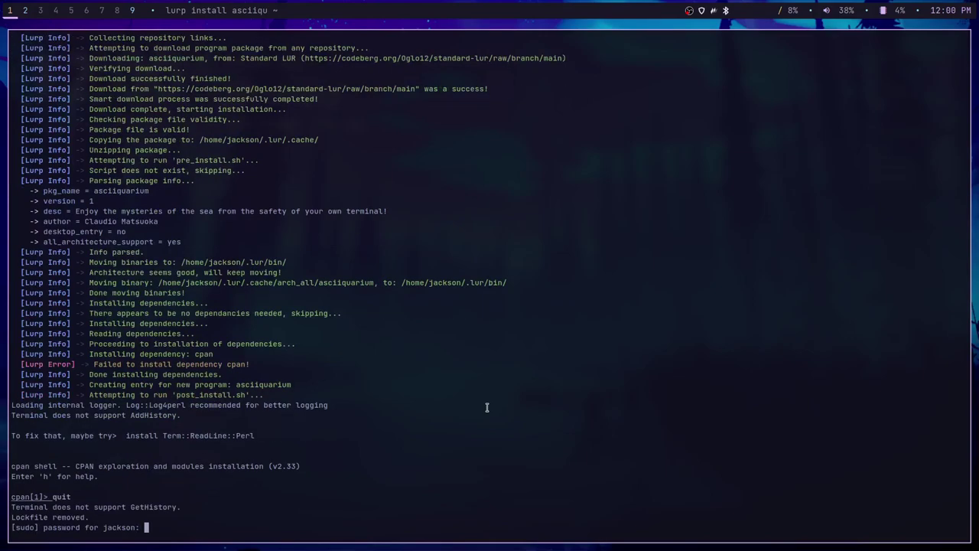
key(Return)
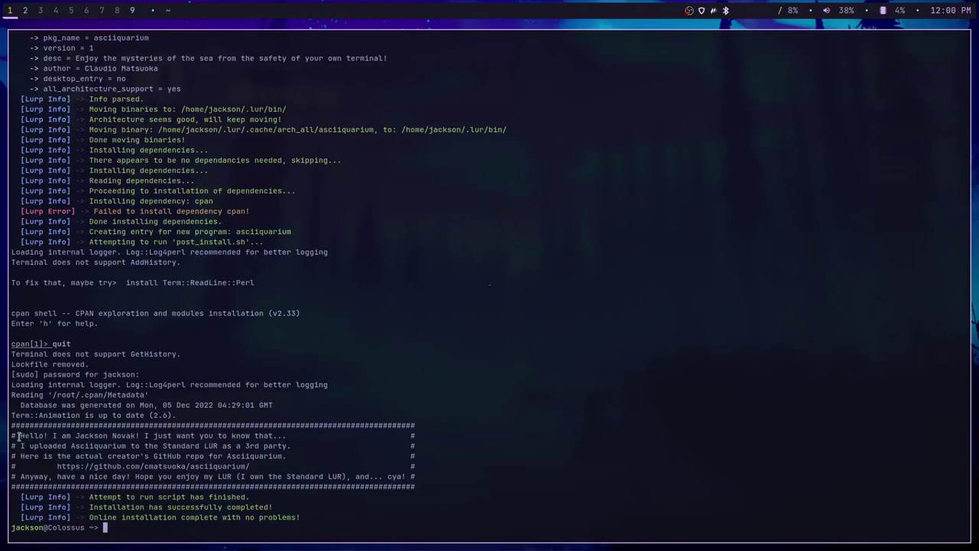
Read the uploader's framed message printed by the asciiquarium post-install script.
drag(13, 426, 977, 484)
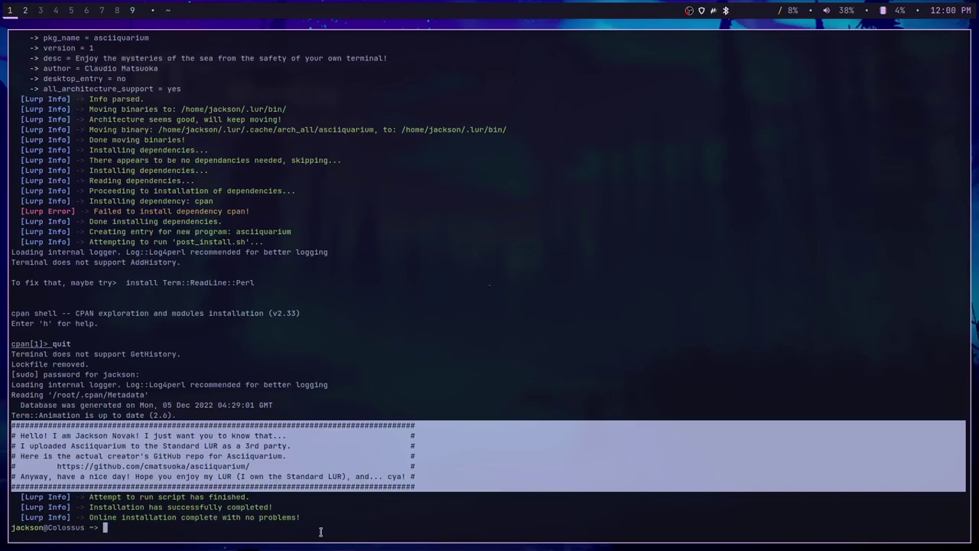
click(459, 478)
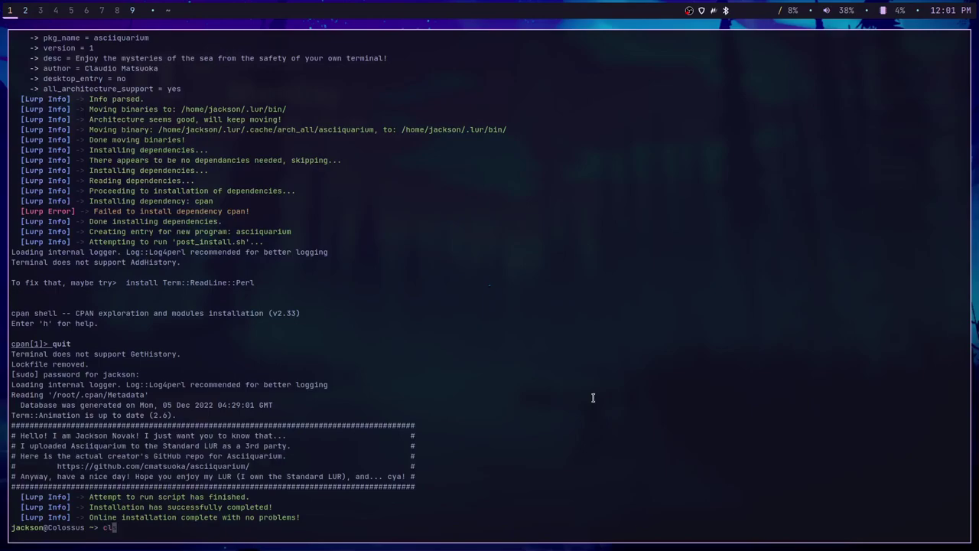
Clear the terminal, run the installed asciiquarium command and quit the animation.
key(ctrl+l)
text(lurp install example-pkg)
key(Up)
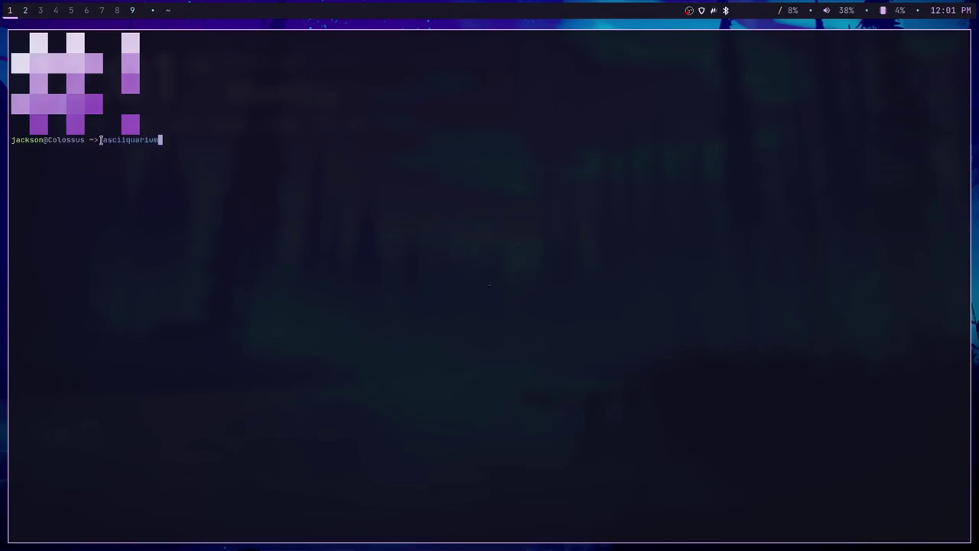
drag(103, 139, 157, 140)
click(179, 141)
key(Return)
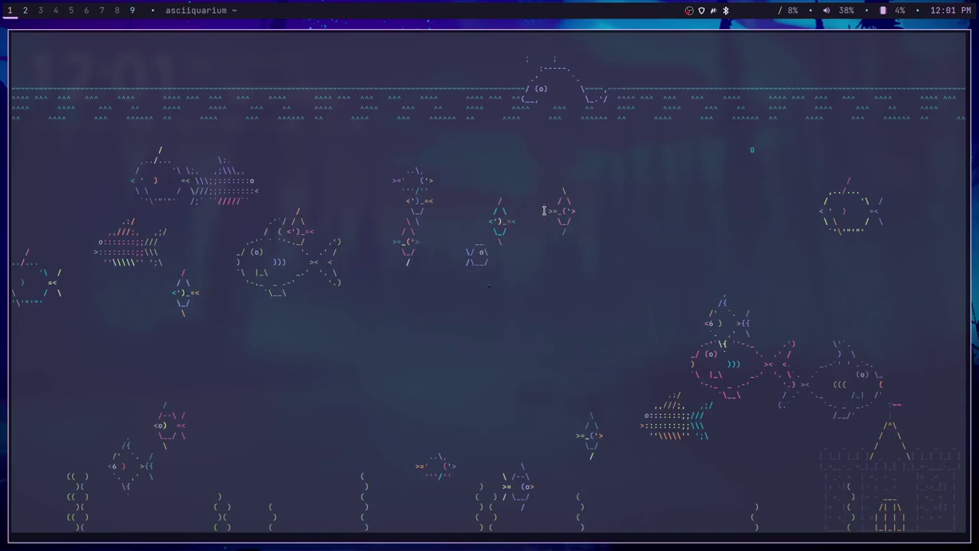
key(q)
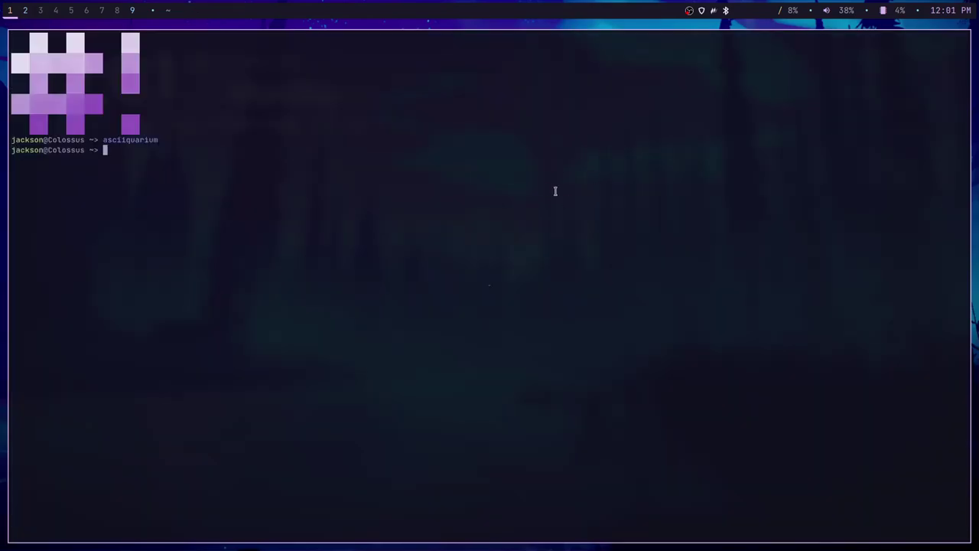
Clear the terminal and run the clock command.
key(ctrl+l)
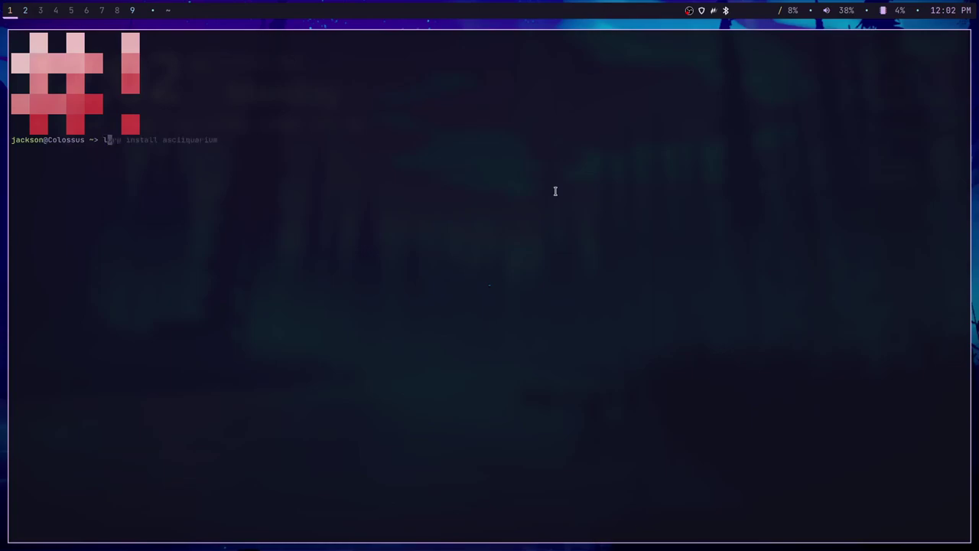
text(clock)
key(Return)
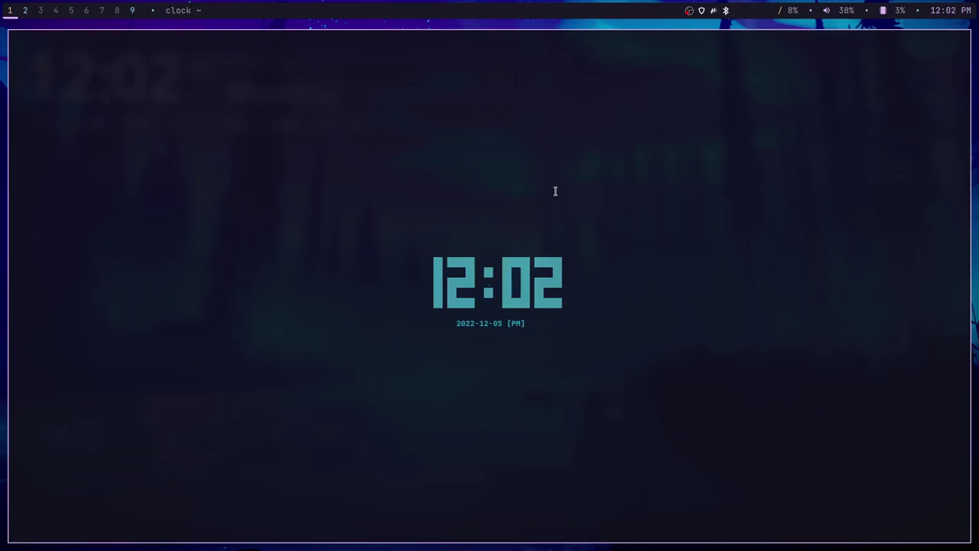
Quit the clock, resize the terminal window to about three quarters of the desktop's width and clear its output.
drag(741, 460, 299, 317)
key(q)
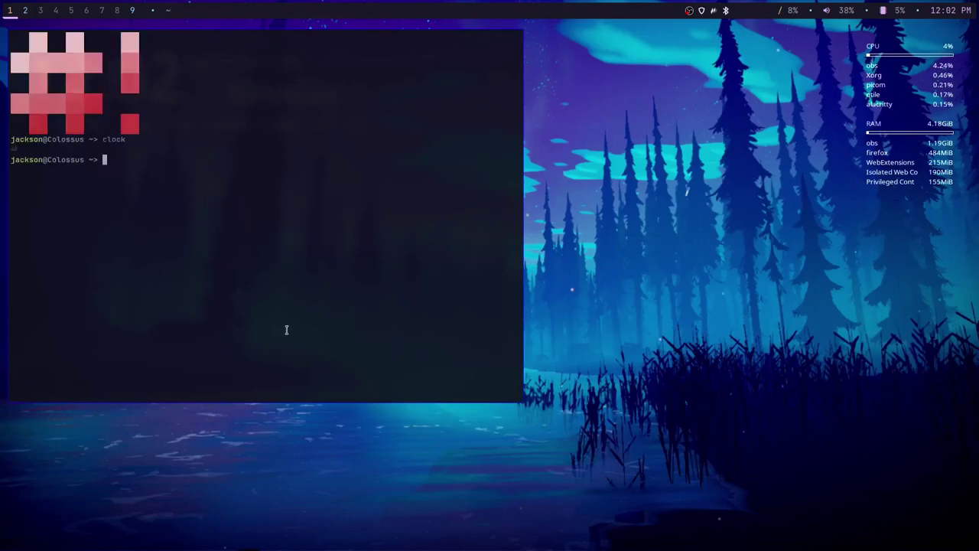
drag(317, 228, 498, 330)
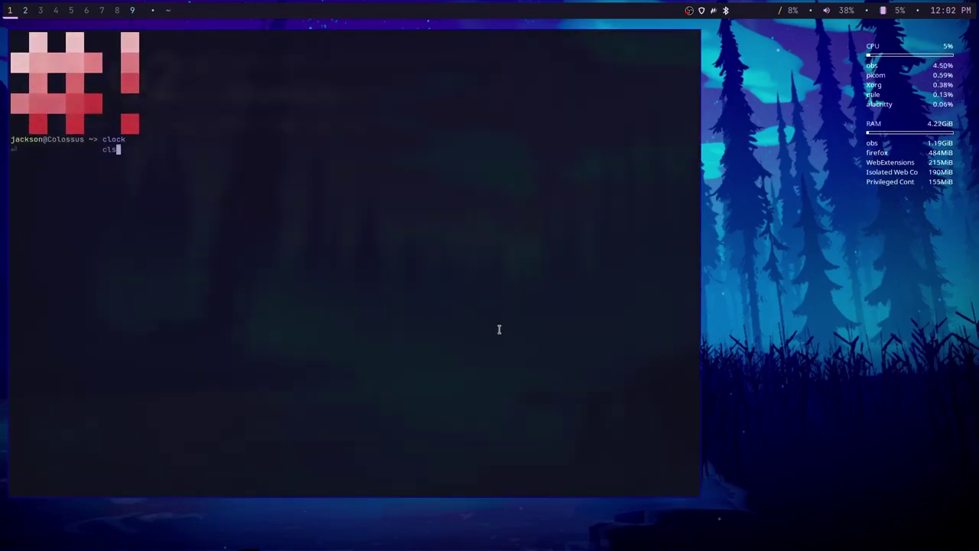
key(ctrl+l)
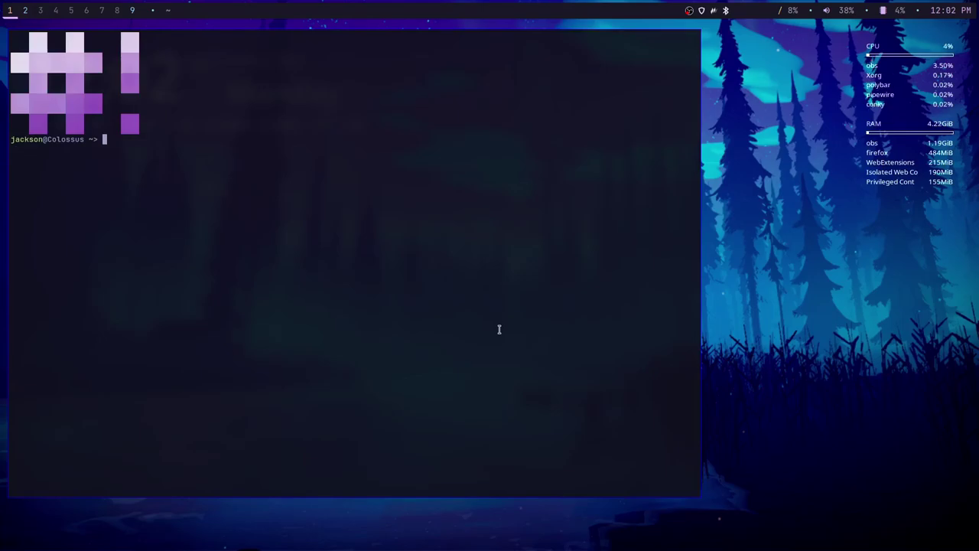
text(yay )
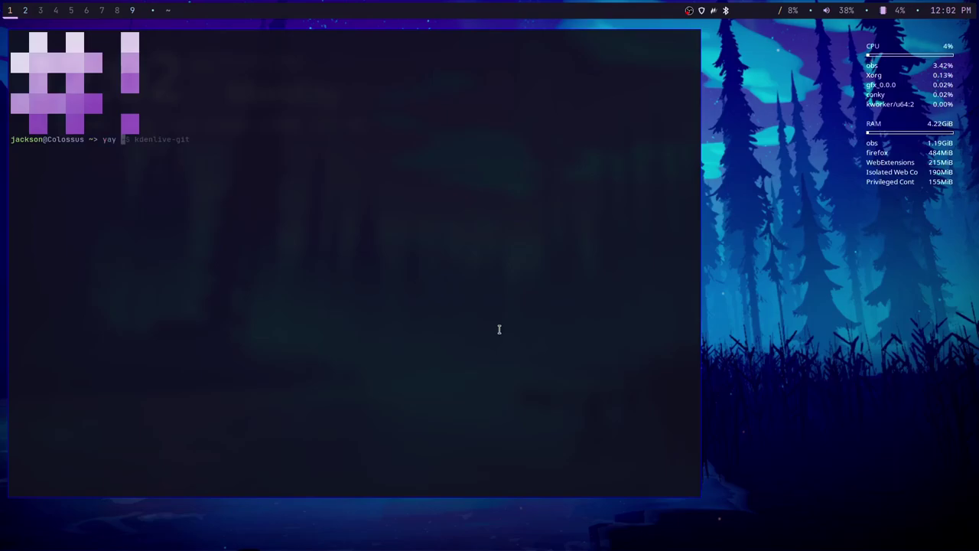
text(-S)
key(BackSpace)
key(BackSpace)
key(BackSpace)
key(BackSpace)
key(BackSpace)
key(BackSpace)
key(BackSpace)
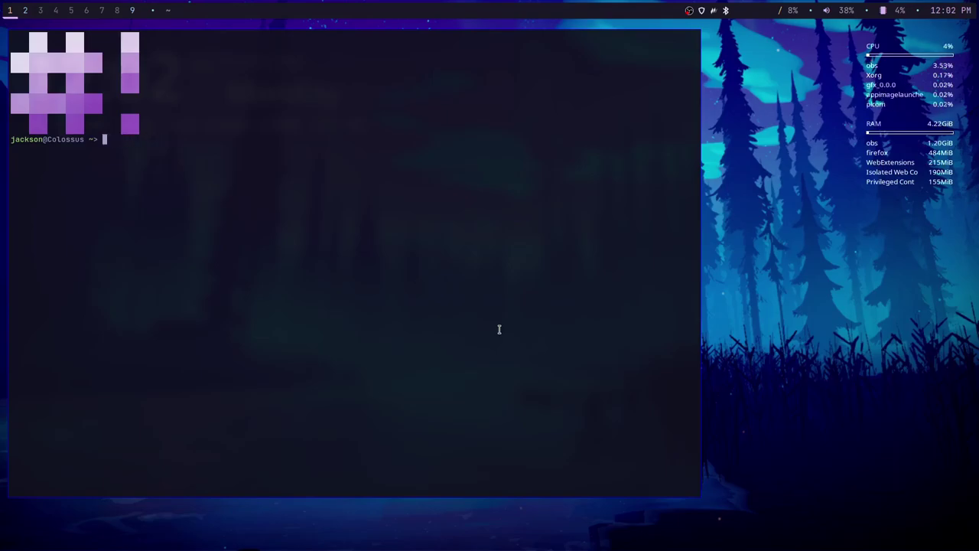
text(yay )
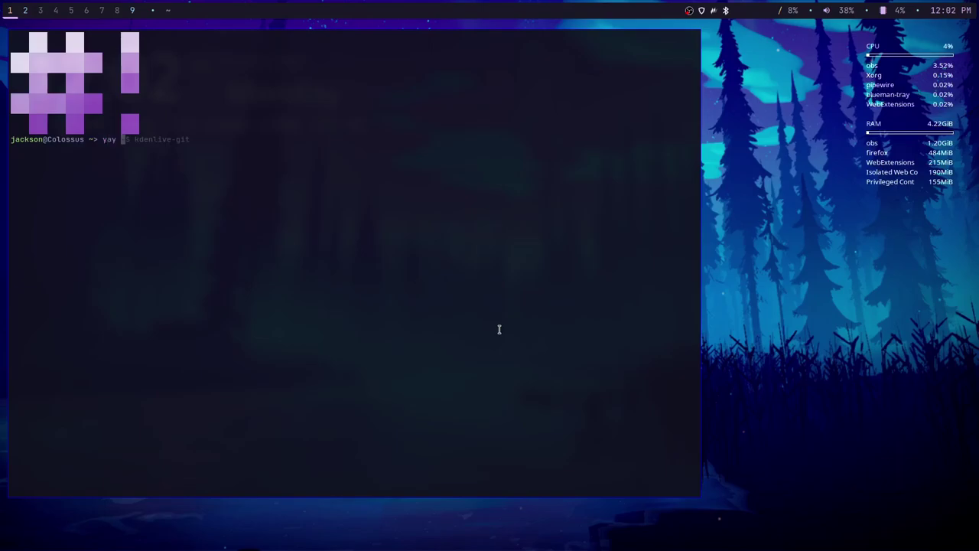
text(-S )
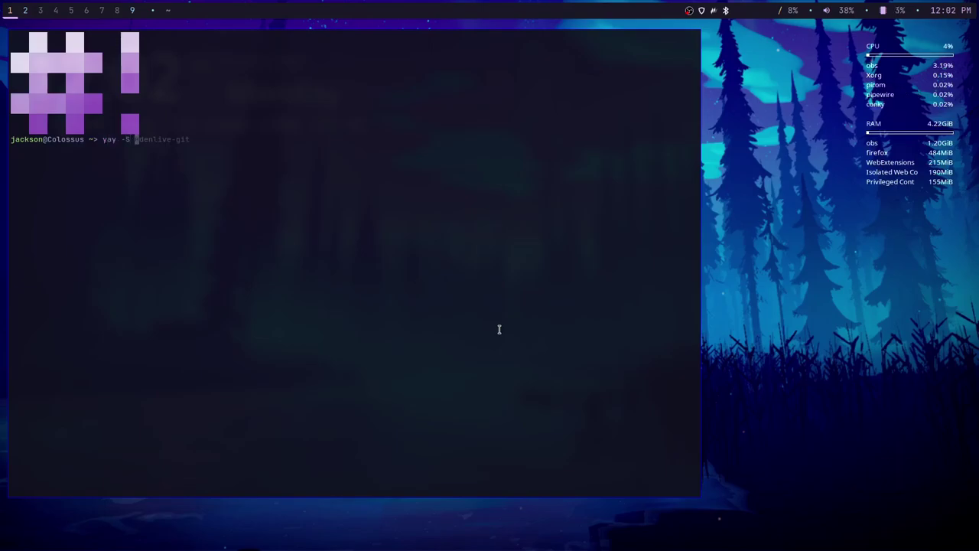
text(tty-clock-git)
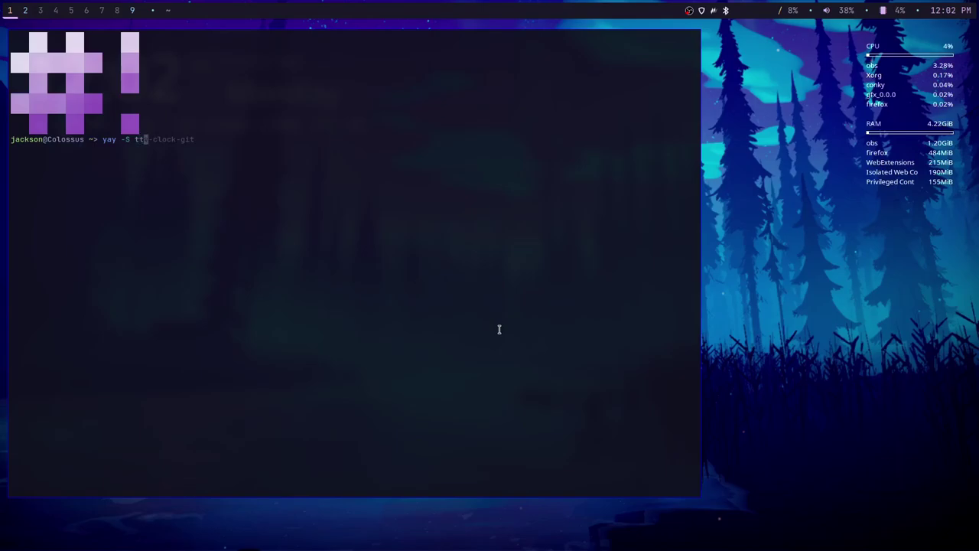
key(BackSpace)
key(BackSpace)
key(BackSpace)
key(BackSpace)
text(-clock-)
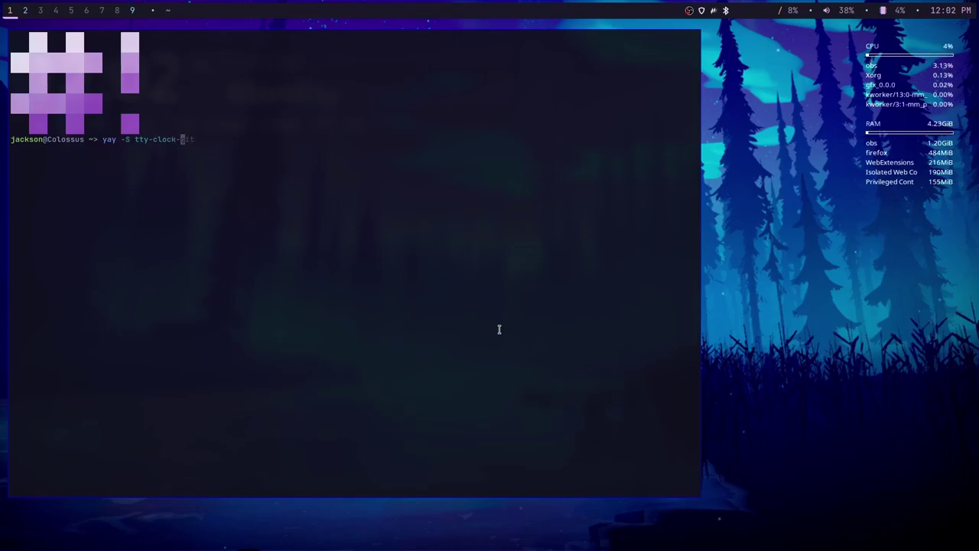
text(git)
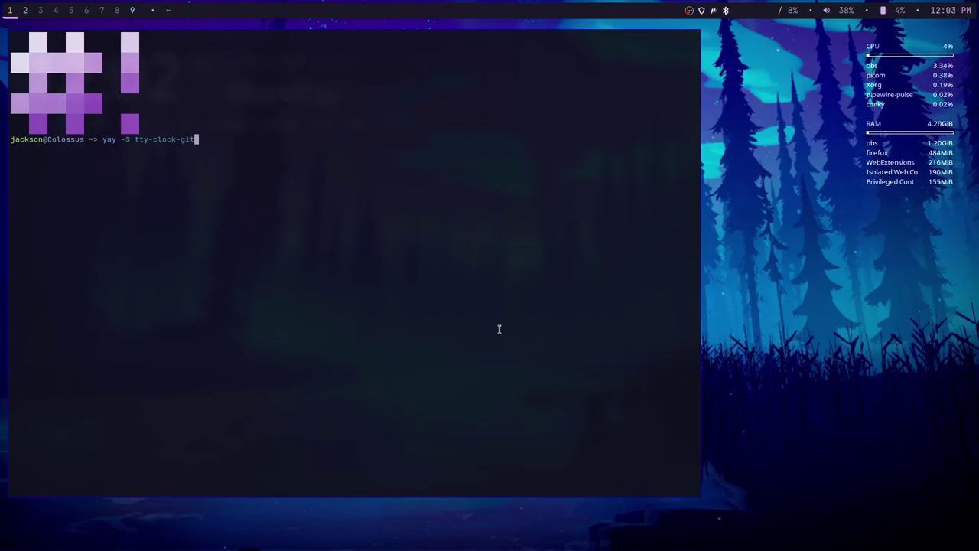
key(BackSpace)
key(BackSpace)
key(BackSpace)
key(BackSpace)
key(BackSpace)
key(BackSpace)
key(BackSpace)
key(BackSpace)
key(BackSpace)
key(BackSpace)
key(BackSpace)
key(BackSpace)
key(BackSpace)
key(BackSpace)
key(BackSpace)
key(BackSpace)
key(BackSpace)
key(BackSpace)
key(BackSpace)
key(BackSpace)
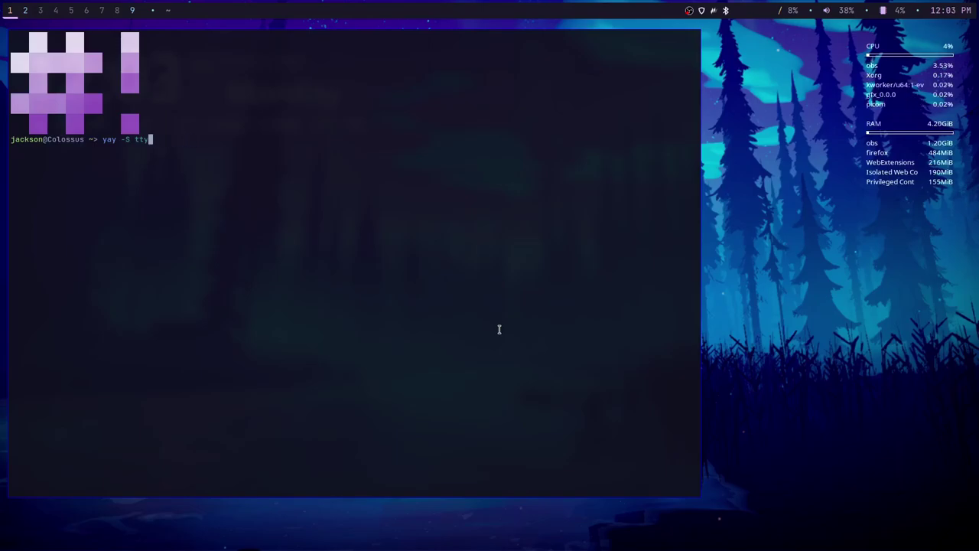
Exit the current terminal session and open a new terminal window.
text(exit)
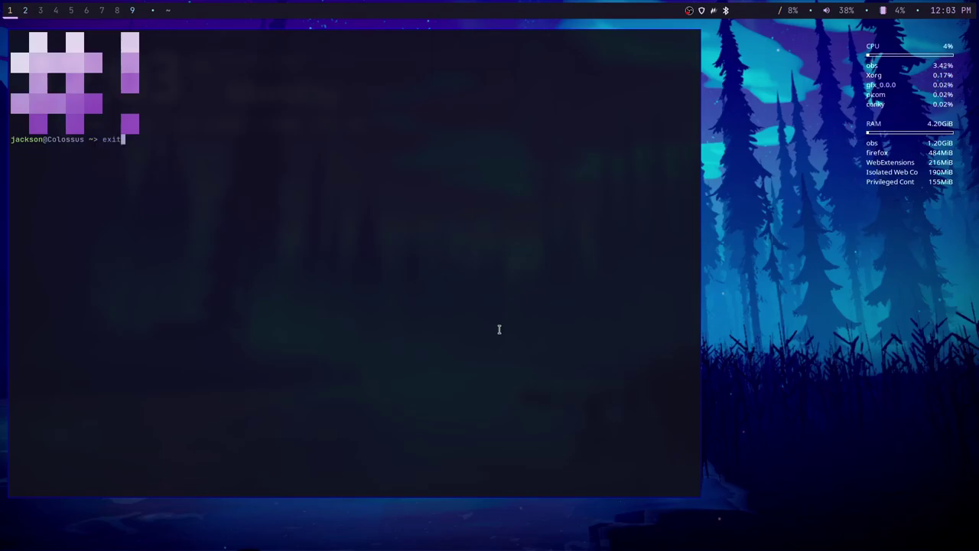
key(Return)
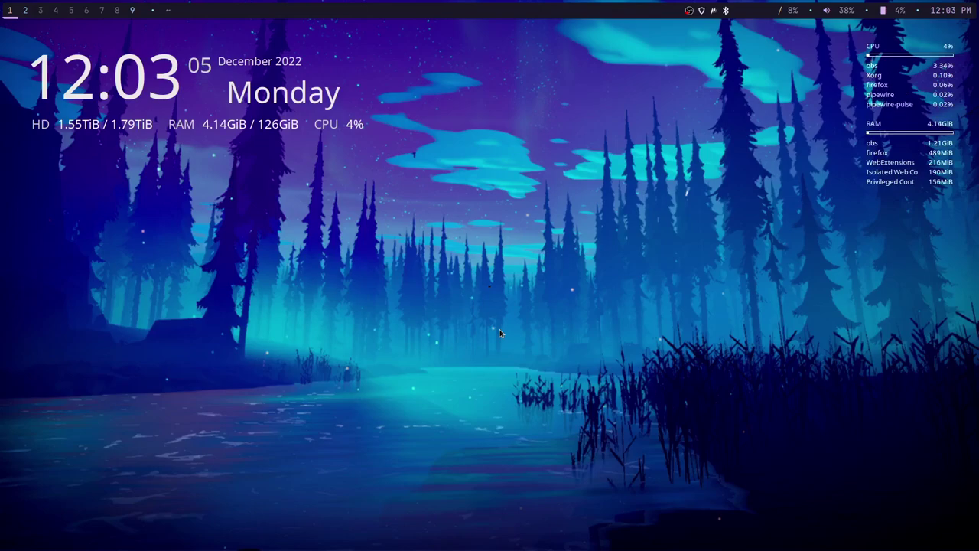
key(super+Return)
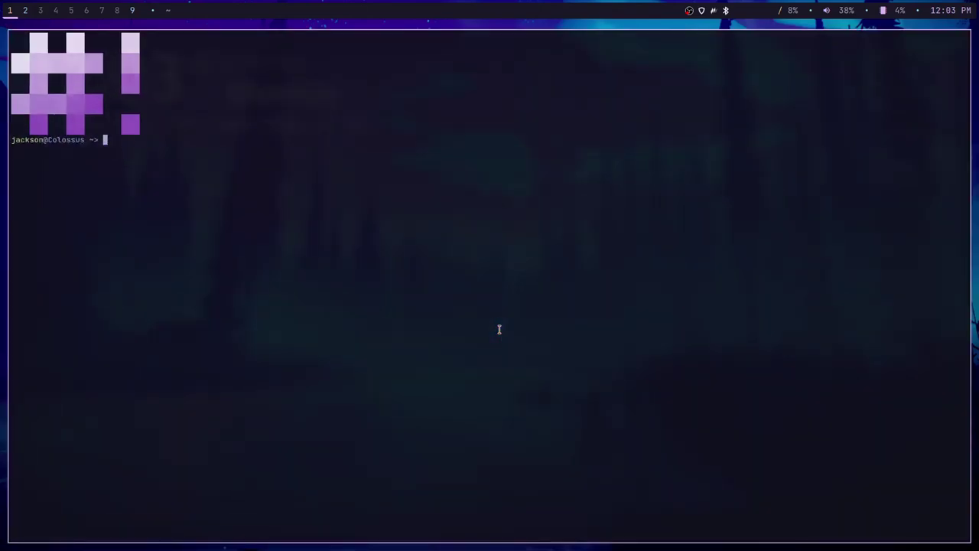
Try to remove the program named example with lurp, and run the example command to test whether it still works.
text(lurp remove)
key(Right)
key(Return)
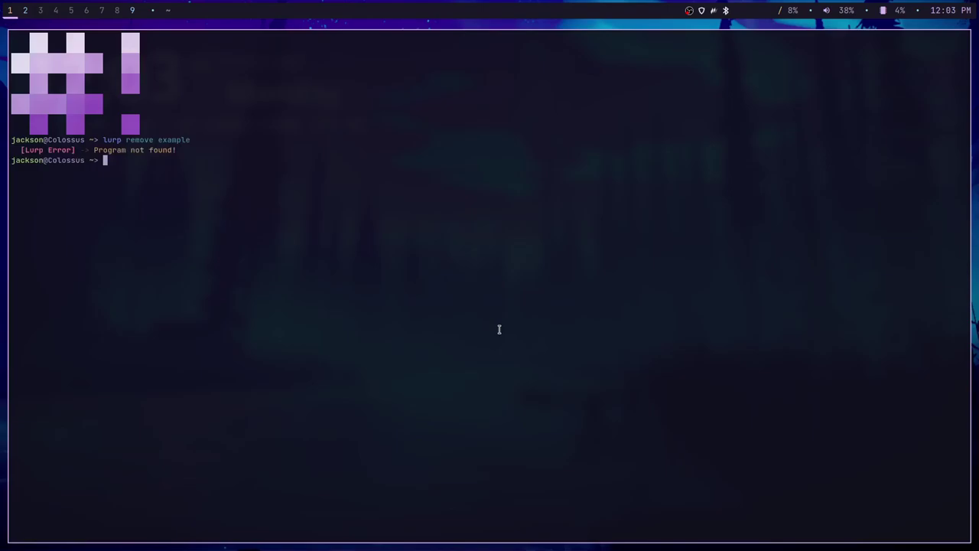
text(example)
key(Return)
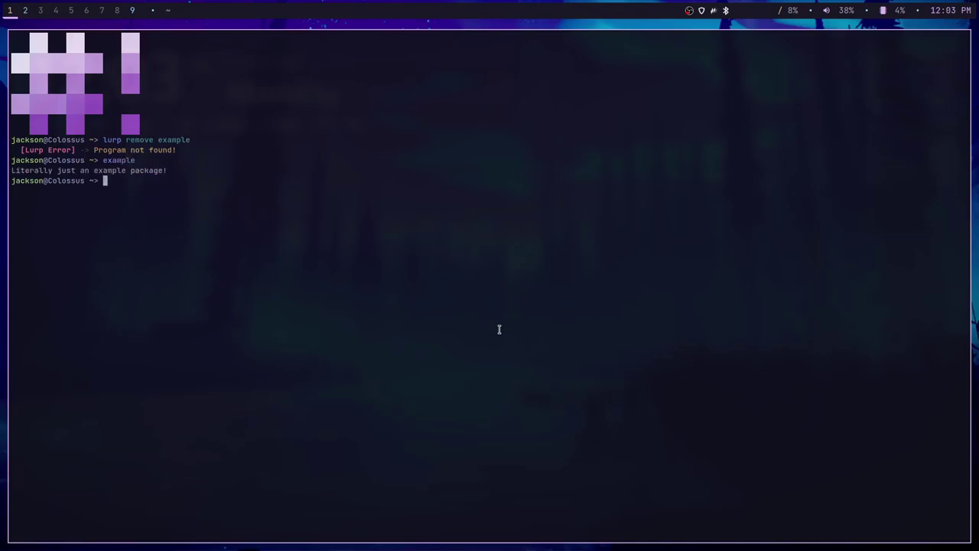
Delete orphaned binaries with lurp clean, and test the example command again in a cleared terminal.
text(lurp clean)
key(Return)
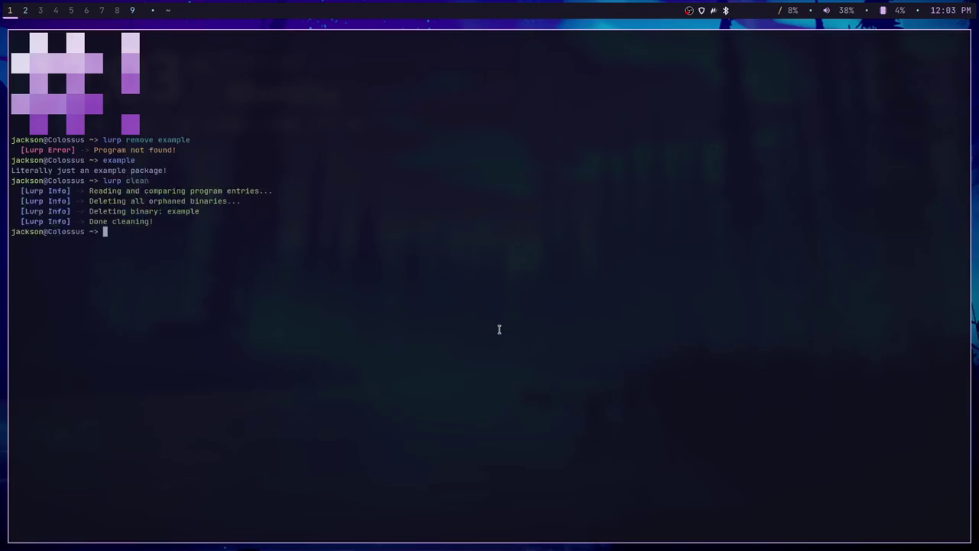
key(ctrl+l)
text(example)
key(Return)
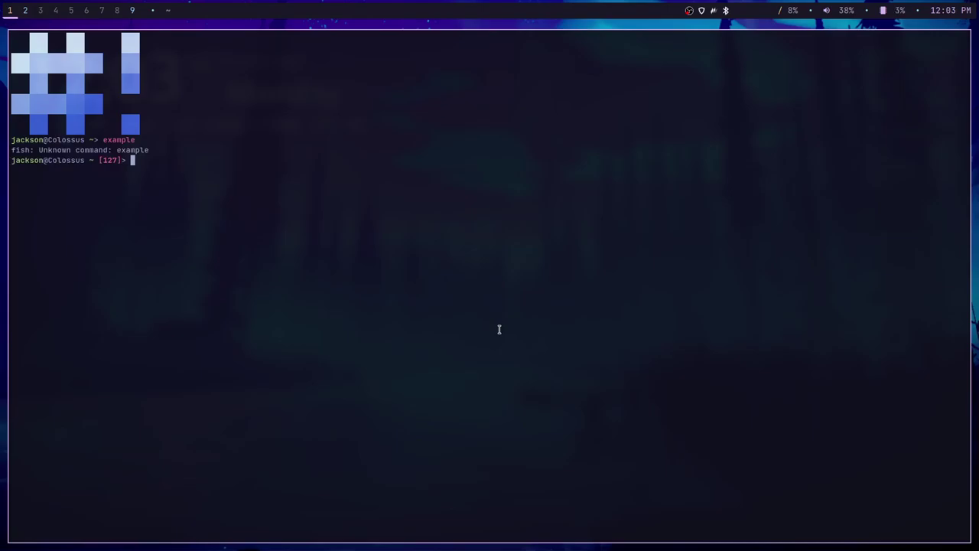
Clear the terminal, run asciiquarium once more before its removal and quit the animation.
key(ctrl+l)
text(asciiquarium)
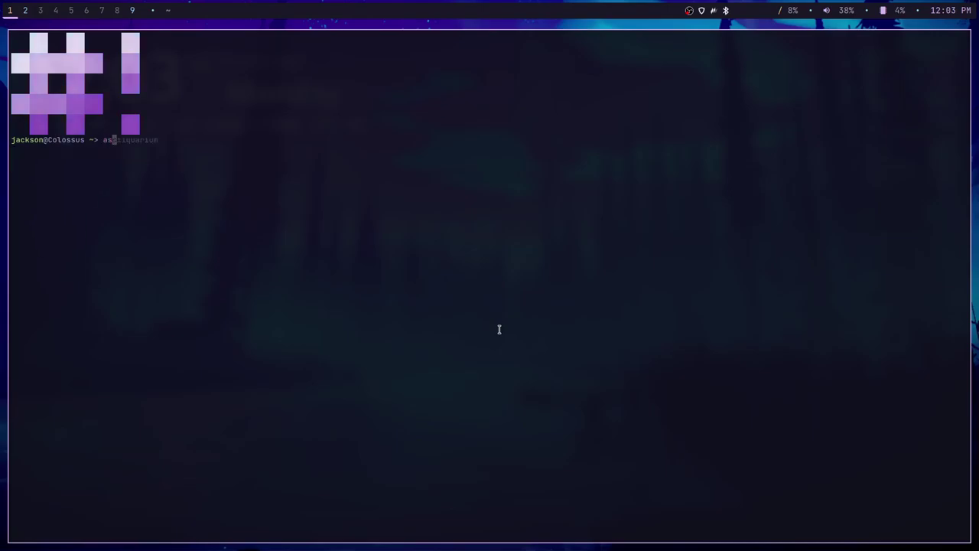
key(Return)
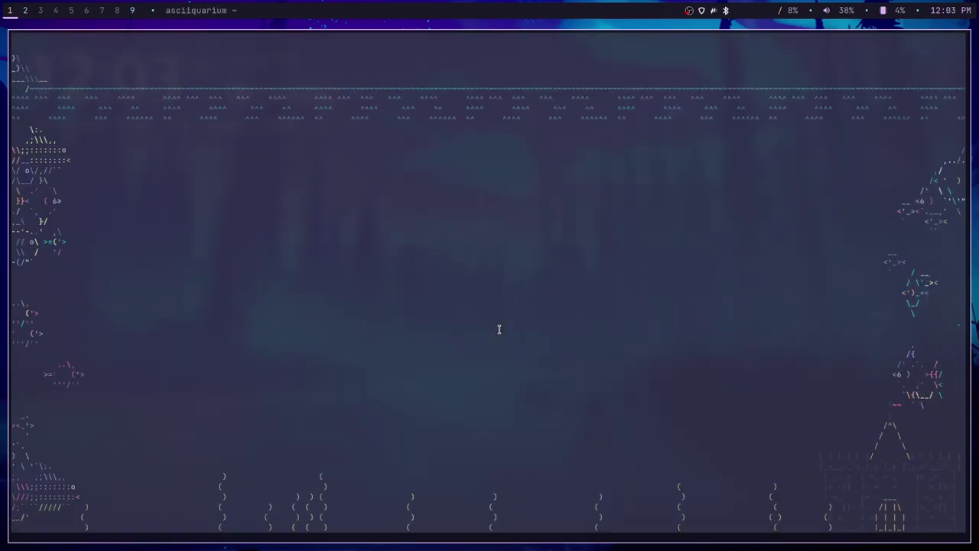
key(q)
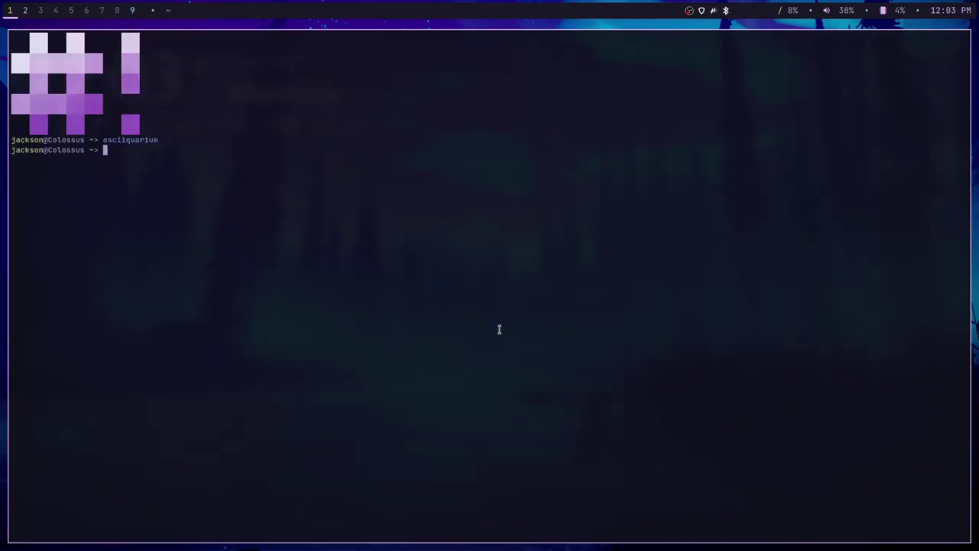
Uninstall the asciiquarium package with lurp remove, and rerun the asciiquarium command to check the removal.
text(lurp remove asciiquarium)
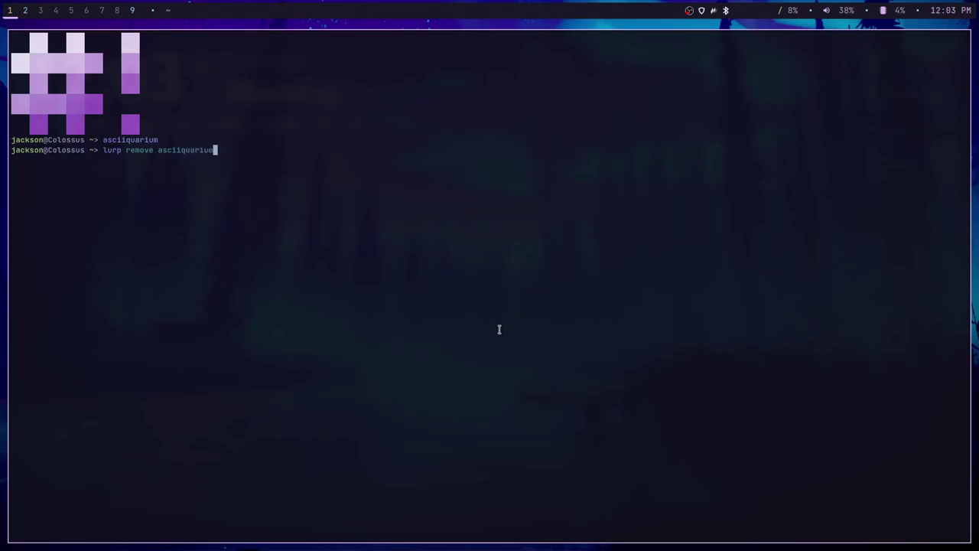
key(Return)
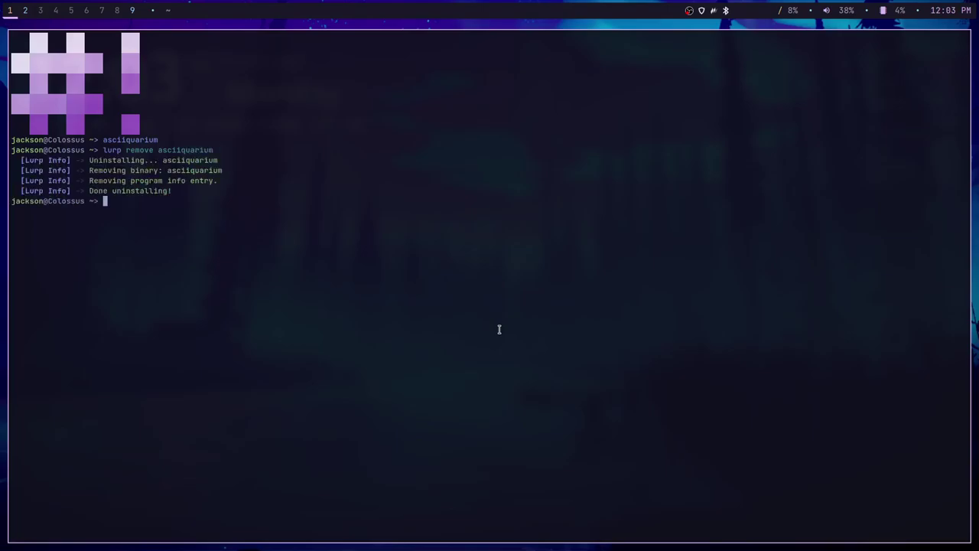
key(Up)
key(Up)
key(Return)
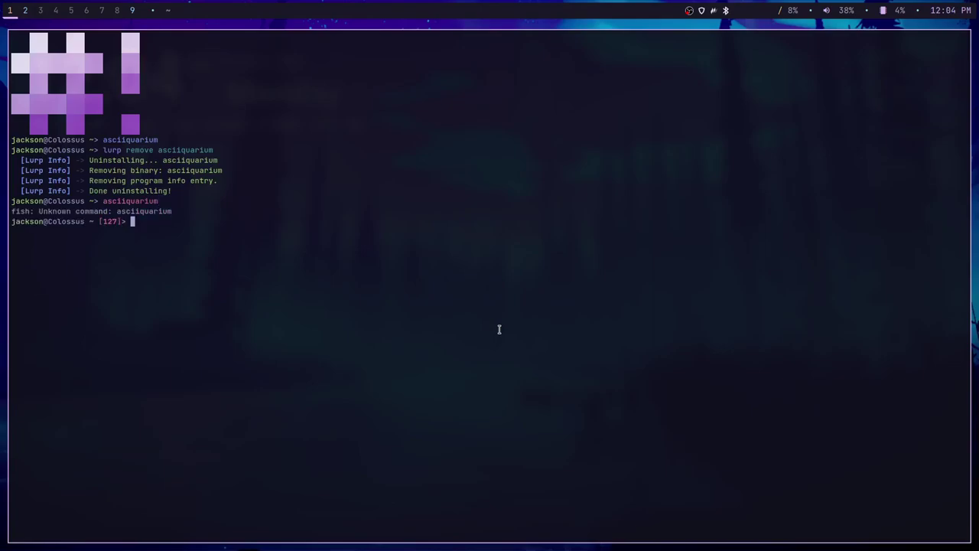
Clear the terminal, reinstall asciiquarium with lurp install, quit the cpan shell, and submit the sudo password to complete the installation.
text(clear)
key(Return)
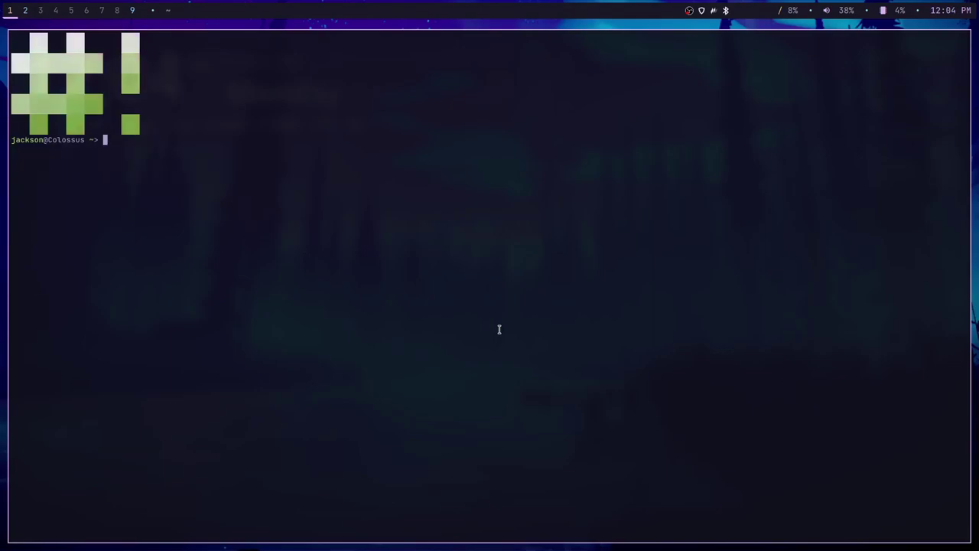
text(lurp inst)
key(Right)
key(Return)
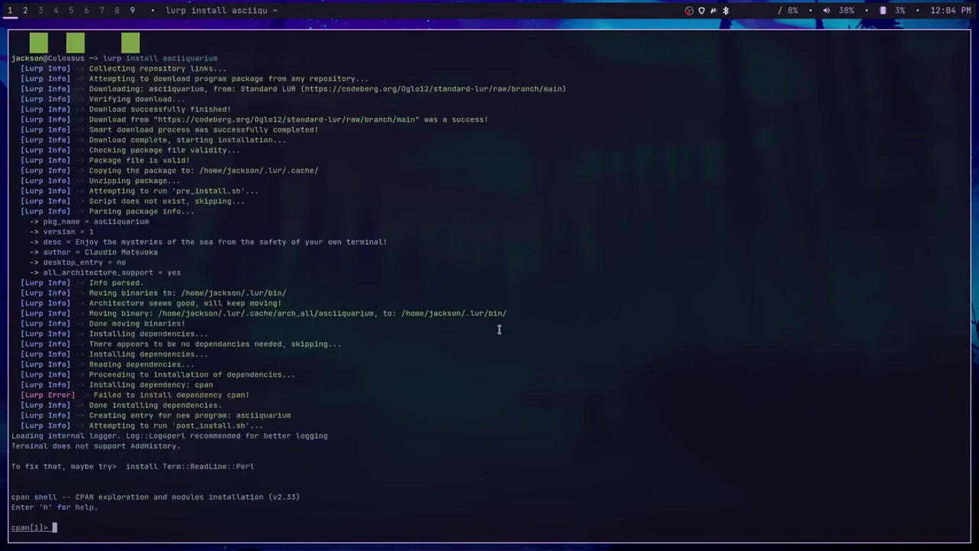
text(quit)
key(Return)
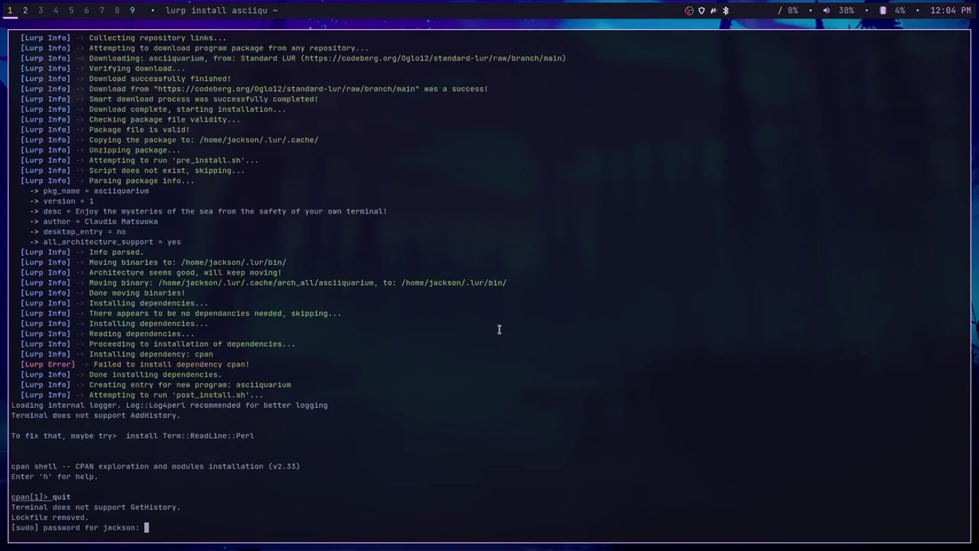
key(Return)
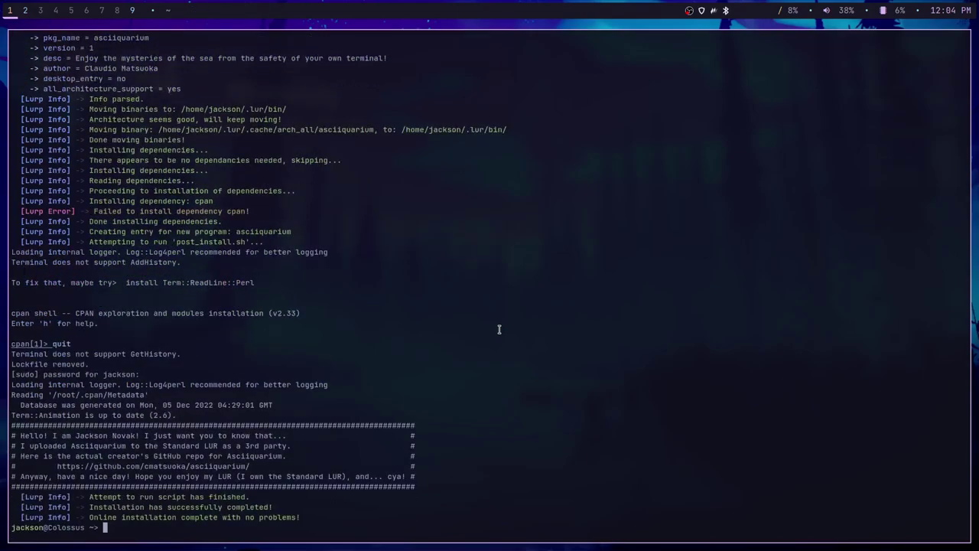
Run asciiquarium in a cleared terminal to test the reinstalled package, then quit the animation and clear the screen.
key(Return)
key(ctrl+l)
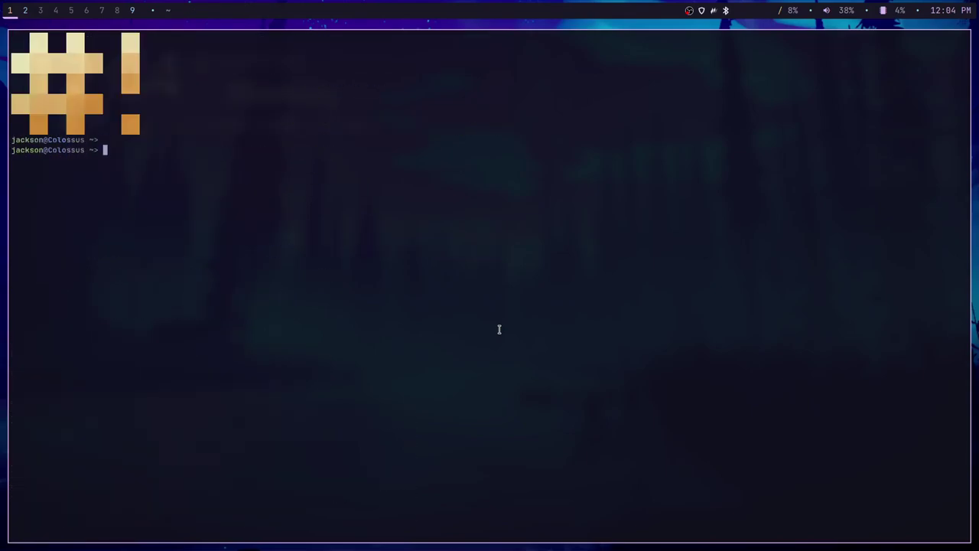
text(asciiquarium)
key(Return)
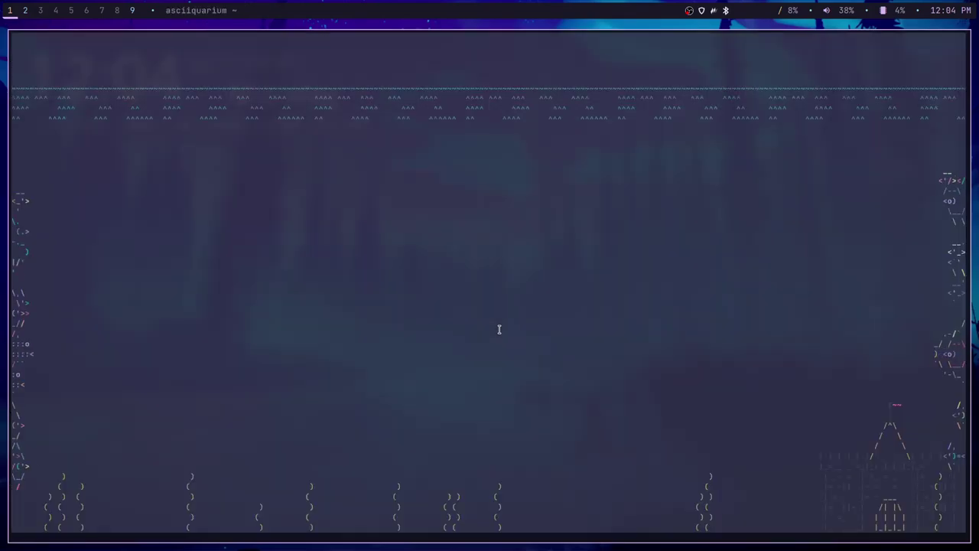
key(q)
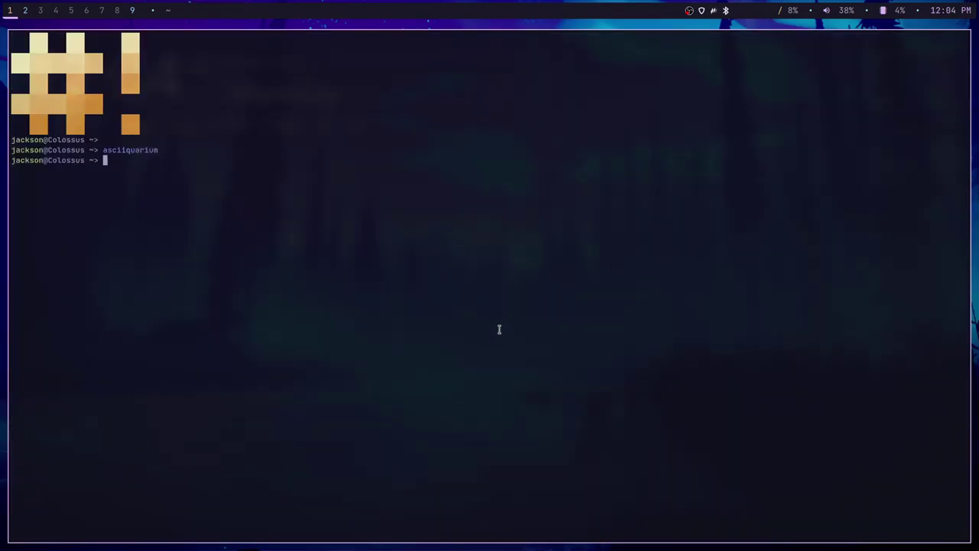
key(ctrl+l)
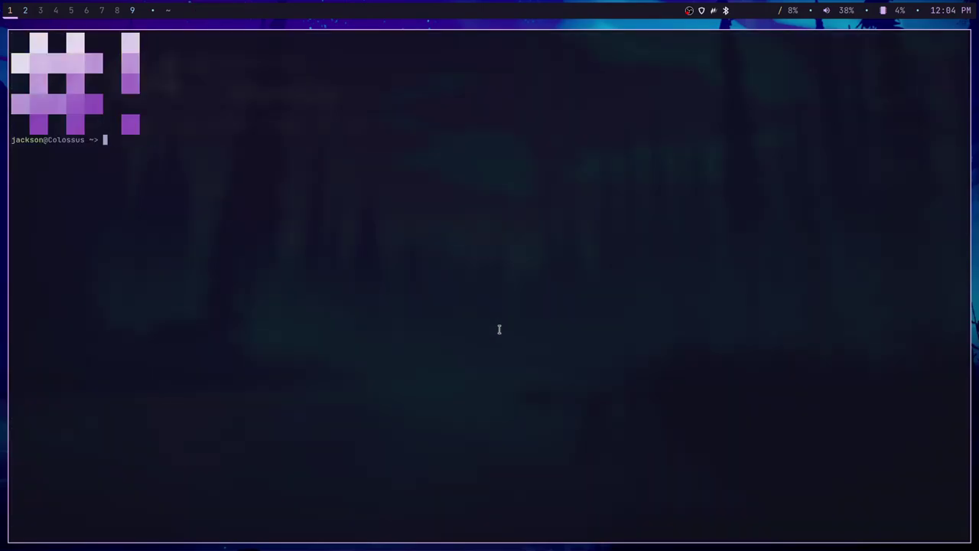
Show the lurp help list and highlight the upgrade, upgrade-specific and repofile commands.
text(lurp helkp)
key(BackSpace)
key(BackSpace)
text(p)
key(Return)
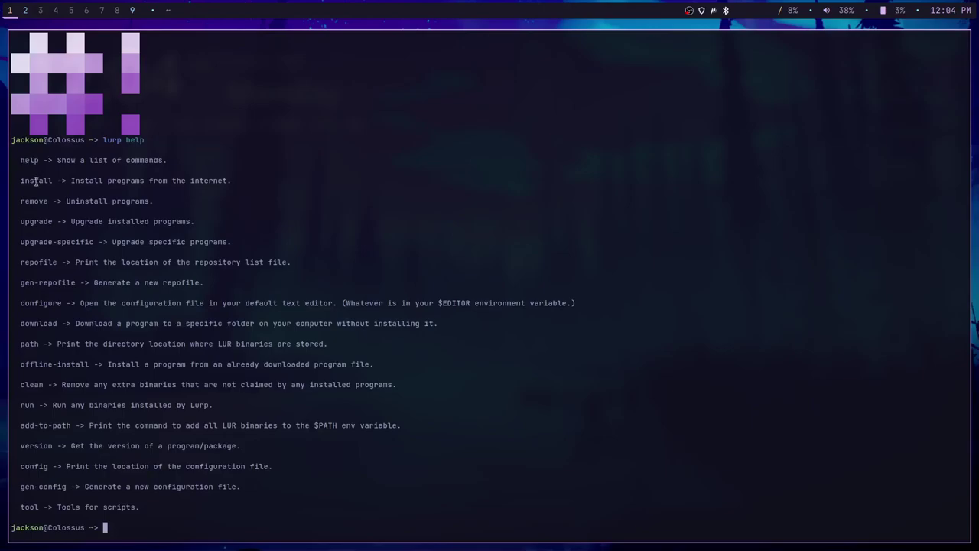
drag(18, 221, 218, 242)
click(219, 243)
drag(22, 265, 295, 264)
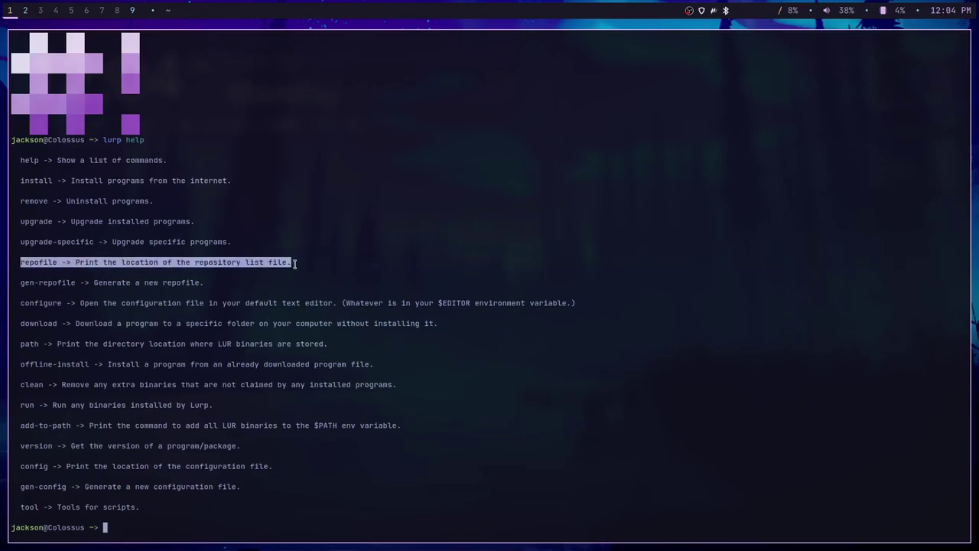
click(294, 264)
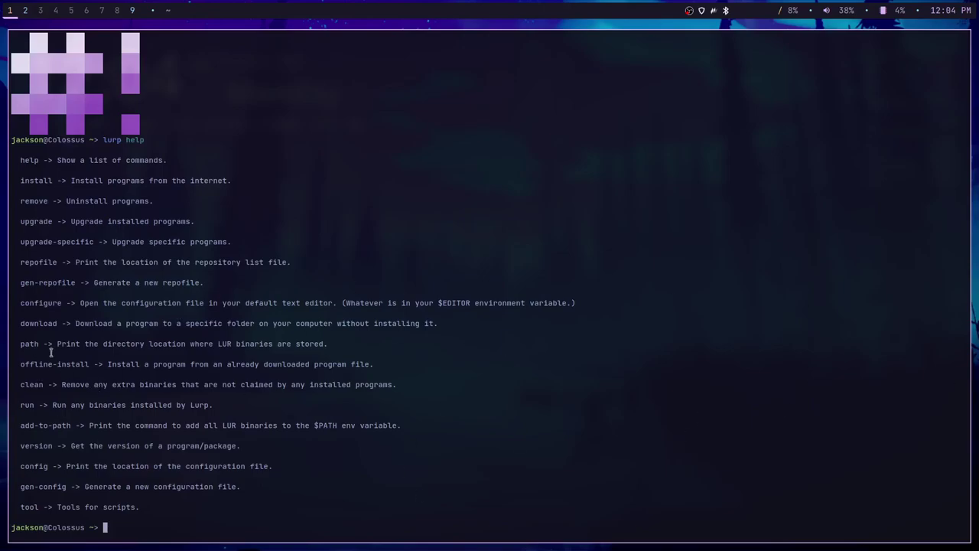
Print the repository list location with lurp repofile, and view that file in vim using vim $(lurp repofile) before quitting.
text(lurp repofile)
key(Return)
key(Up)
key(Left)
key(Left)
key(Left)
key(Left)
key(Left)
key(Left)
key(Left)
key(Left)
key(Left)
key(Left)
key(Left)
key(Left)
key(Left)
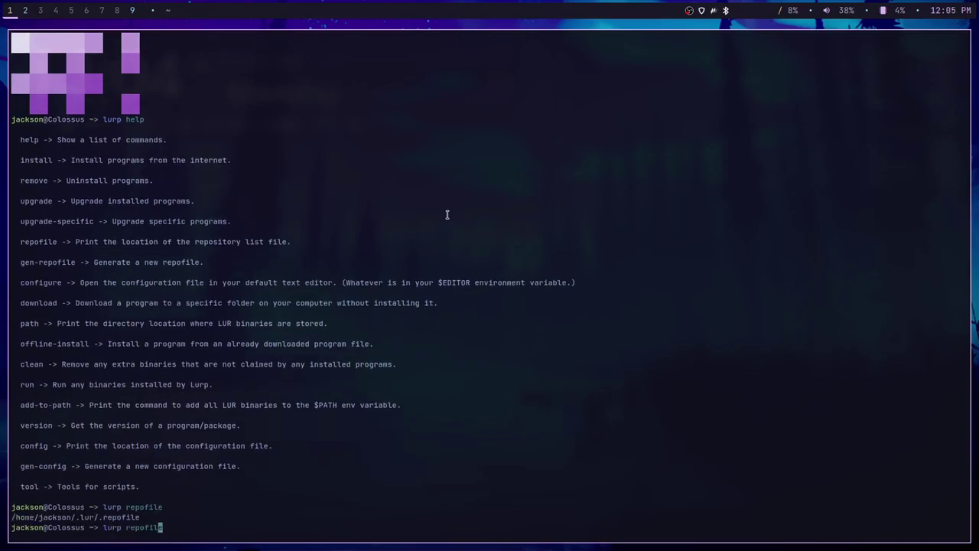
text($()
key(Right)
key(Right)
key(Right)
key(Right)
key(Right)
key(Right)
key(Right)
key(Right)
key(Right)
key(Right)
key(Right)
key(Right)
key(Right)
text())
key(Left)
key(Left)
key(Left)
key(Left)
key(Left)
key(Left)
key(Left)
key(Left)
key(Left)
key(Left)
key(Left)
key(Left)
key(Left)
key(Left)
key(Left)
text(vim)
key(Right)
key(Right)
key(Right)
key(Right)
key(Right)
key(Right)
key(Right)
key(Right)
key(Right)
key(Right)
key(Right)
key(Right)
key(Right)
key(Right)
key(Right)
key(Right)
key(Return)
text(:q)
key(Return)
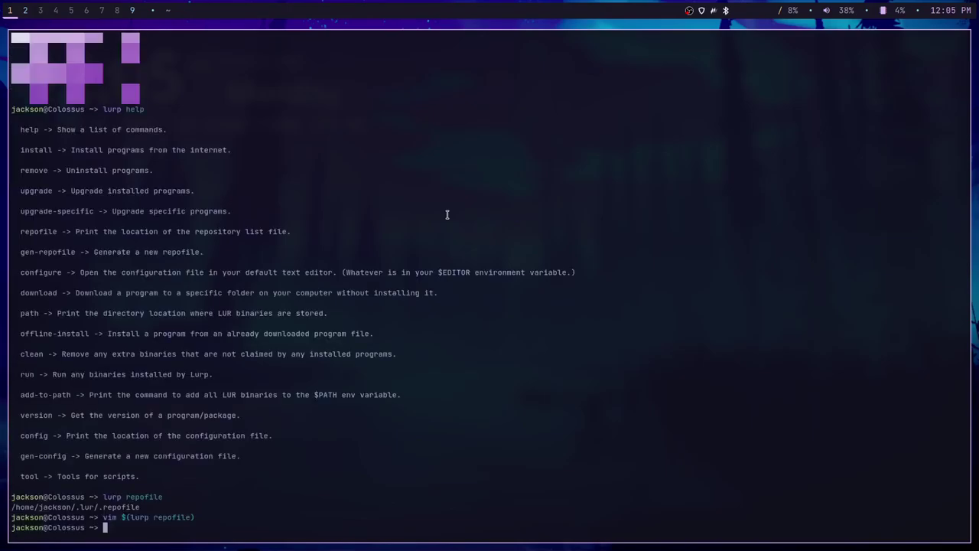
Highlight the gen-repofile help entry, run lurp gen-repofile, and answer n to decline overwriting the existing repofile.
drag(28, 258, 115, 259)
click(57, 246)
drag(23, 251, 75, 251)
click(75, 252)
text(lurp gen-repofile)
key(Return)
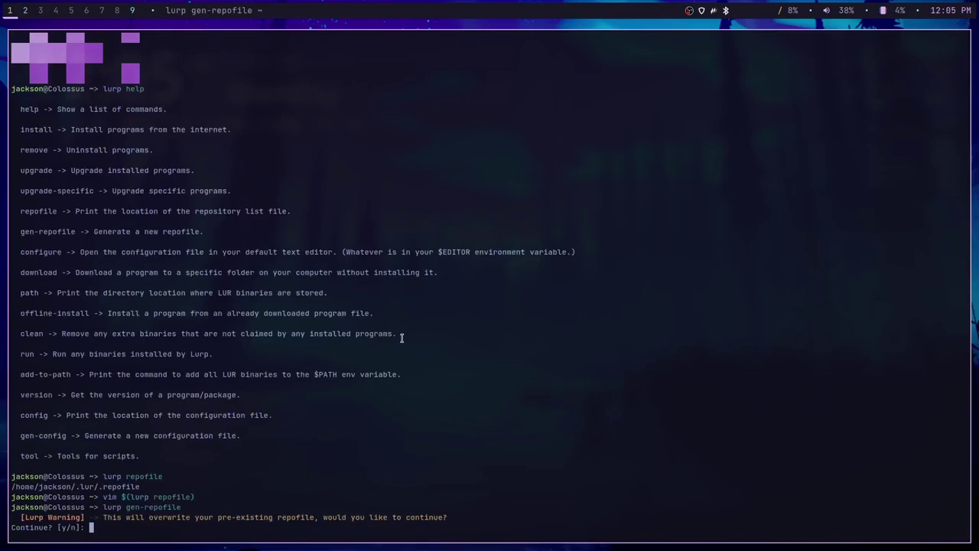
key(Return)
key(Return)
key(Return)
key(Return)
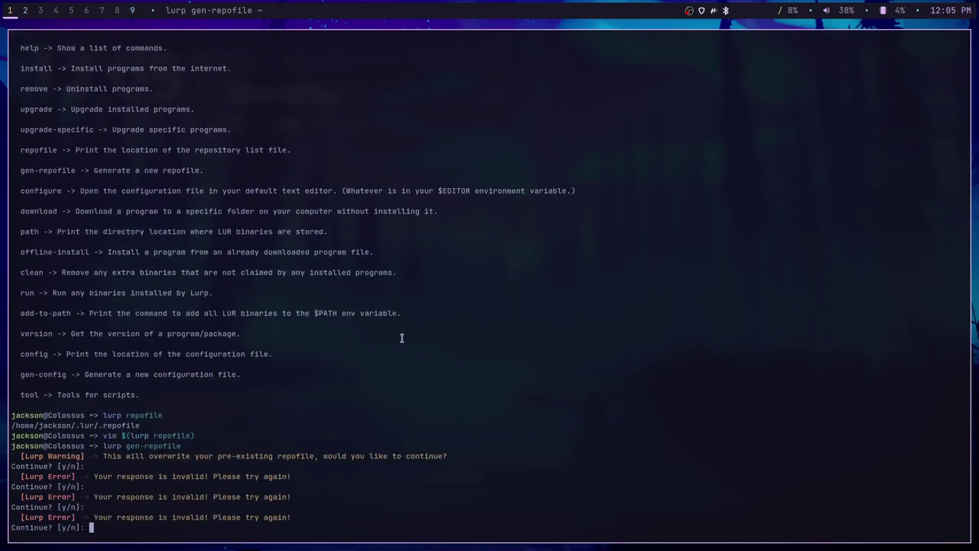
text(n)
key(Return)
Run lurp gen-repofile again and answer y to overwrite the existing repofile with a new one.
key(Up)
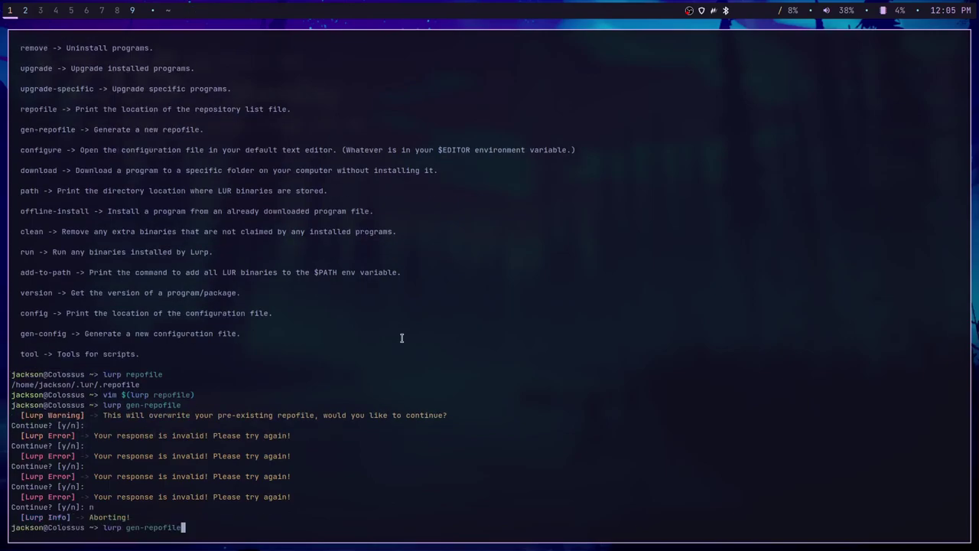
key(Return)
text(y)
key(Return)
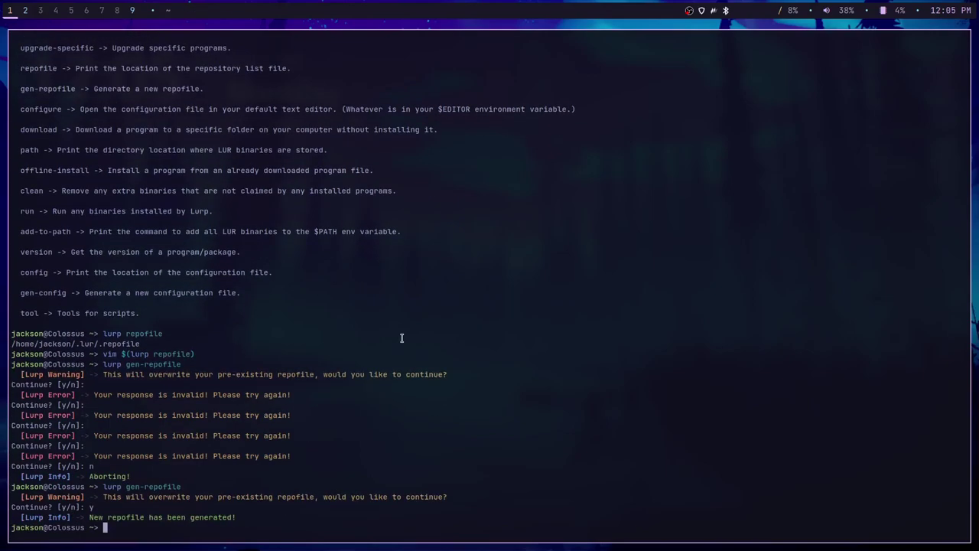
Show the lurp help list in a cleared terminal and highlight the configure and download commands.
key(ctrl+l)
text(lurp h)
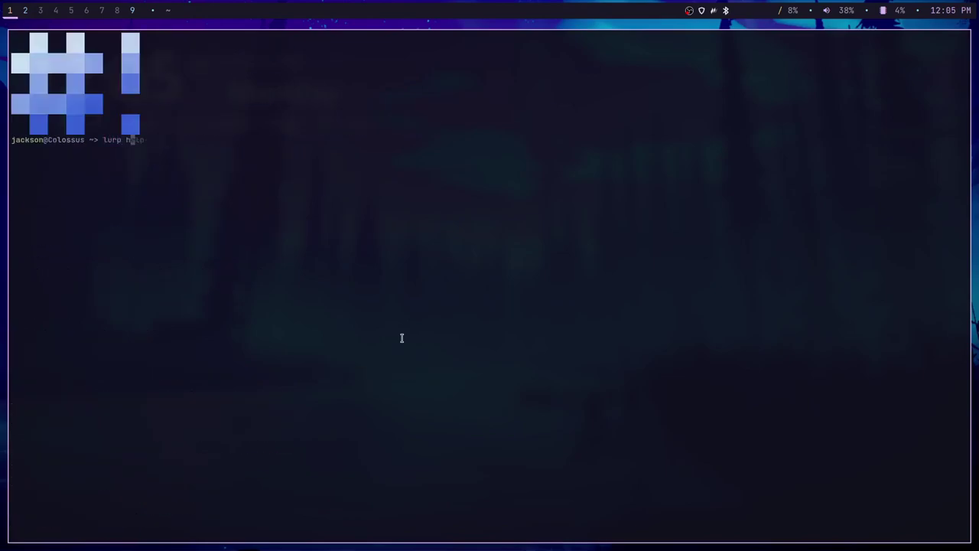
text(elp)
key(Return)
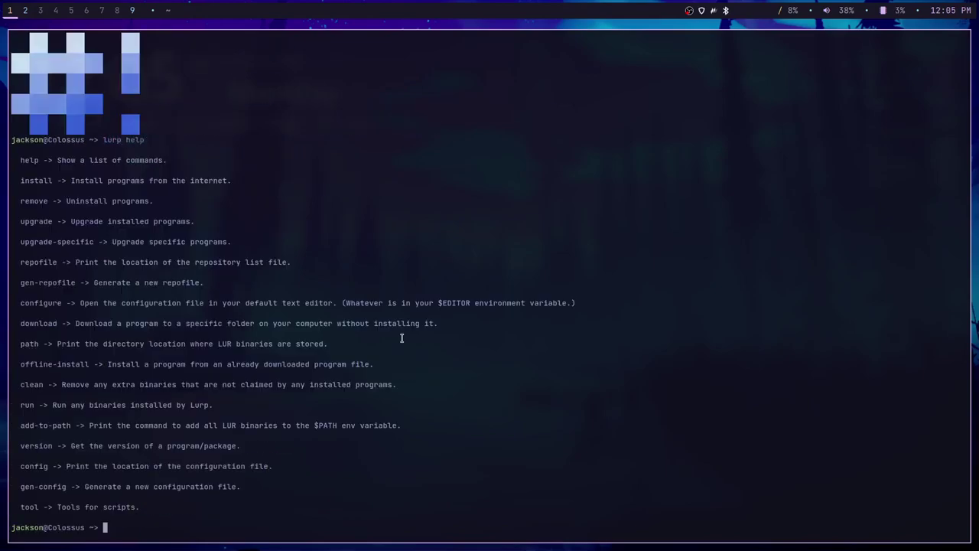
triple_click(40, 305)
click(196, 303)
drag(28, 322, 441, 324)
click(463, 357)
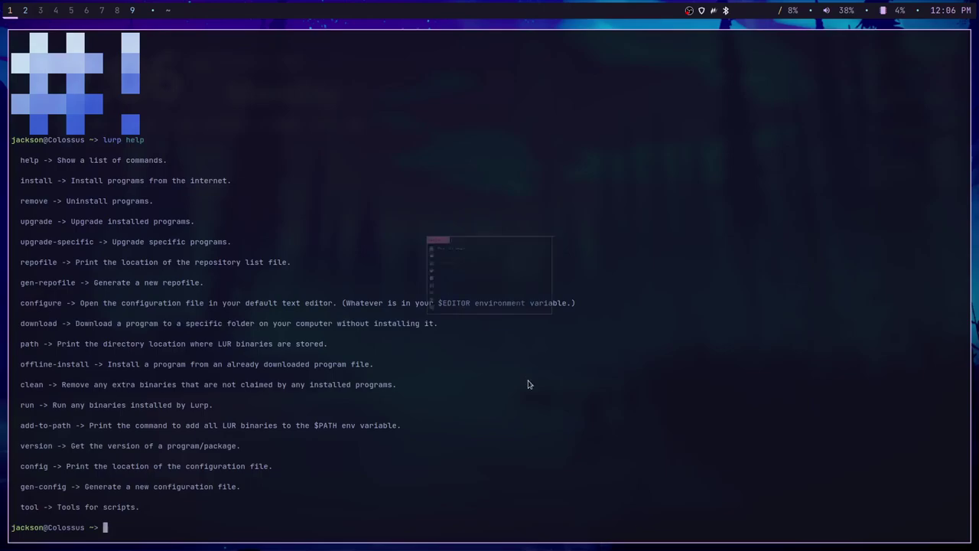
Open the Thunar file manager at the Downloads folder and permanently delete everything in it.
key(super+d)
text(thun)
key(Return)
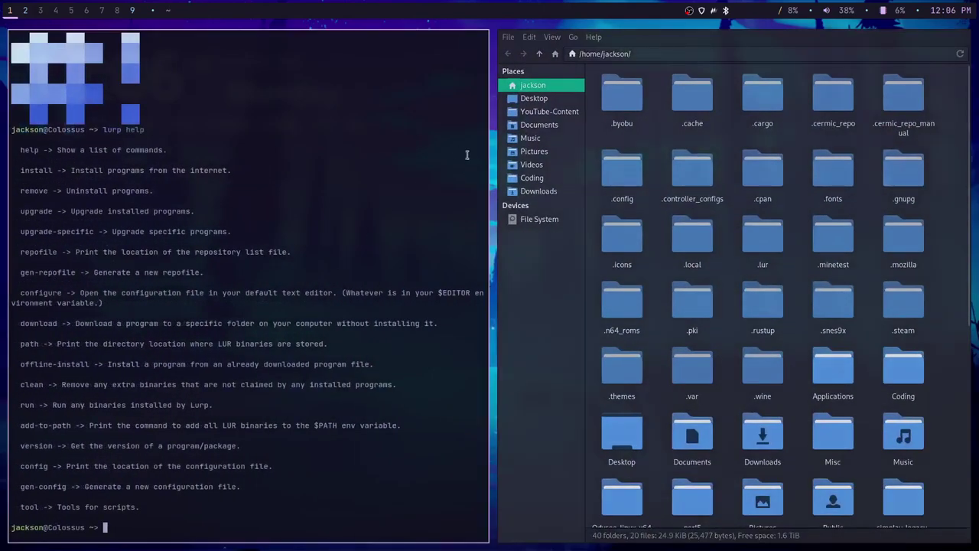
click(551, 194)
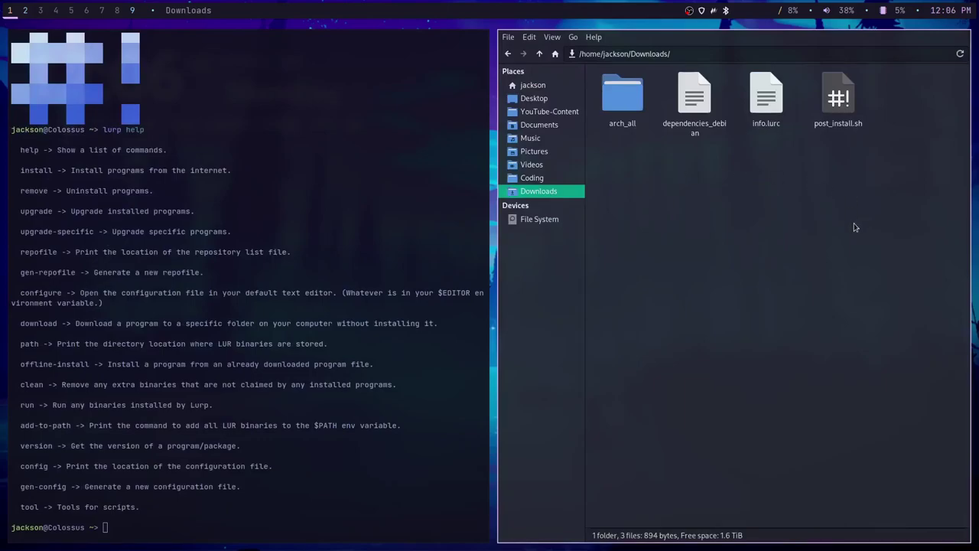
key(ctrl+a)
key(shift+Delete)
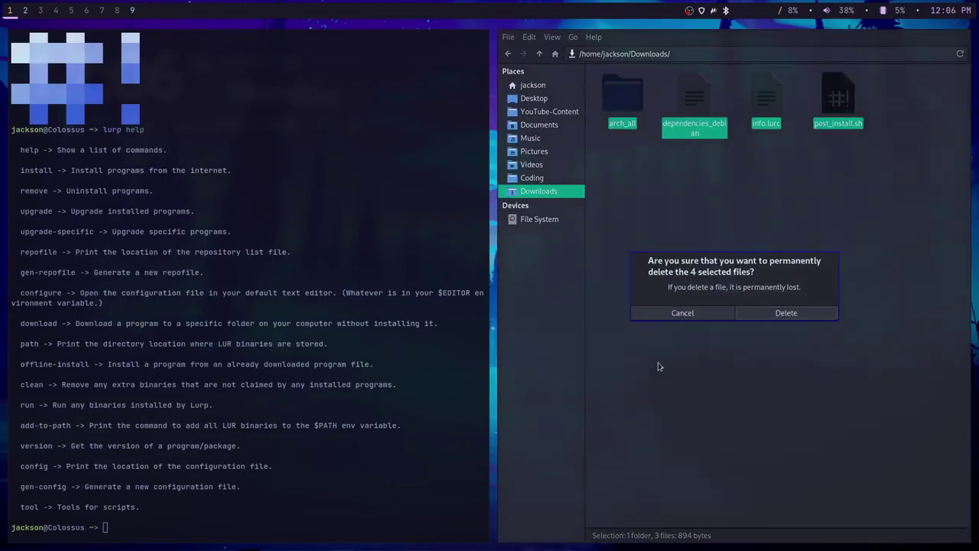
click(765, 313)
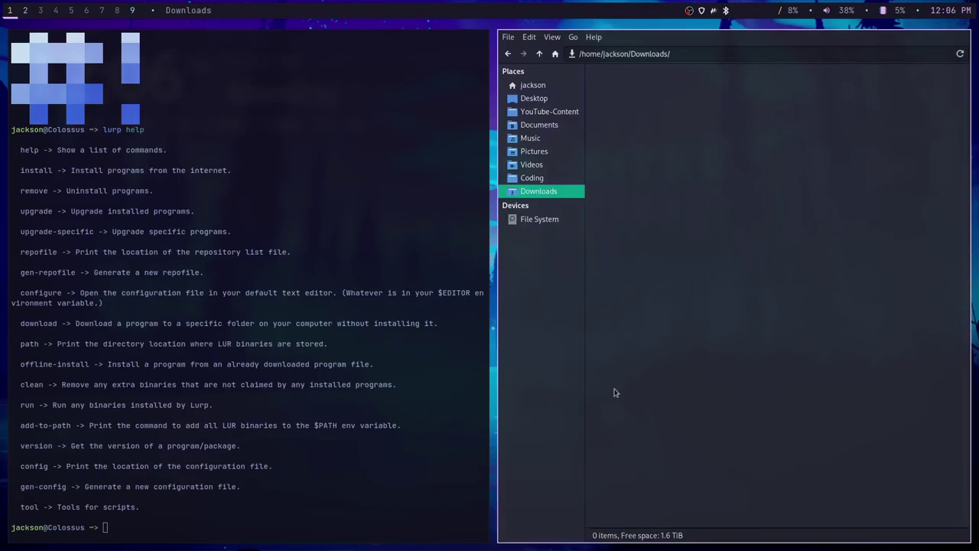
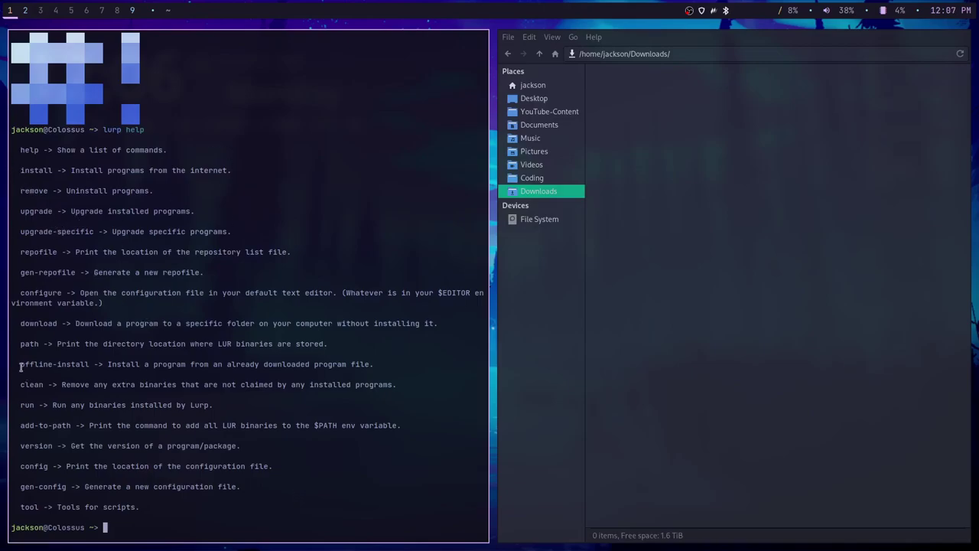
Highlight offline-install in the help list, and download the asciiquarium package into Downloads/ with lurp download without installing it.
drag(16, 364, 89, 365)
click(89, 364)
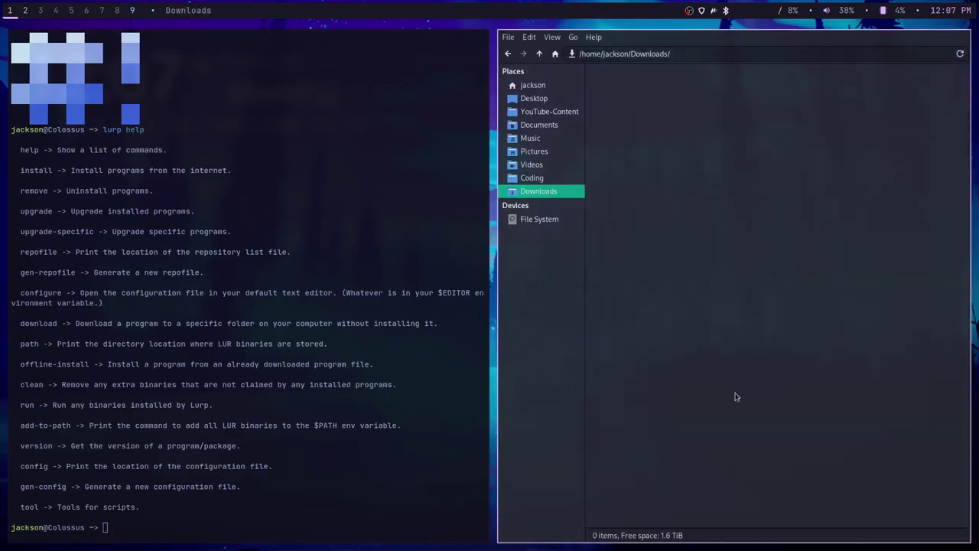
text(lurp down)
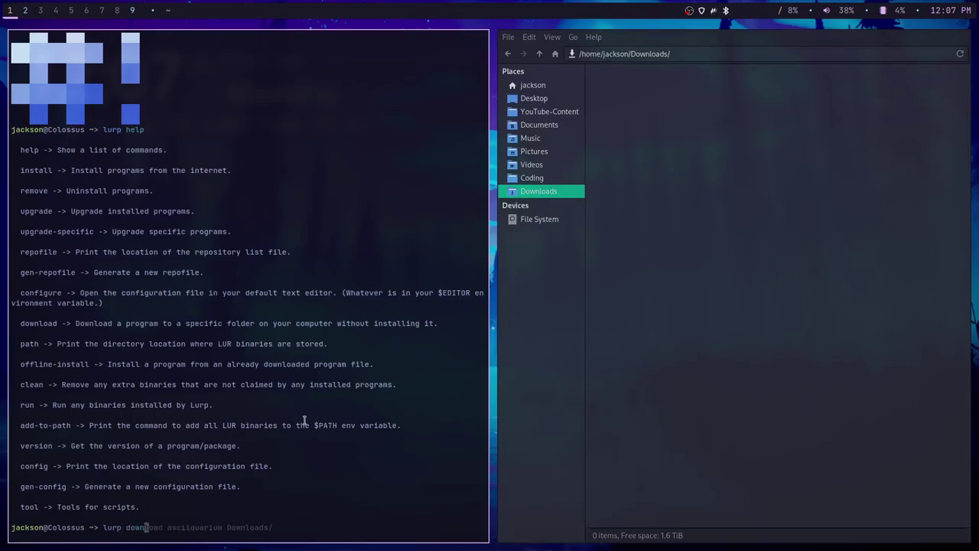
key(Right)
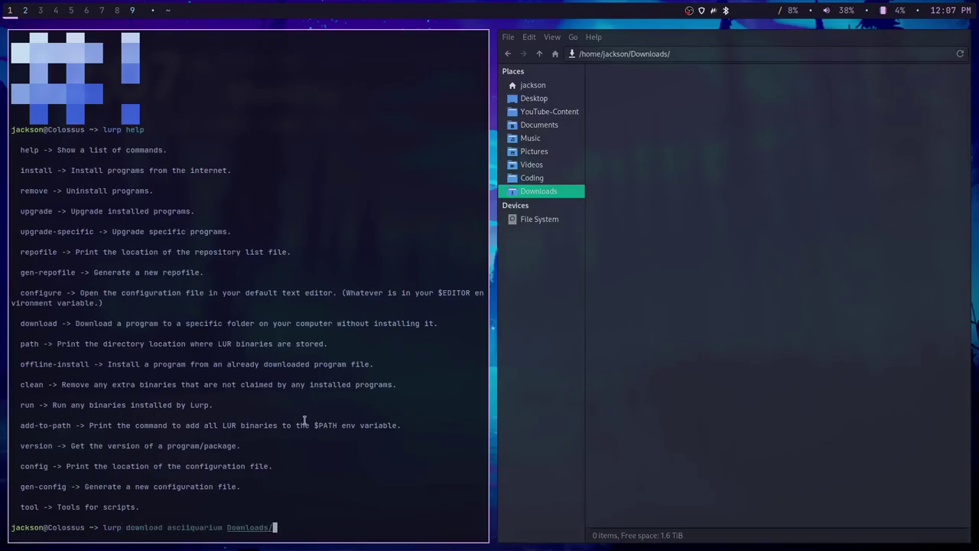
key(Return)
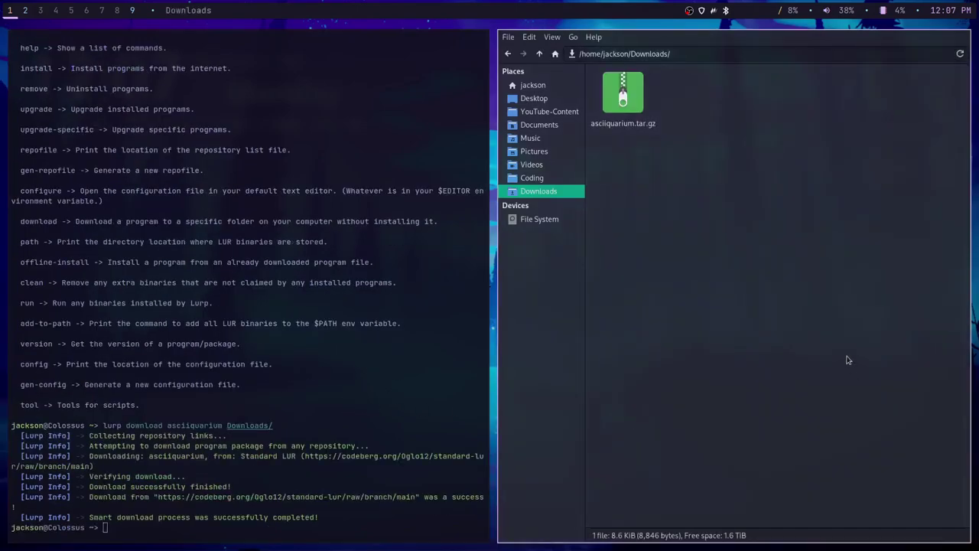
click(630, 102)
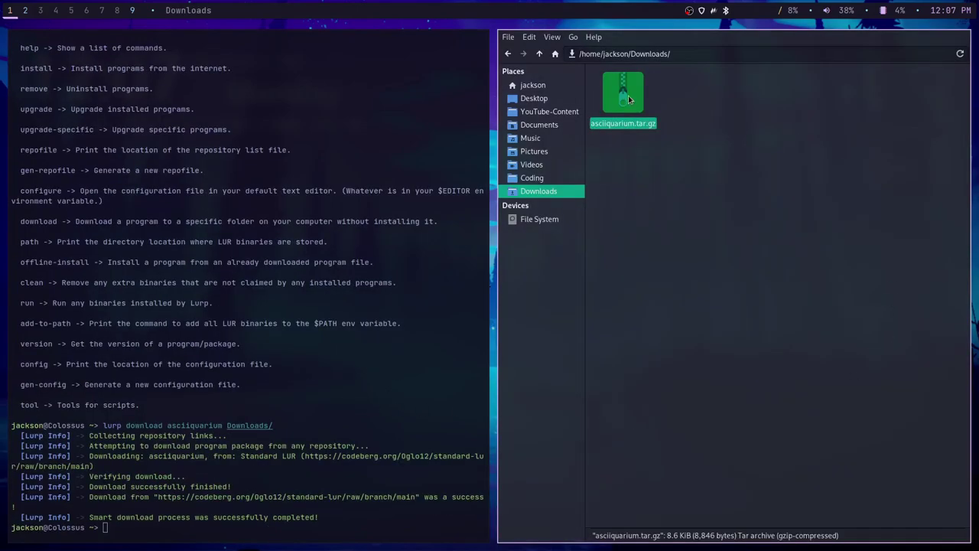
click(672, 247)
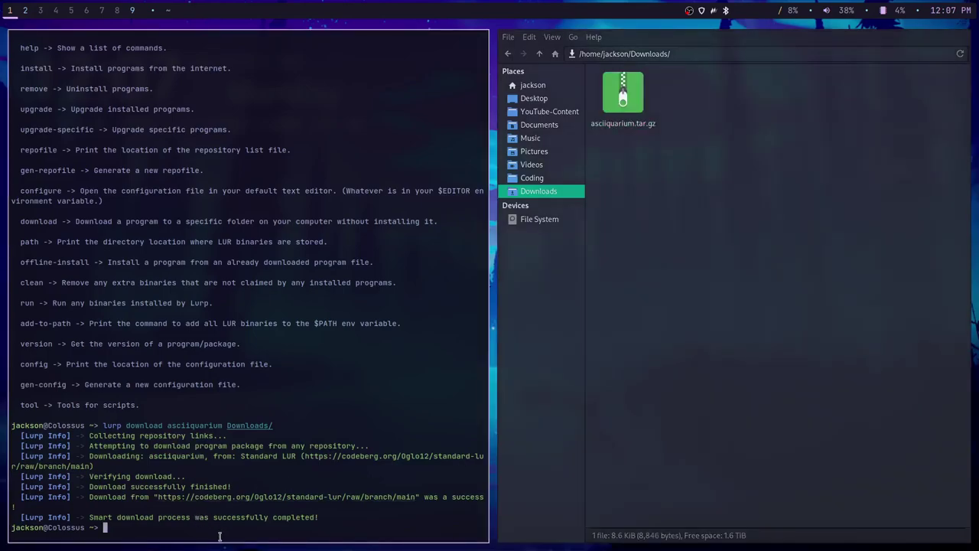
Run asciiquarium to check whether it is still installed, and quit the animation.
text(asciiquarium)
key(Return)
key(q)
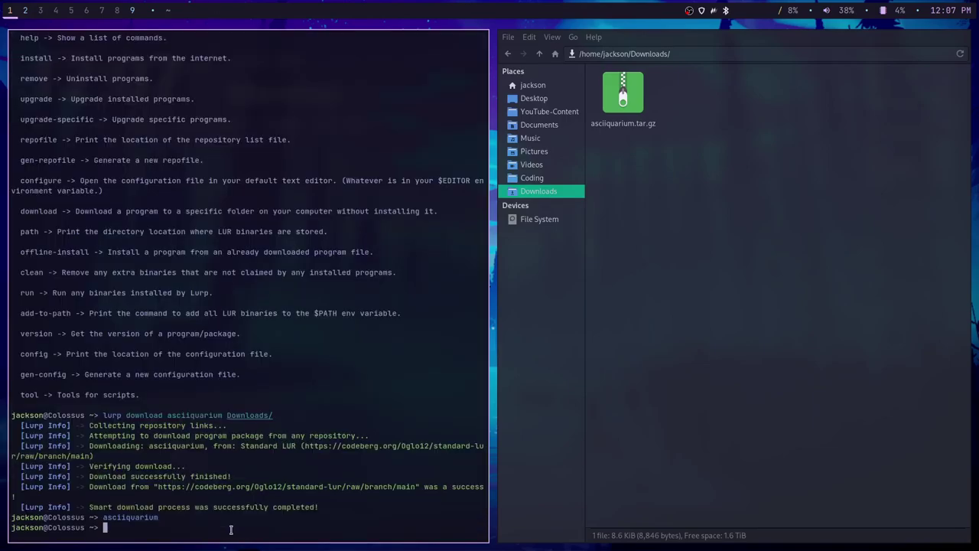
key(Return)
key(Return)
key(Return)
Uninstall the package with lurp remove asciiquarium and clear the terminal.
text(lurp remove asciiquarium)
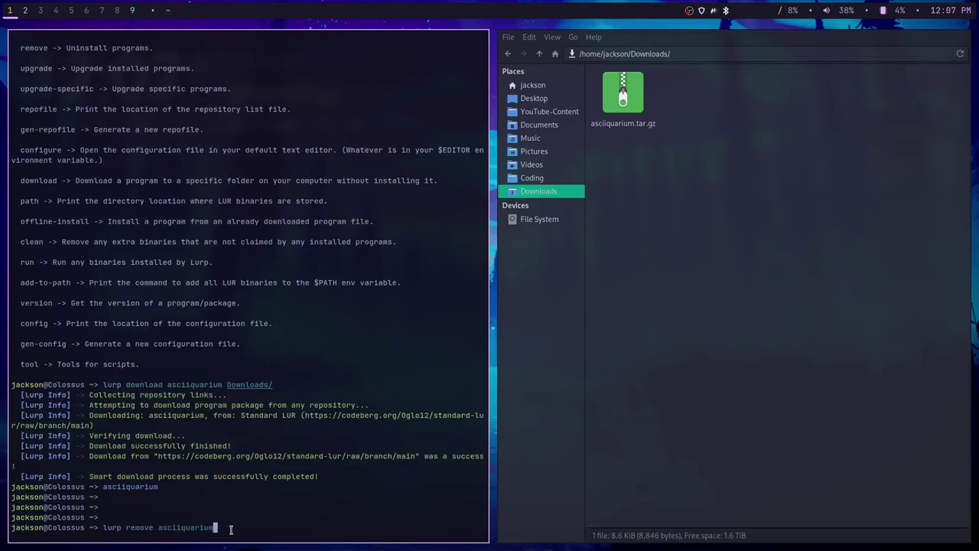
key(Return)
key(Return)
key(Return)
key(Return)
key(ctrl+l)
Run the asciiquarium command again to verify that the package has been removed.
text(asciiq)
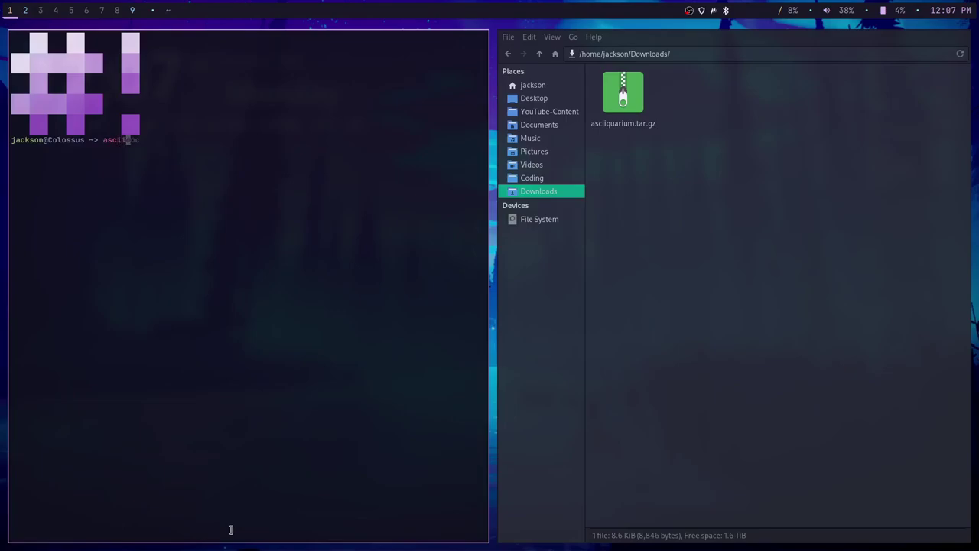
key(BackSpace)
key(BackSpace)
key(BackSpace)
key(BackSpace)
key(BackSpace)
key(BackSpace)
text(asciiquarium)
key(Return)
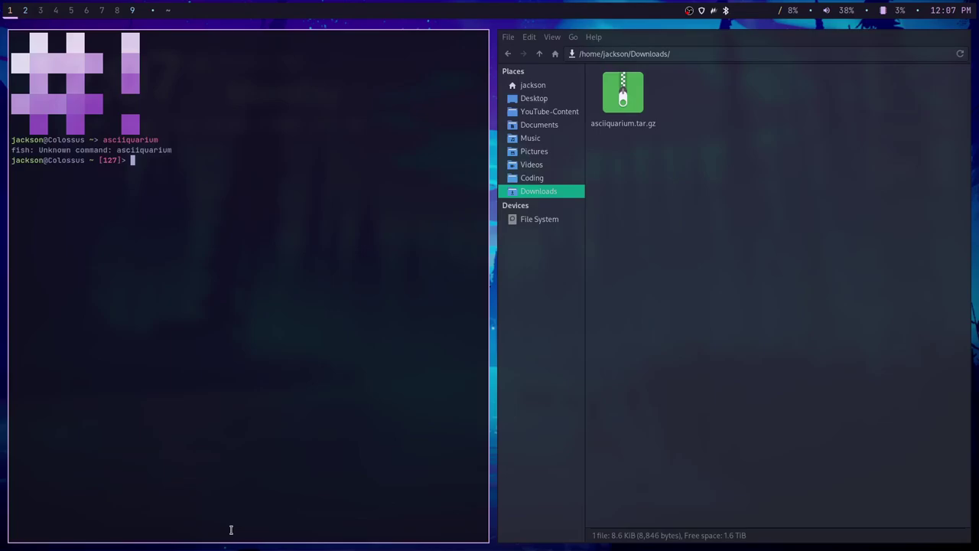
Install asciiquarium from ~/Downloads/asciiquarium.tar.gz with lurp offline-install, and quit the cpan shell to finish the installation.
text(lurp offline-install)
key(BackSpace)
text(~/Down)
key(Tab)
text(a)
key(Tab)
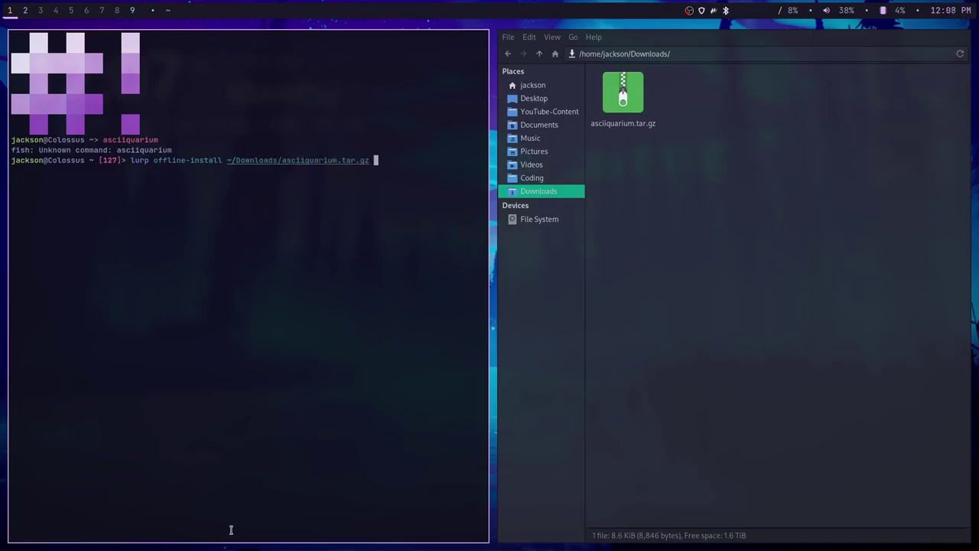
key(Return)
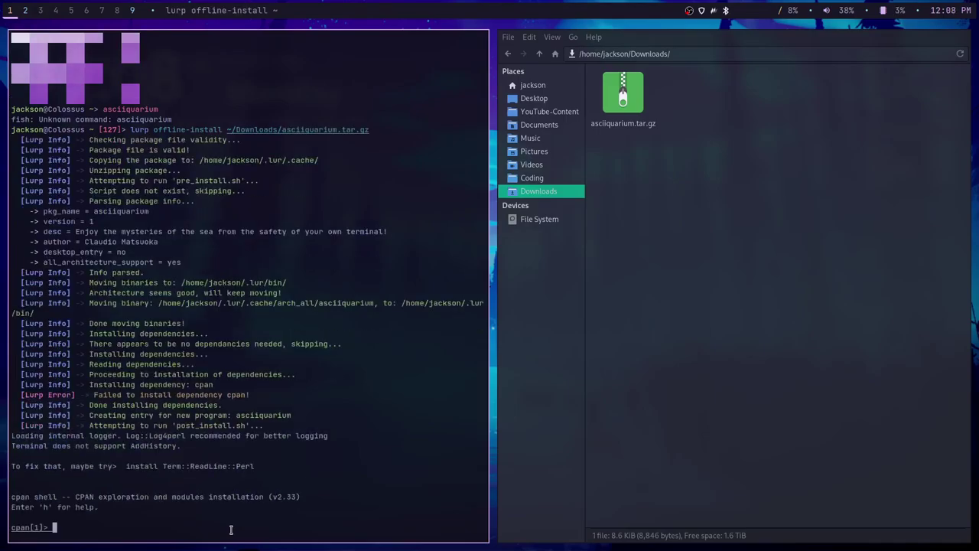
text(quit)
key(Return)
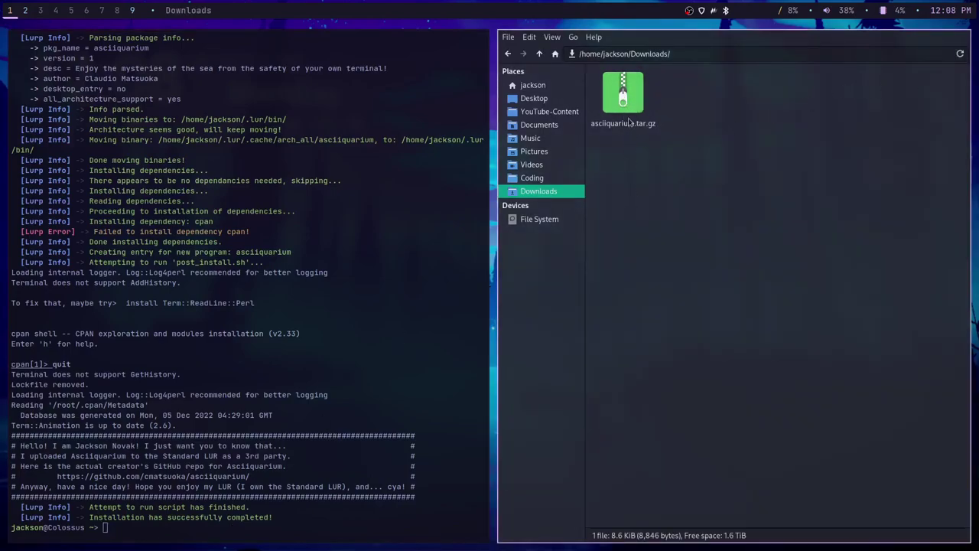
Permanently delete asciiquarium.tar.gz from the Downloads folder and close the file manager.
drag(618, 94, 681, 153)
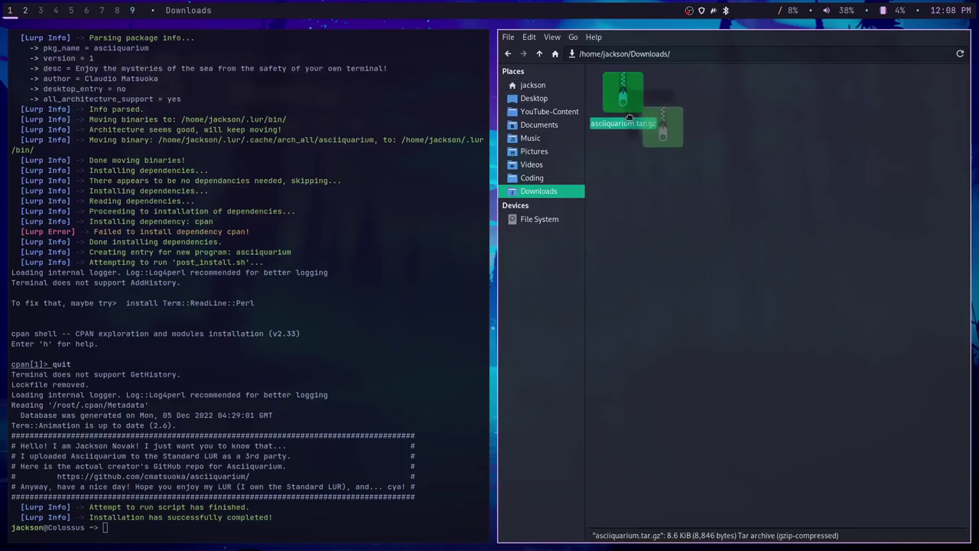
drag(631, 99, 698, 204)
click(678, 210)
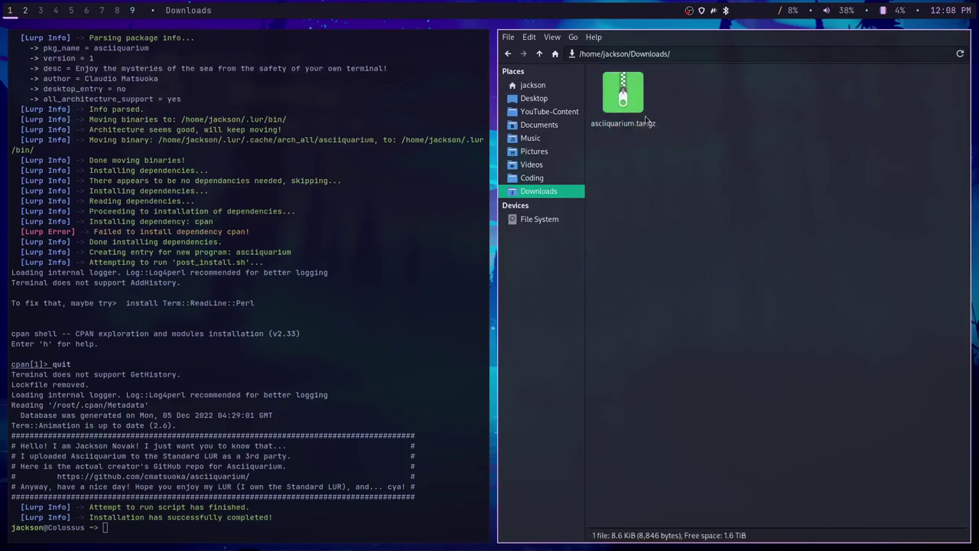
drag(629, 93, 646, 107)
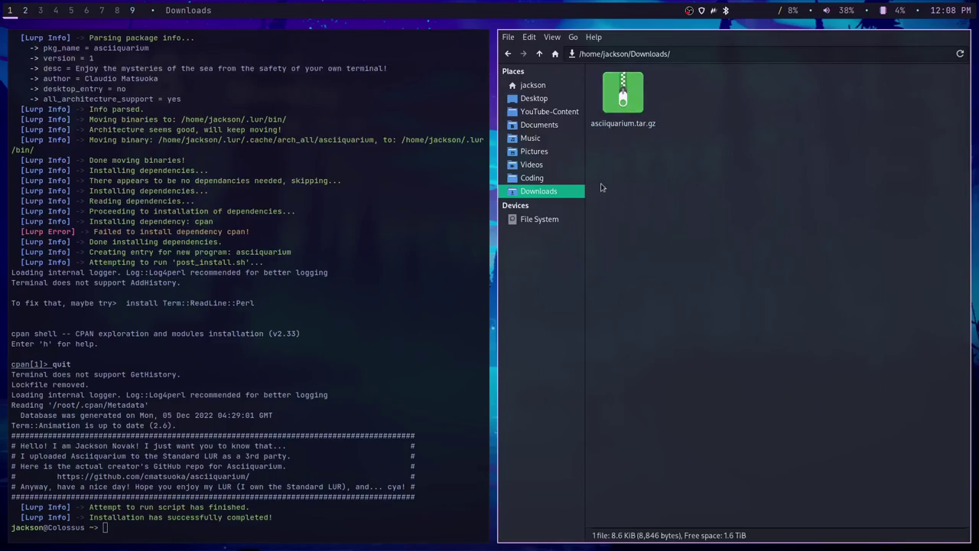
click(626, 94)
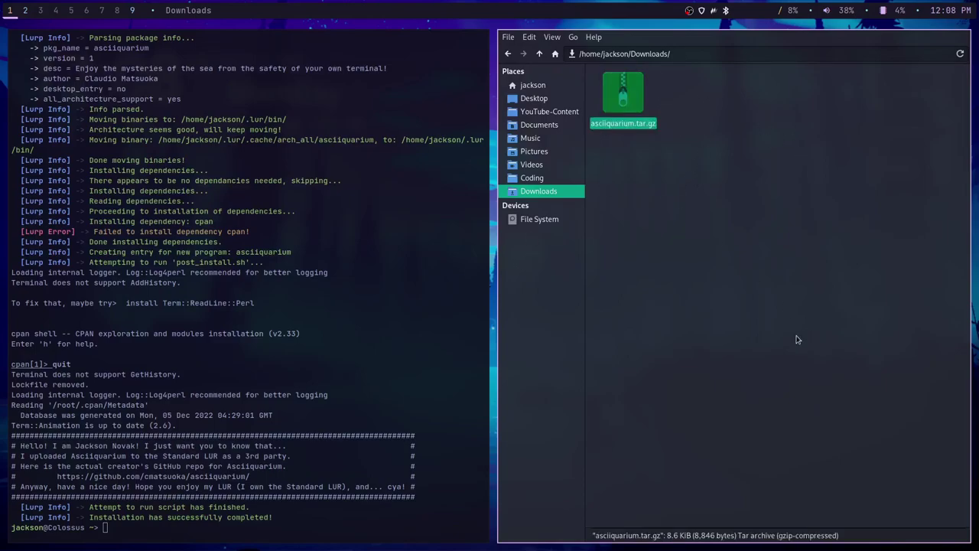
key(shift+Delete)
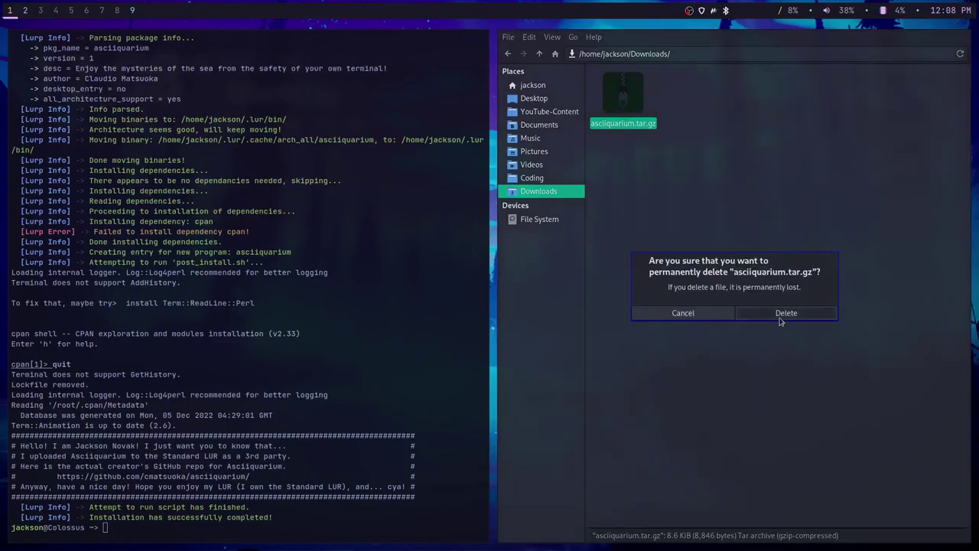
click(779, 315)
key(super+q)
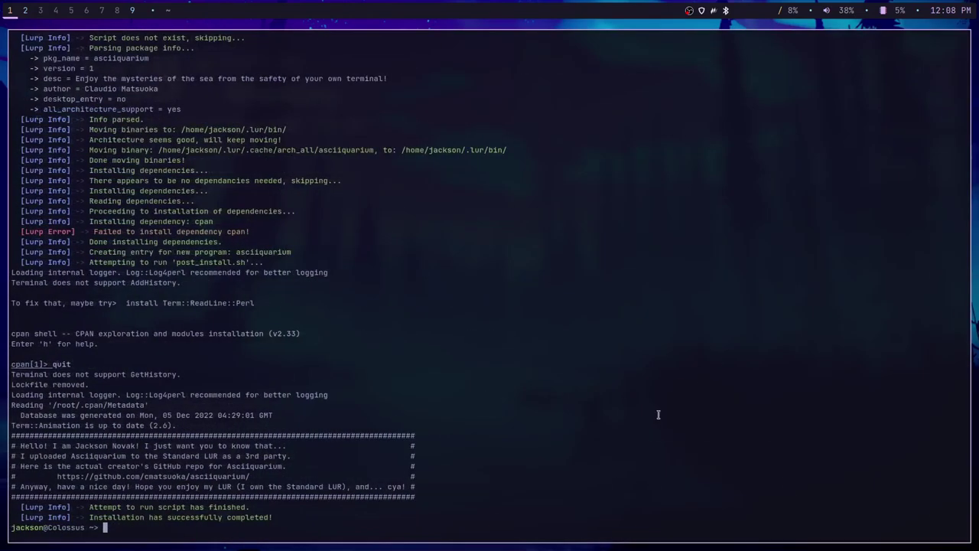
Run asciiquarium to check the offline installation, quit the animation and clear the terminal.
text(asciiquarium)
key(Return)
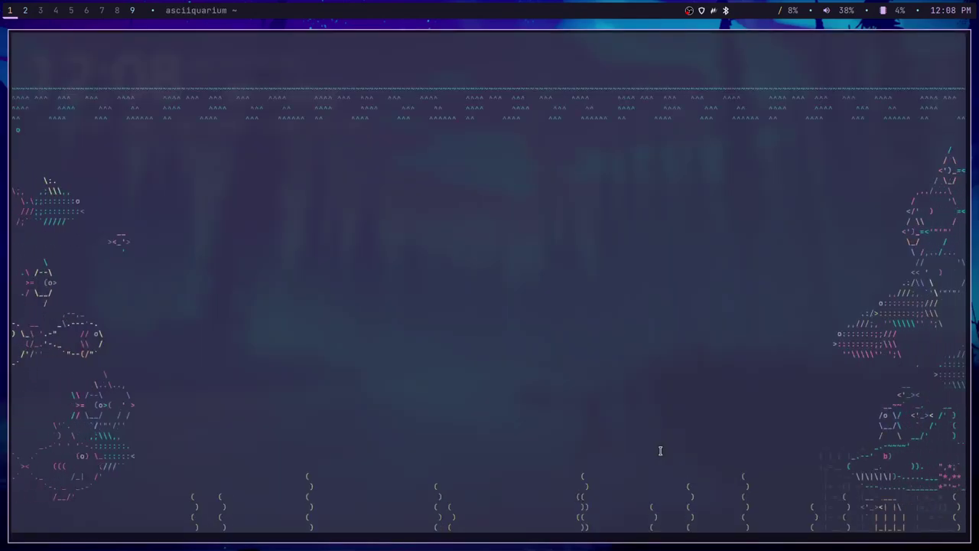
key(q)
key(Return)
key(Return)
key(Return)
text(clear)
key(Return)
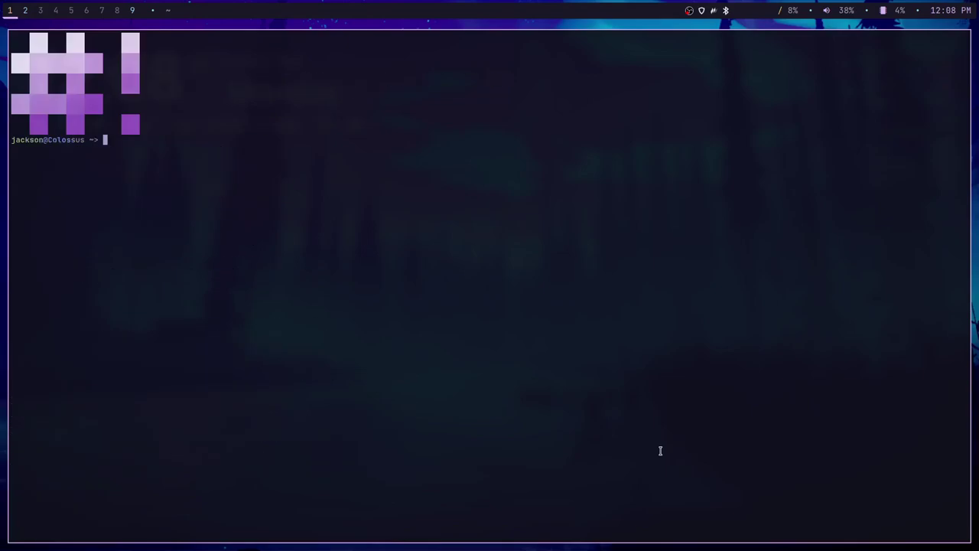
Uninstall the offline-installed package with lurp remove asciiquarium and clear the terminal.
text(lurp remove asciiquarium)
key(Return)
key(Return)
key(Return)
key(Return)
text(cl)
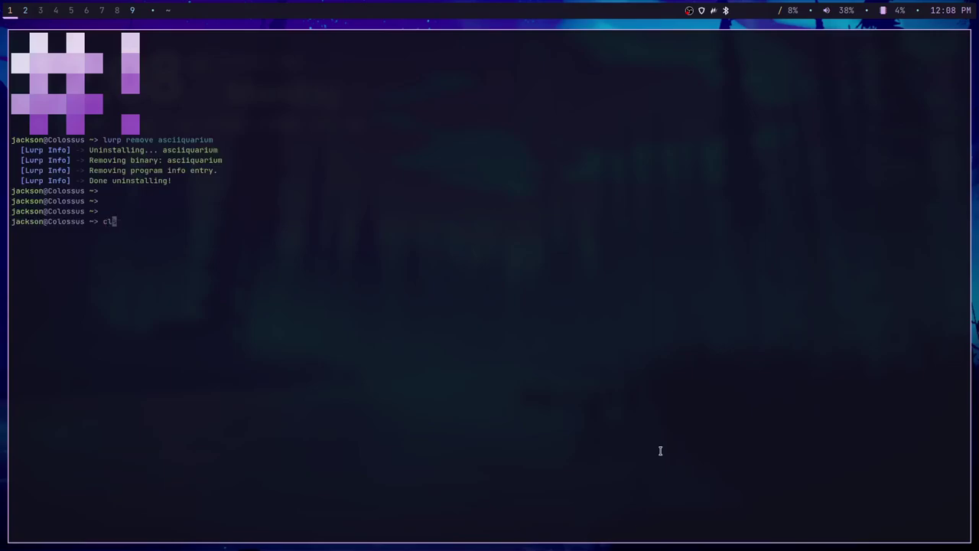
text(ear)
key(Return)
List the available commands with lurp help, and print the directory of the LUR binaries with lurp path.
text(lurp help)
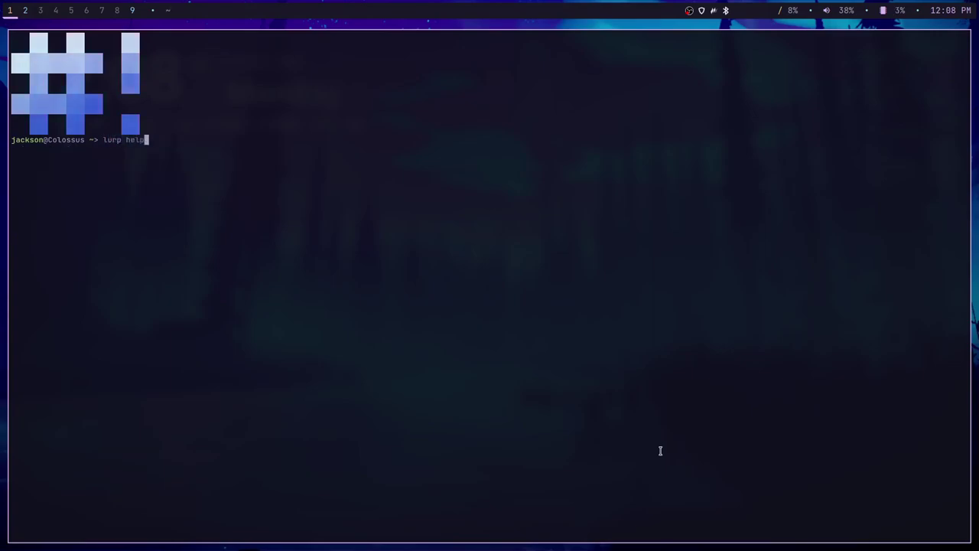
key(Return)
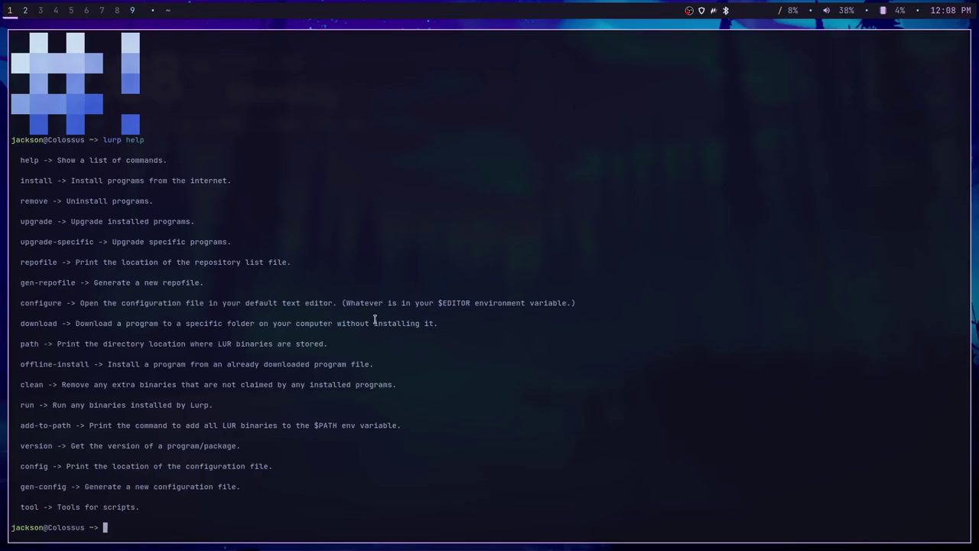
text(cle)
key(BackSpace)
key(BackSpace)
key(BackSpace)
text(lurp path)
key(Return)
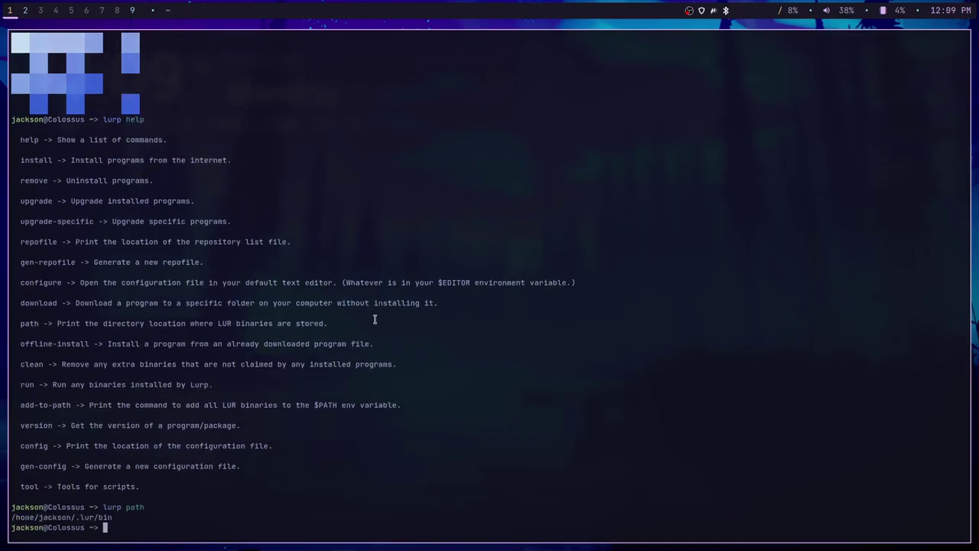
Highlight the descriptions of the clean and run commands in the help list.
triple_click(27, 343)
click(344, 341)
drag(58, 365, 349, 364)
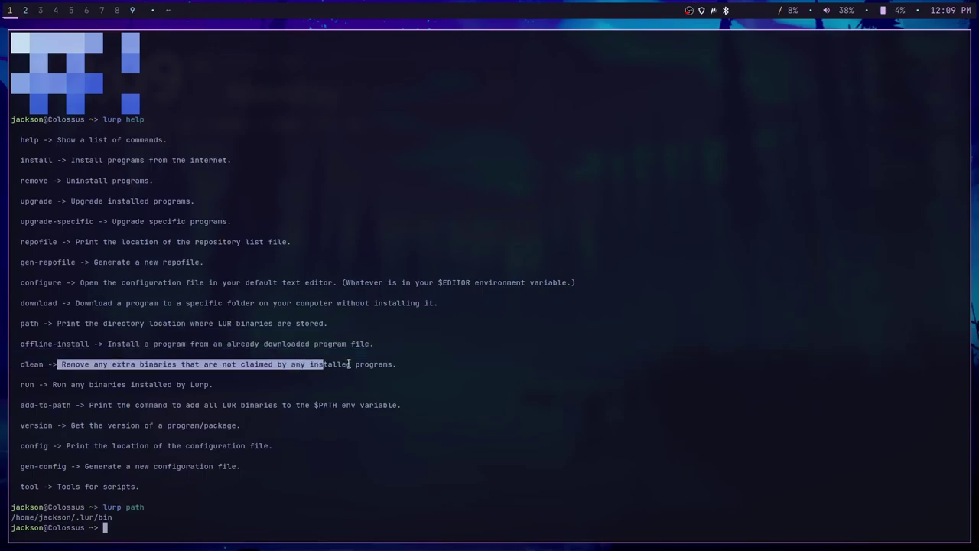
click(349, 365)
drag(34, 388, 196, 386)
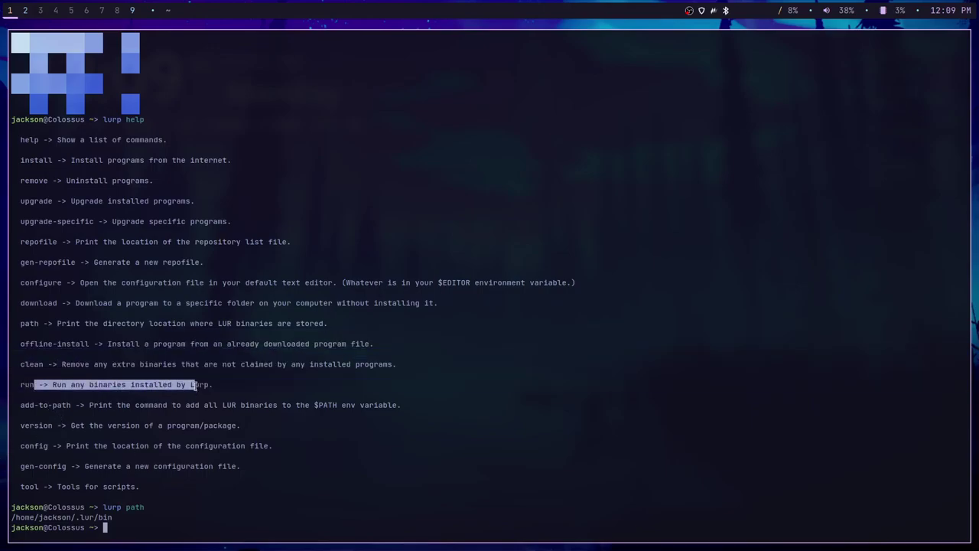
click(183, 384)
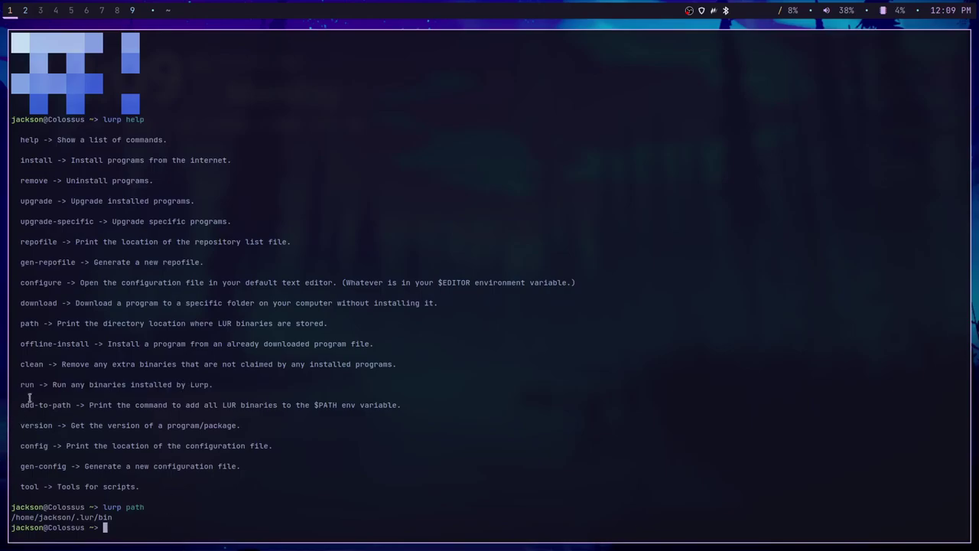
drag(28, 386, 193, 385)
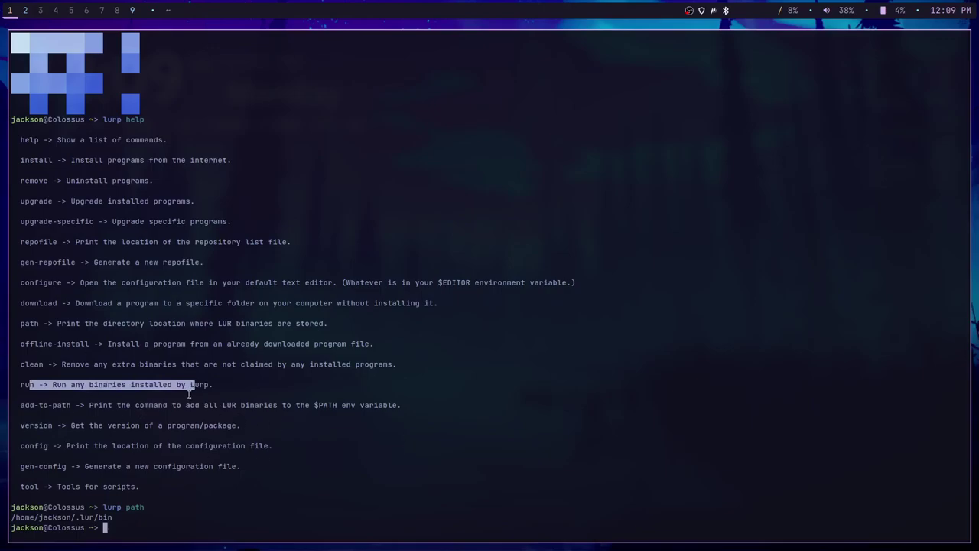
click(471, 482)
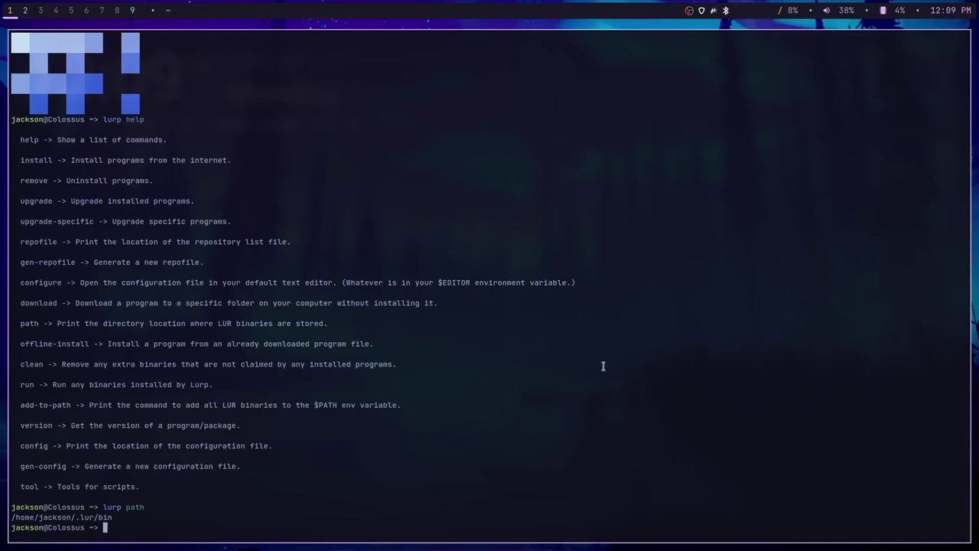
Print the command for adding LUR binaries to PATH with lurp add-to-path, and highlight the printed export line.
text(lurp c)
key(BackSpace)
key(BackSpace)
key(BackSpace)
key(BackSpace)
key(BackSpace)
key(BackSpace)
text(lurp)
text(add-to-path)
key(Return)
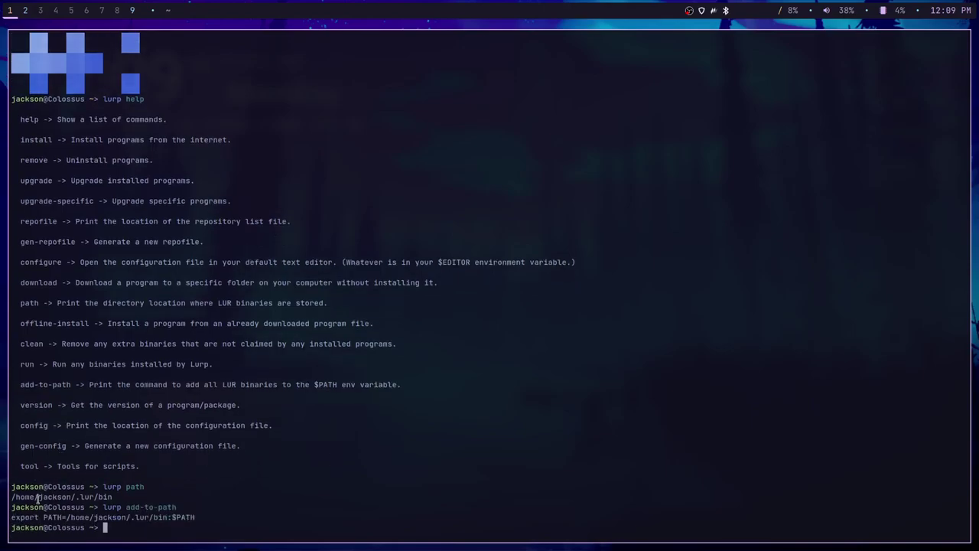
mouse_move(11, 516)
mouse_down()
mouse_move(193, 518)
mouse_move(190, 528)
mouse_move(191, 517)
mouse_move(30, 528)
mouse_move(20, 518)
mouse_up()
click(193, 517)
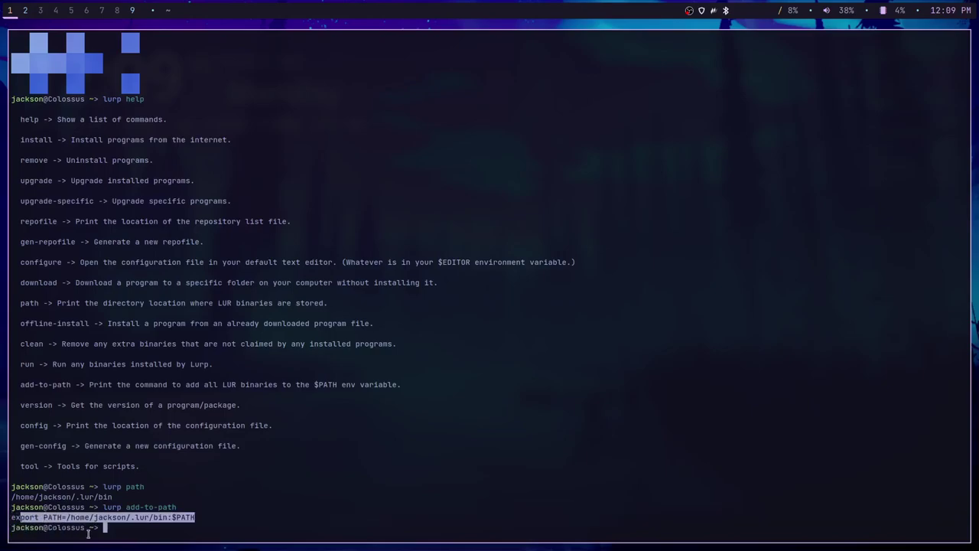
click(141, 530)
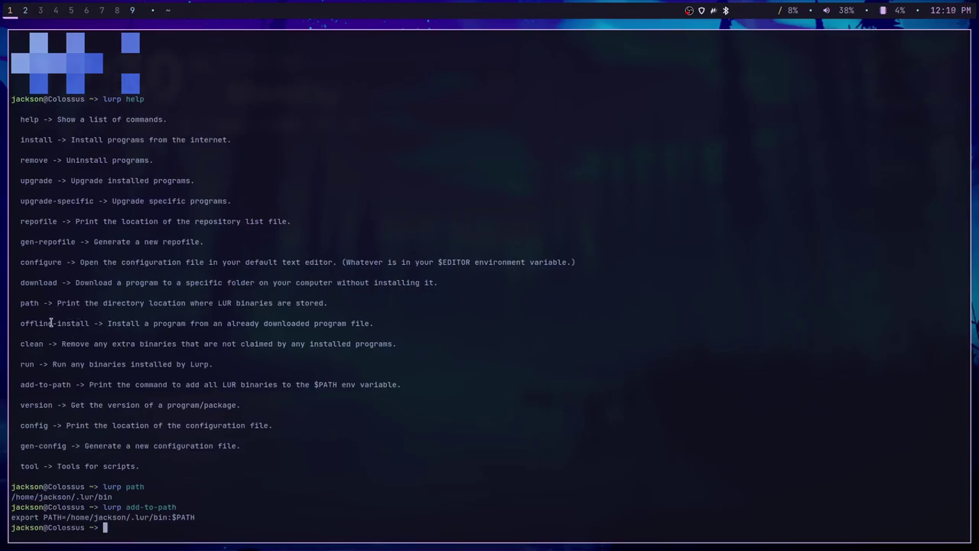
Point out the version entry in the help list, and install the package online with lurp install asciiquarium, quitting the cpan shell.
drag(321, 467, 320, 477)
click(133, 529)
drag(35, 399, 168, 407)
click(170, 410)
text(lurp)
key(BackSpace)
key(BackSpace)
key(BackSpace)
key(BackSpace)
key(BackSpace)
text(lurp install asciiquarium)
key(Return)
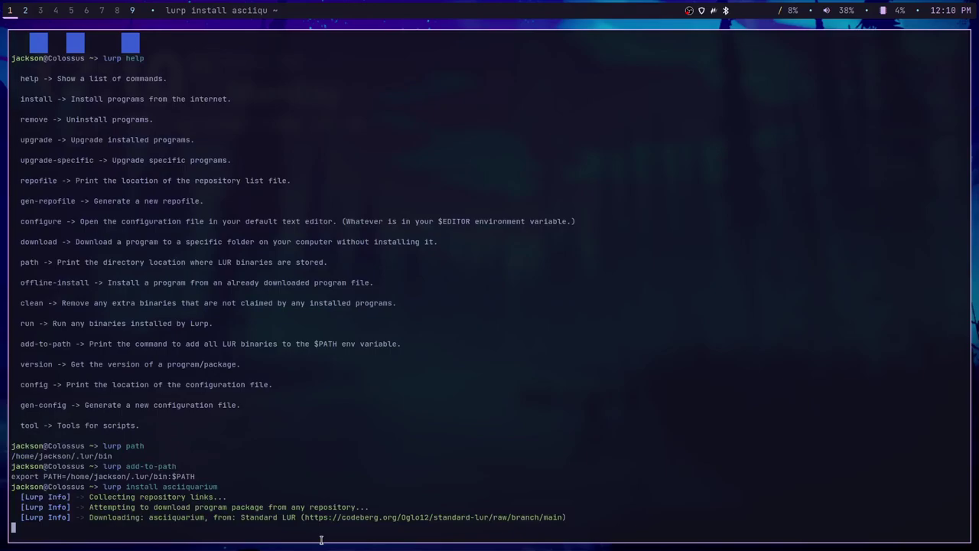
text(quit)
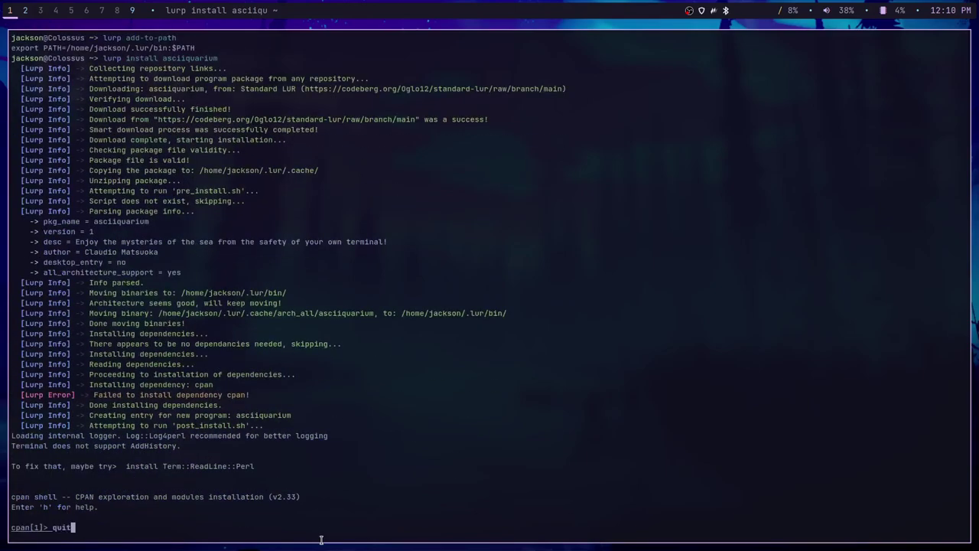
key(Return)
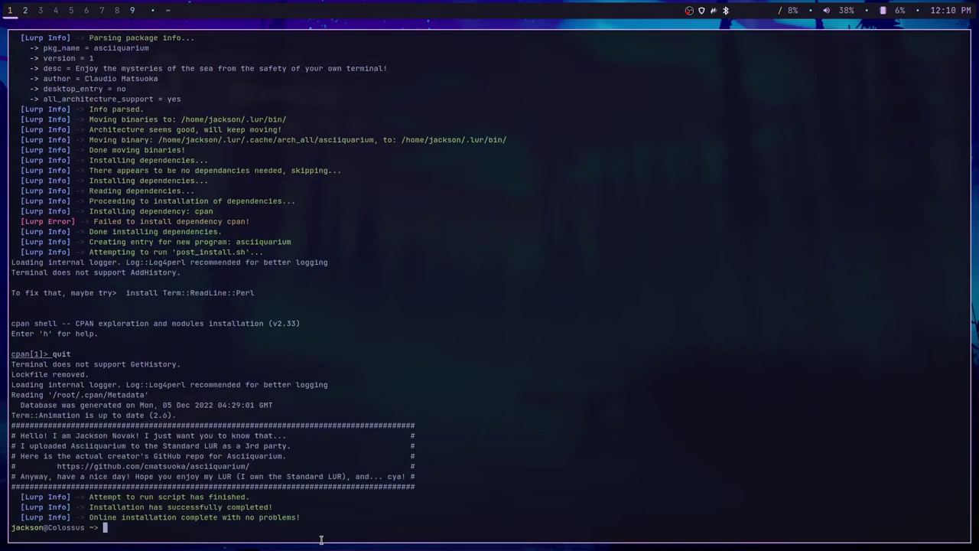
Clear the terminal, query the package's version with lurp version asciiquarium, and highlight the output.
key(ctrl+l)
text(lu)
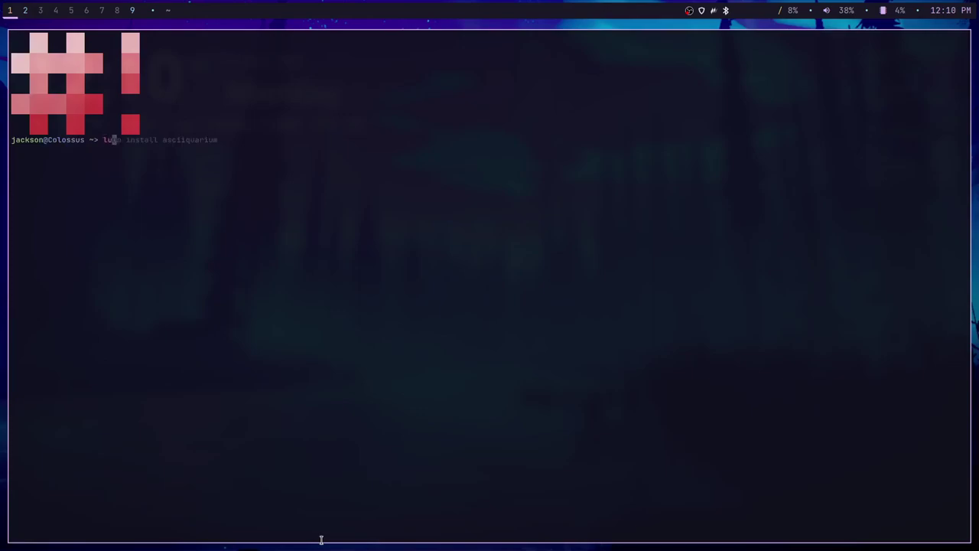
text(rp version asciiquarium)
key(Return)
triple_click(22, 150)
click(144, 165)
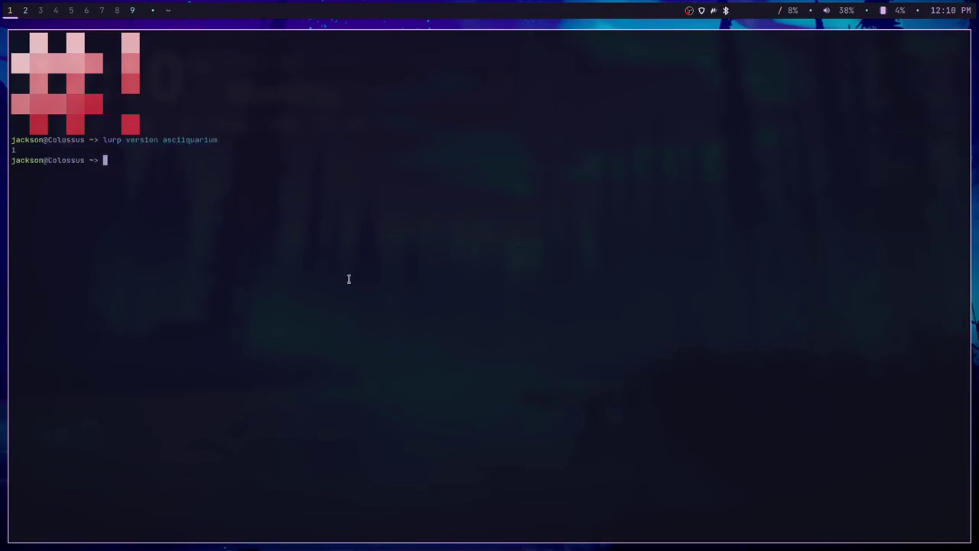
Show the command list with lurp help, and print the configuration file's location with lurp config.
text(lurp help)
key(Return)
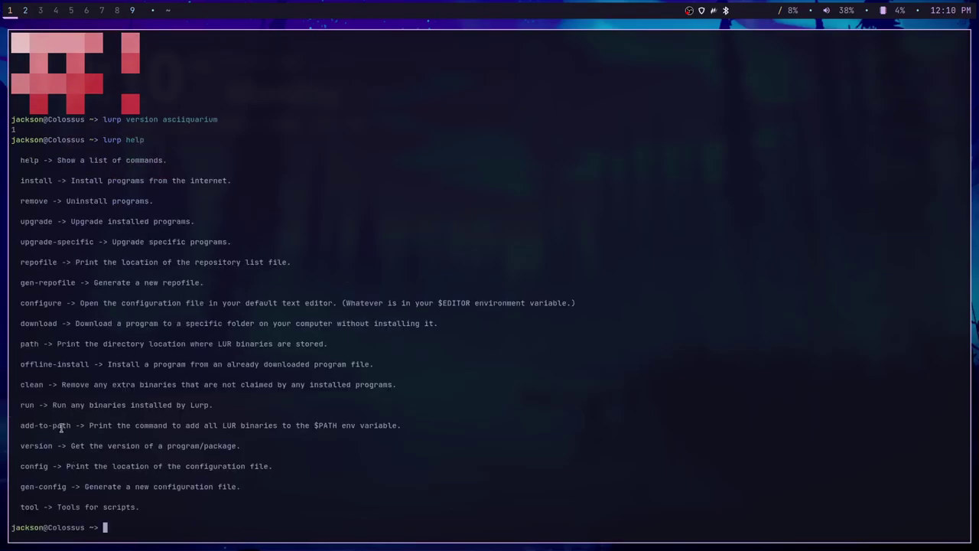
drag(27, 446, 131, 447)
drag(23, 468, 75, 458)
click(66, 467)
click(76, 457)
text(lurp config)
key(Return)
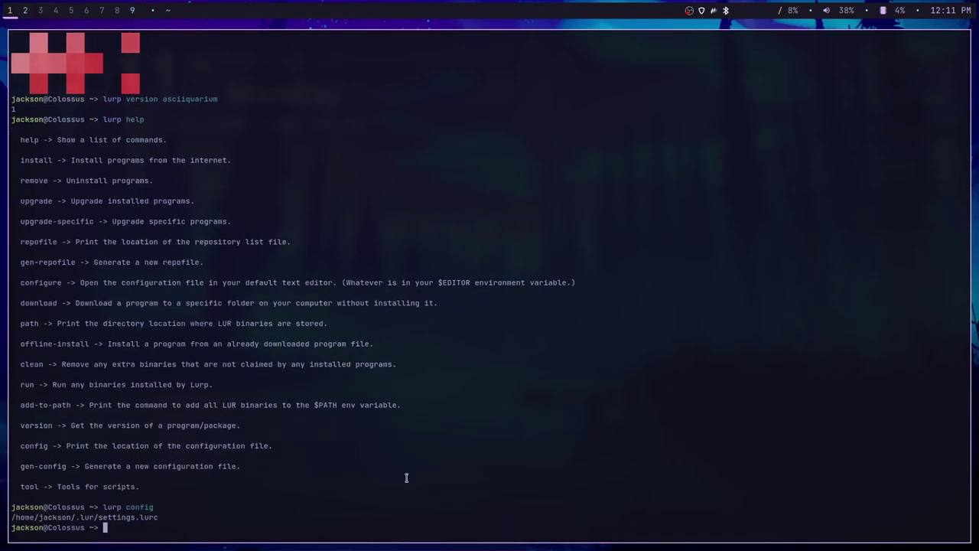
mouse_move(49, 507)
mouse_down()
mouse_move(99, 517)
mouse_move(53, 516)
mouse_up()
click(84, 517)
Start lurp gen-config, submit empty answers at the overwrite prompt, and decline with n.
text(lurp)
text(gen)
key(Right)
key(BackSpace)
key(BackSpace)
key(BackSpace)
key(BackSpace)
key(BackSpace)
key(BackSpace)
key(BackSpace)
key(BackSpace)
text(config)
key(Return)
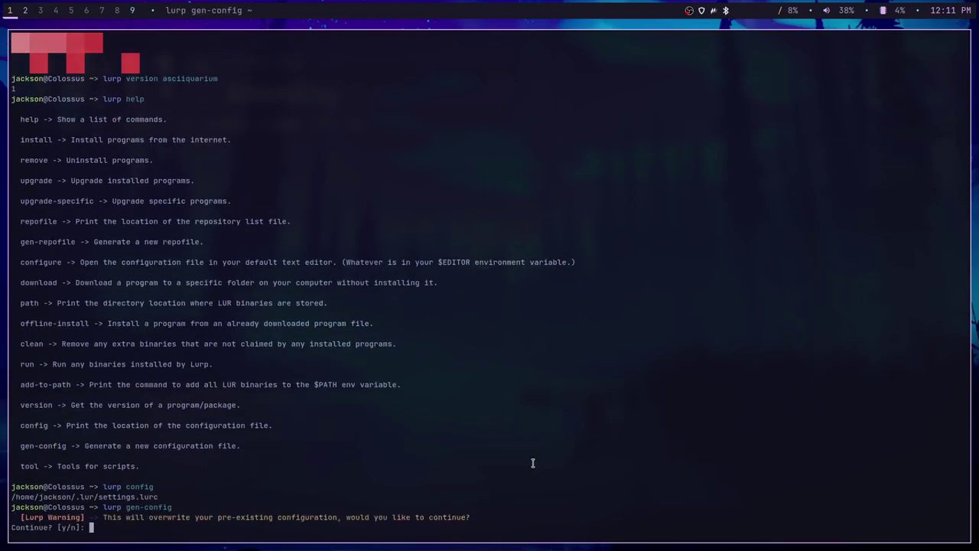
key(Return)
key(Return)
key(Return)
text(b)
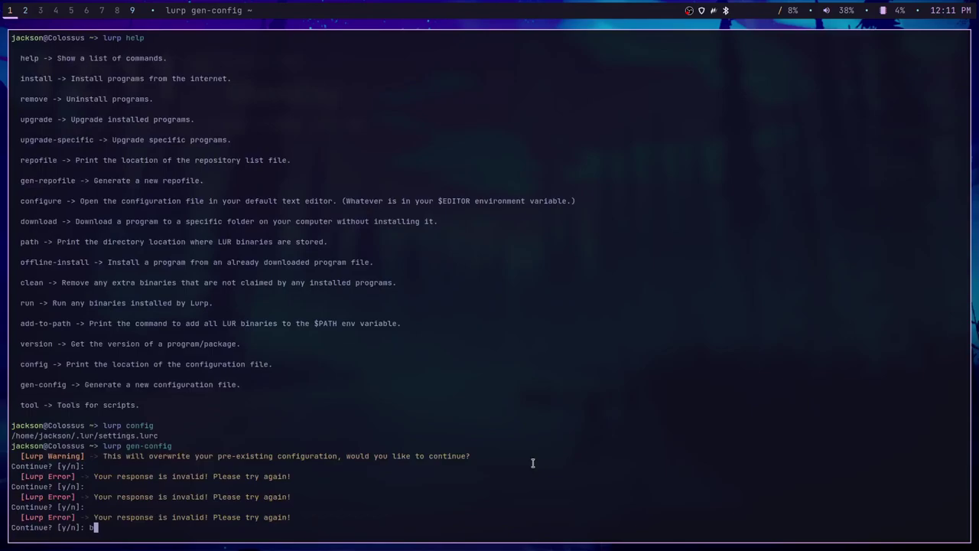
key(Return)
Generate a new configuration file with lurp gen-config, answering y to overwrite the existing one.
key(Up)
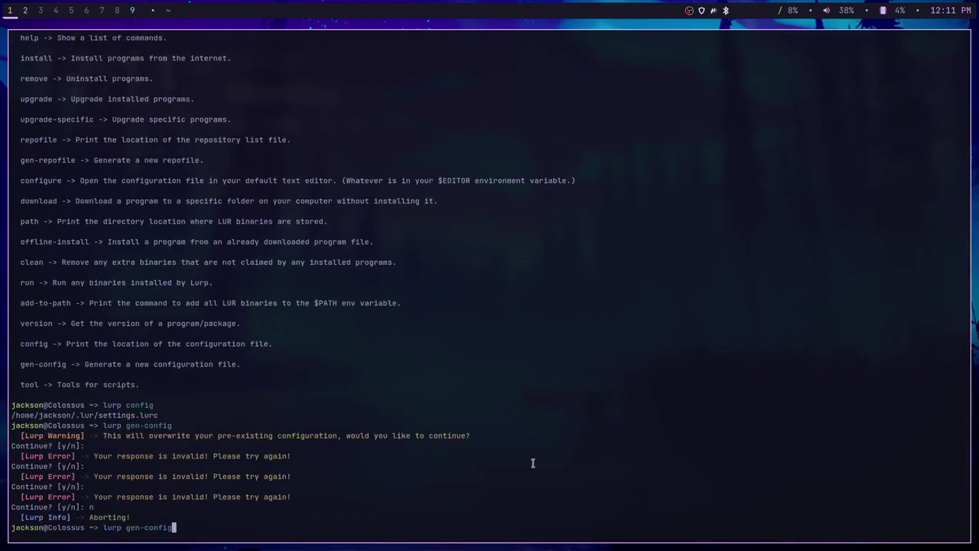
key(Return)
text(y)
key(Return)
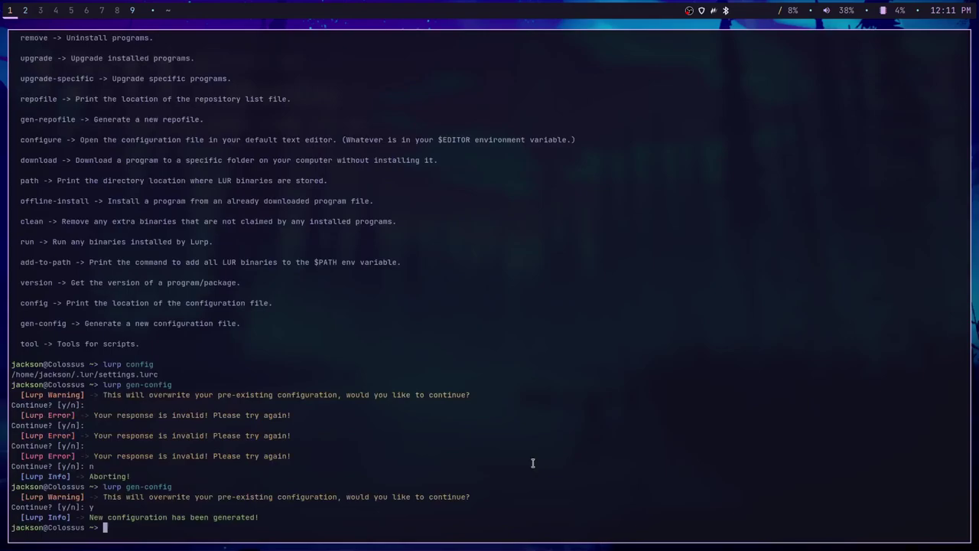
Clear the terminal and display the command list again with lurp help.
key(ctrl+l)
text(n)
key(BackSpace)
text(lurp help)
key(Return)
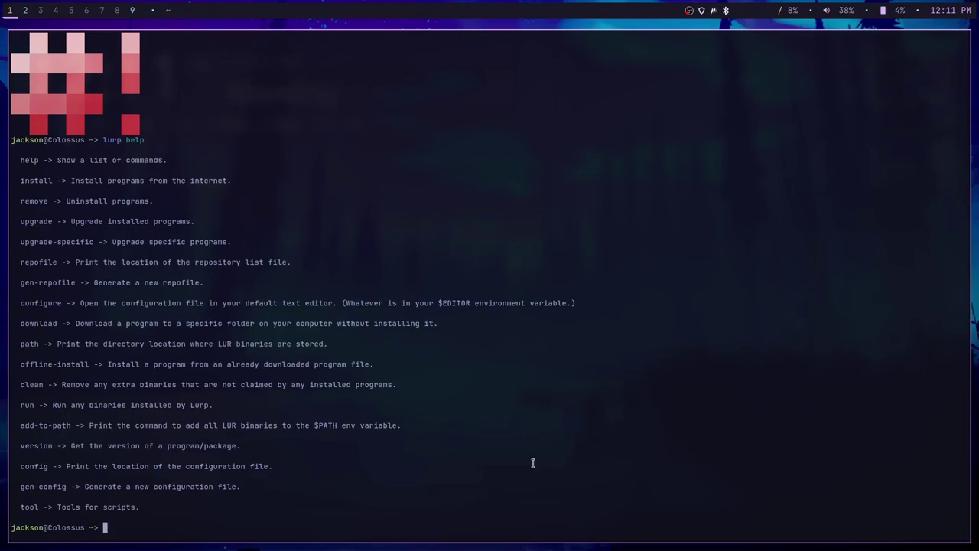
Clear the terminal and run lurp tool without a subcommand.
text(clas)
key(Return)
text(cle)
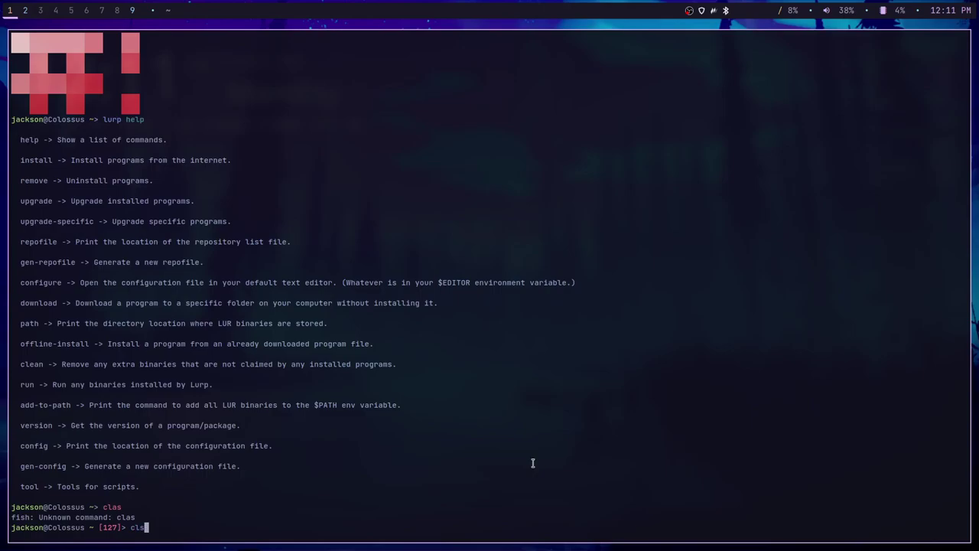
key(Return)
text(lurp tool)
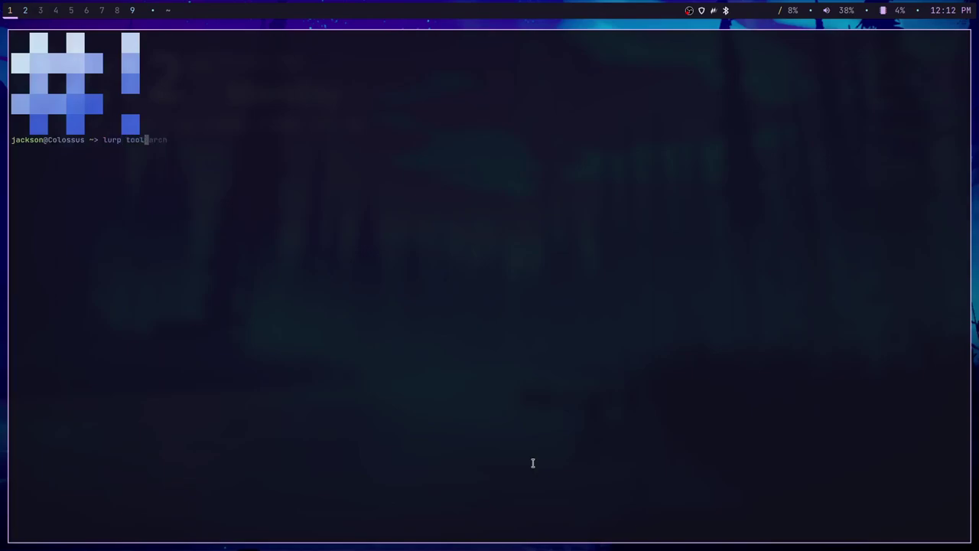
key(Return)
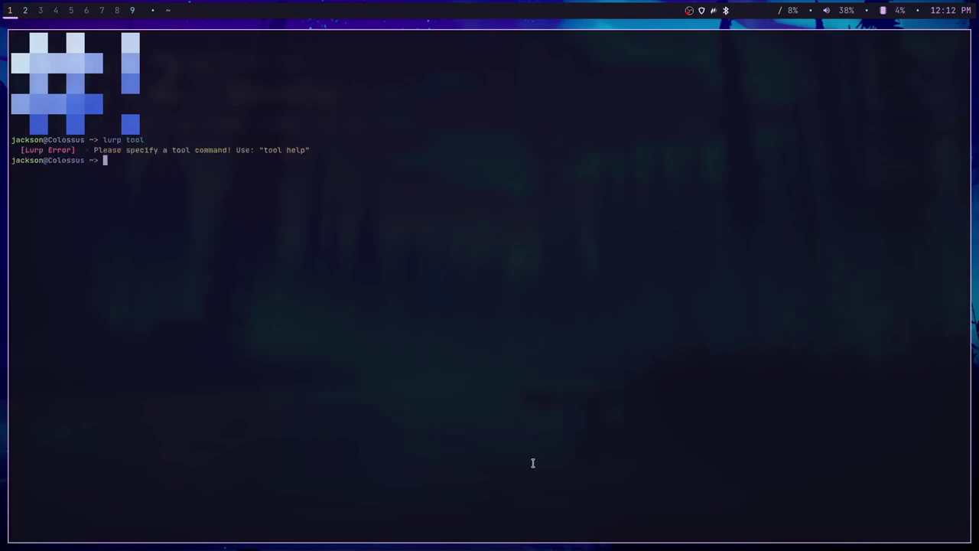
On a cleared terminal, show the descriptions of three commands with lurp help install help tool, and look over the output.
key(Up)
key(ctrl+u)
key(BackSpace)
text(lurp help)
key(Return)
key(ctrl+l)
text(lurp help)
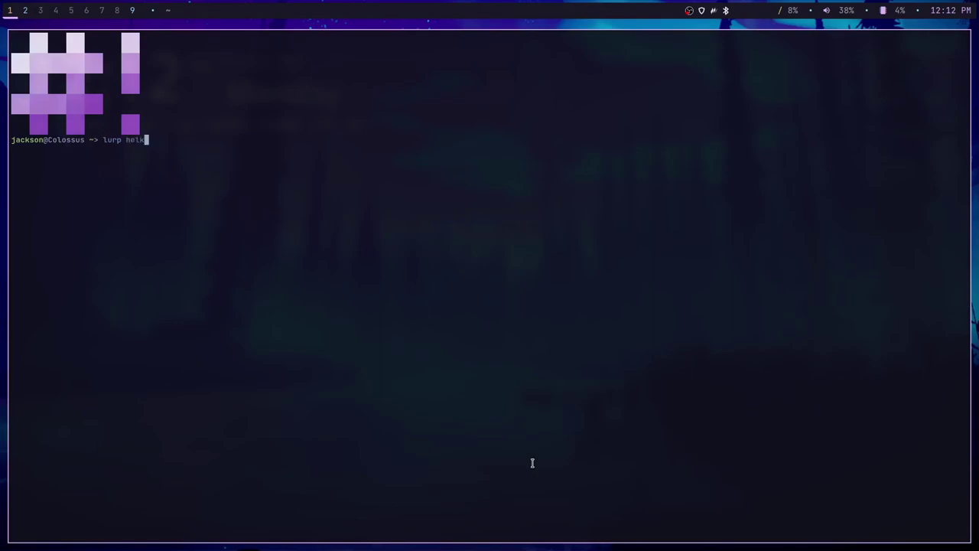
text( install help tool)
key(Return)
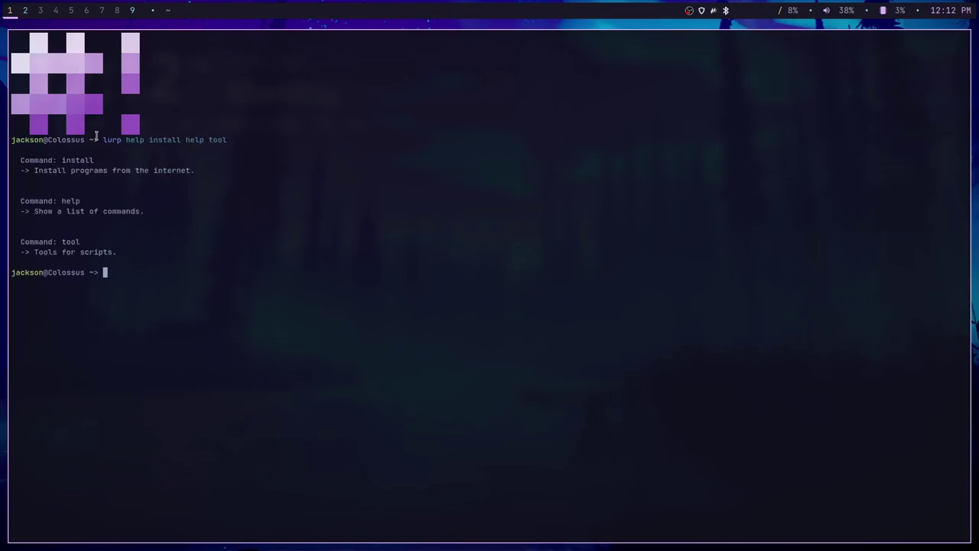
drag(127, 250, 192, 258)
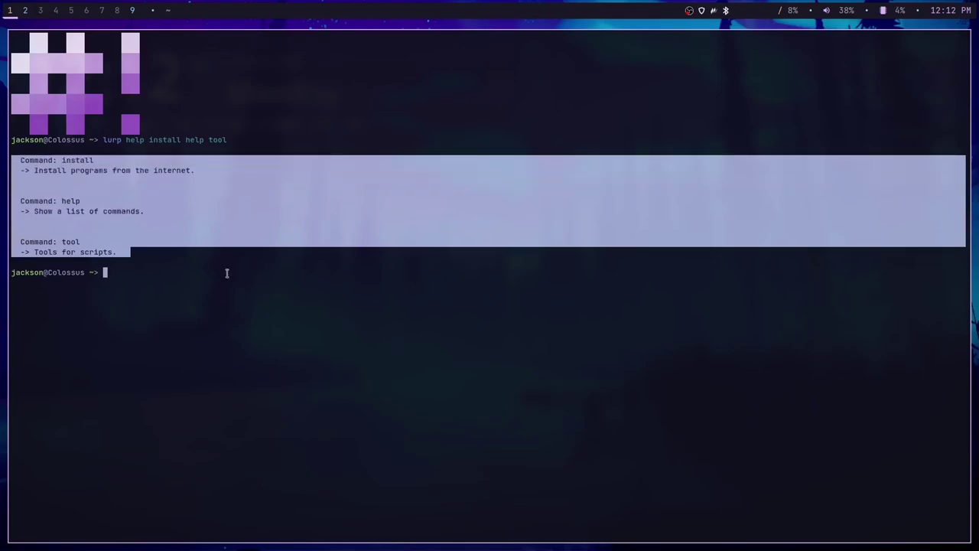
click(196, 273)
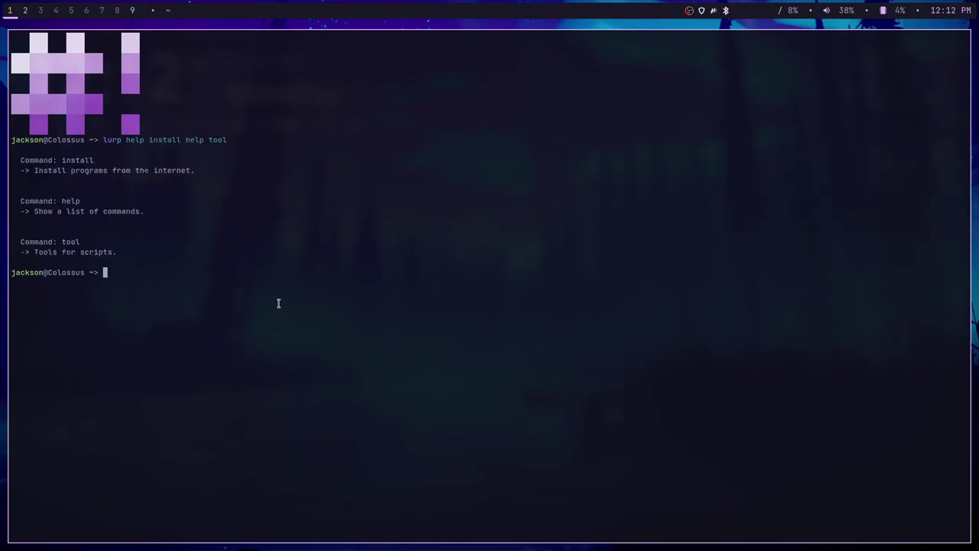
Clear the terminal, run lurp tool again, and list its subcommands with lurp tool help, highlighting the entries to examine them.
key(ctrl+l)
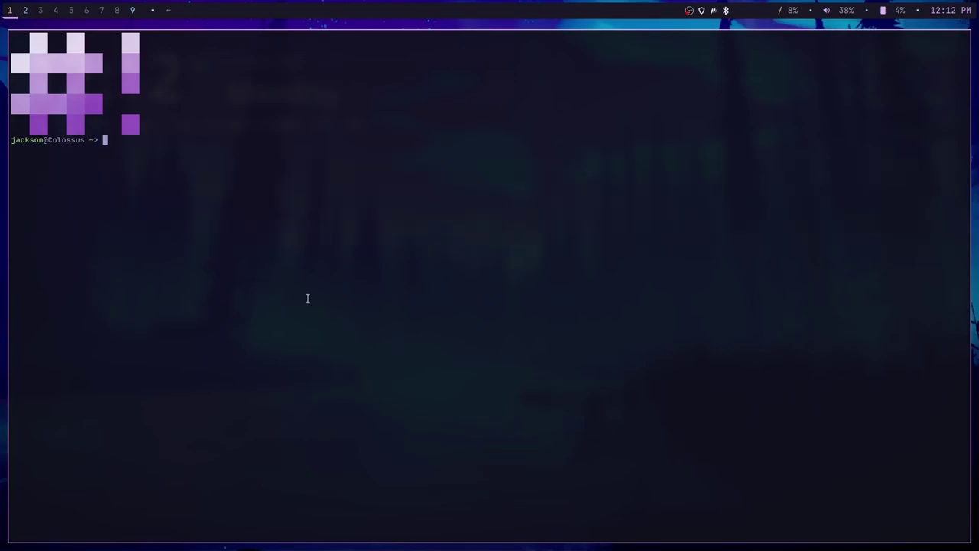
text(lurp tool)
key(Return)
key(Up)
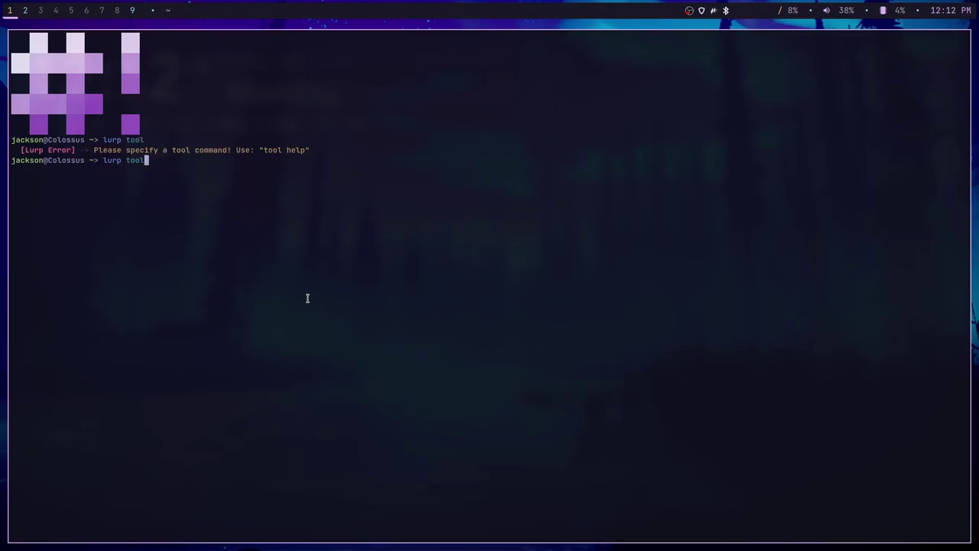
text(help)
key(Return)
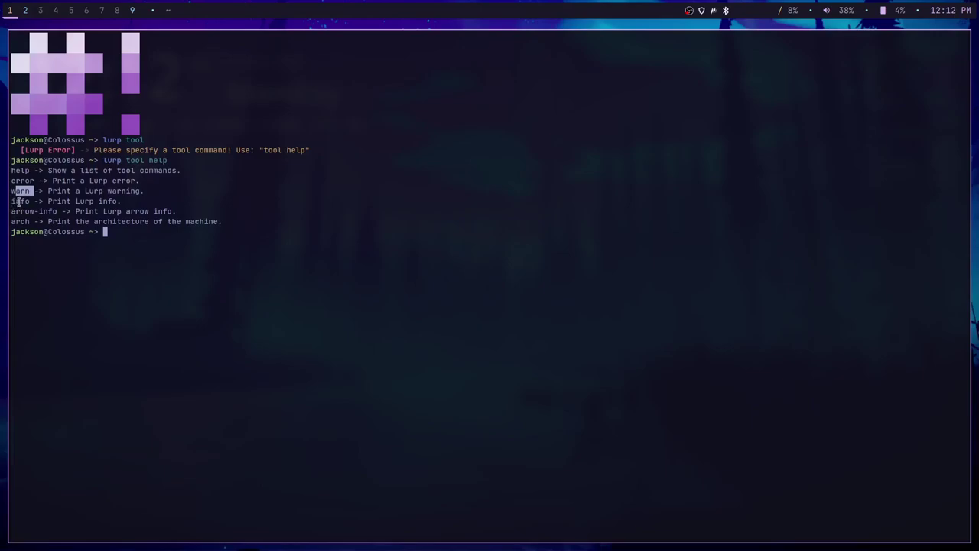
drag(25, 211, 74, 212)
triple_click(22, 226)
drag(12, 222, 74, 226)
click(75, 227)
drag(228, 222, 9, 172)
click(255, 223)
Run lurp tool error without a message argument.
text(lurp tool error)
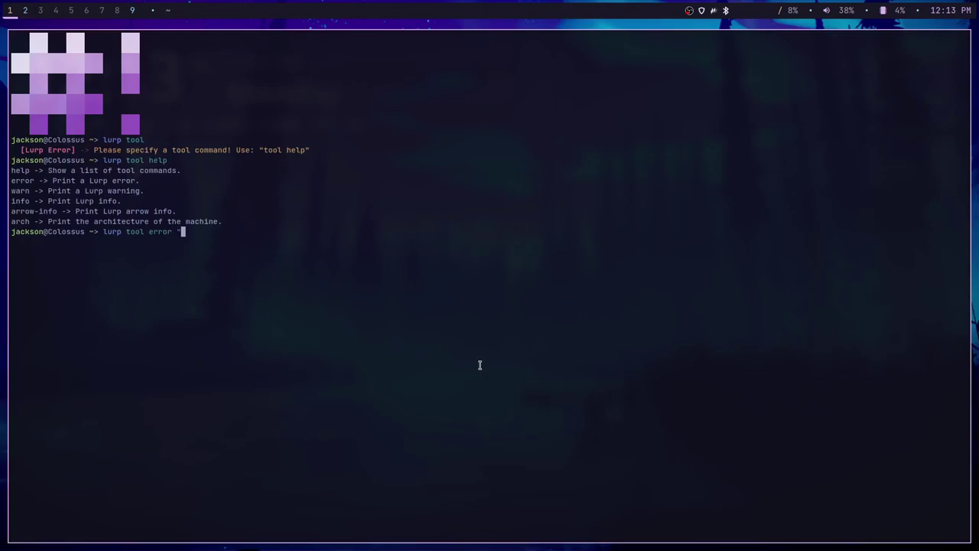
key(BackSpace)
key(Return)
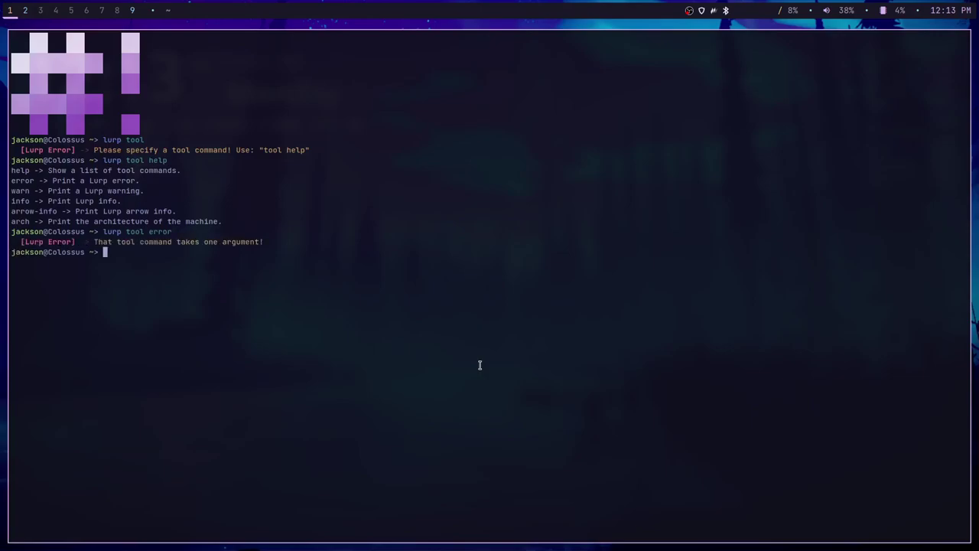
Print the error message "Your cat is missing again! That is a crime!" with lurp tool error.
key(Up)
text("")
key(Left)
text(Your cat )
text(is missing.)
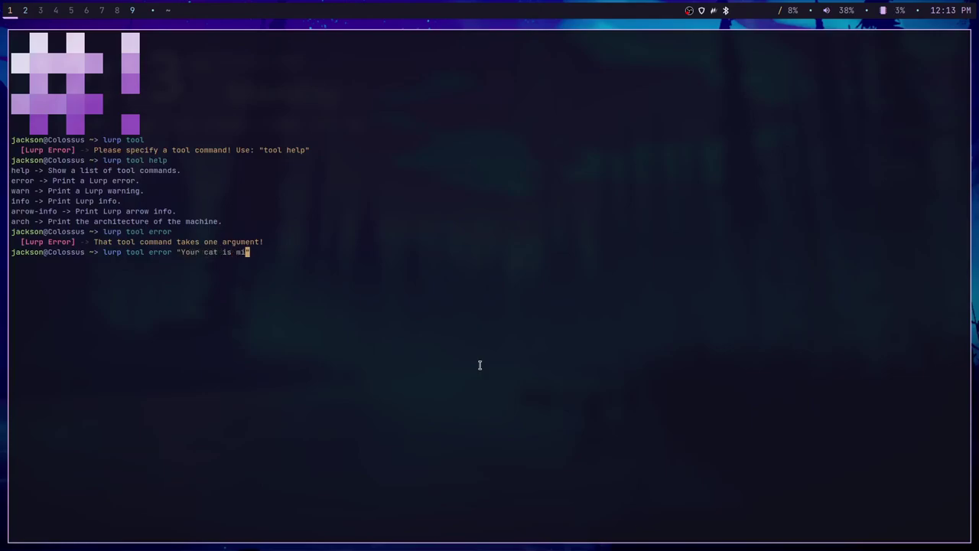
key(BackSpace)
text(again! That is a crime!)
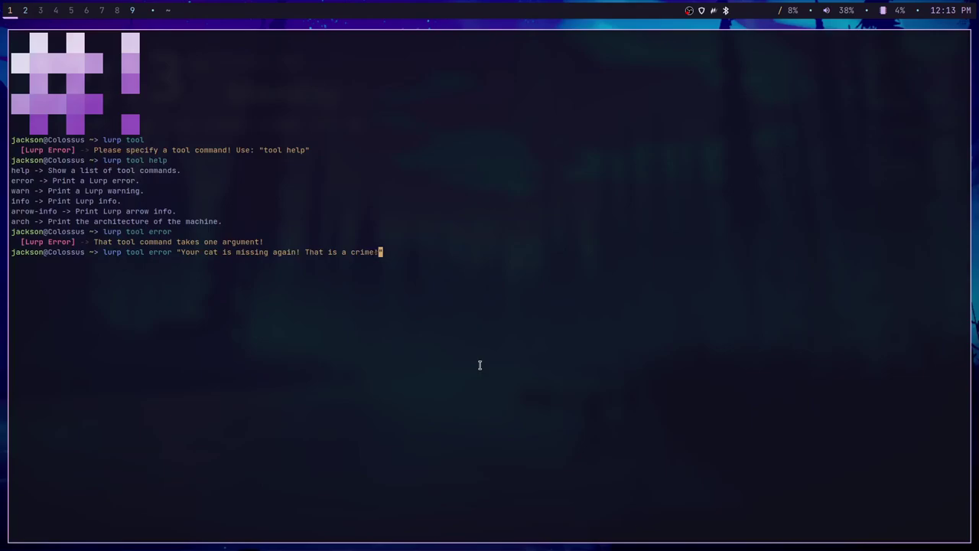
key(Right)
key(Return)
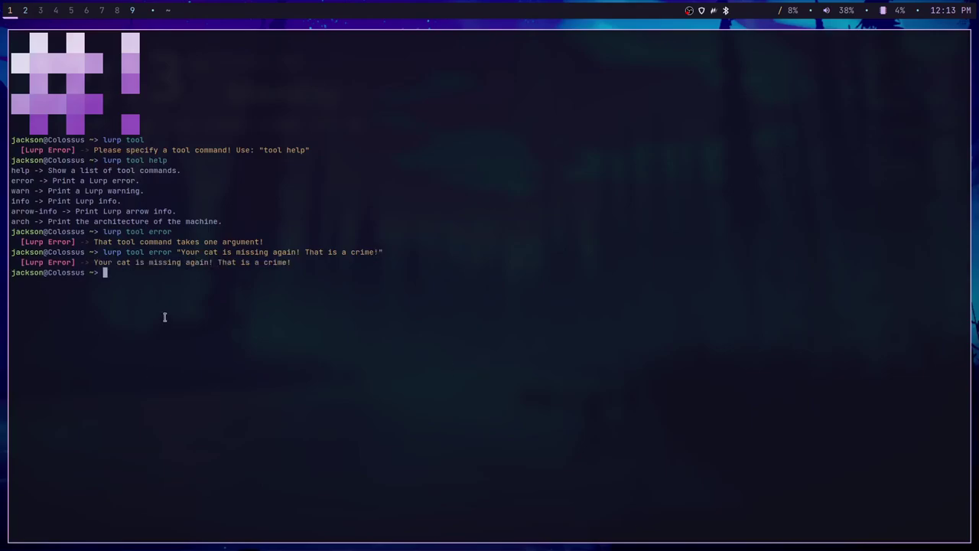
drag(122, 272, 275, 259)
click(298, 298)
Rework the previous command into lurp tool warn "Your cat is looking out an open window, get up from the TV." and run it.
key(Up)
key(BackSpace)
key(BackSpace)
key(BackSpace)
key(BackSpace)
key(BackSpace)
key(BackSpace)
key(BackSpace)
key(BackSpace)
key(BackSpace)
key(BackSpace)
key(BackSpace)
key(BackSpace)
key(BackSpace)
key(BackSpace)
key(BackSpace)
key(BackSpace)
key(BackSpace)
key(BackSpace)
key(BackSpace)
key(BackSpace)
key(BackSpace)
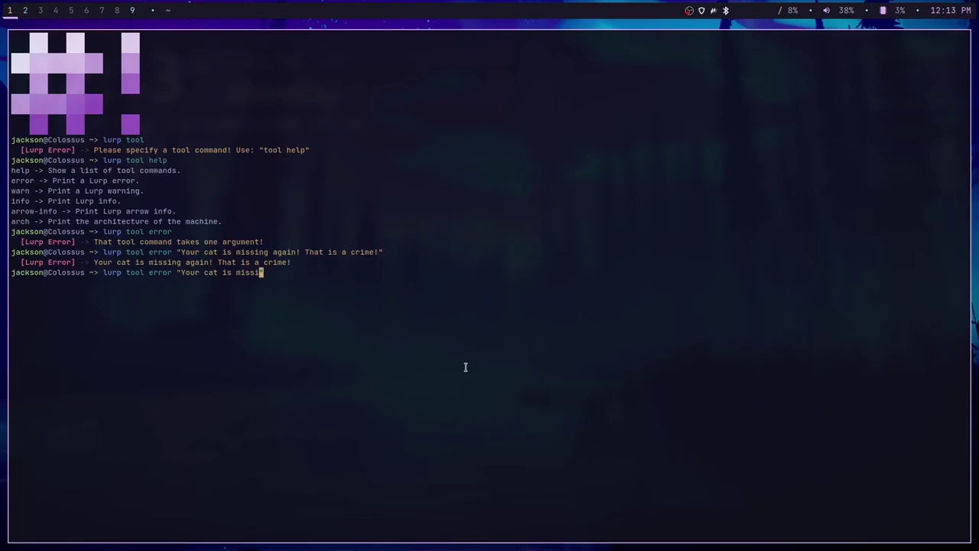
key(BackSpace)
text(Your cat is looking out an open window, get up from the TV.")
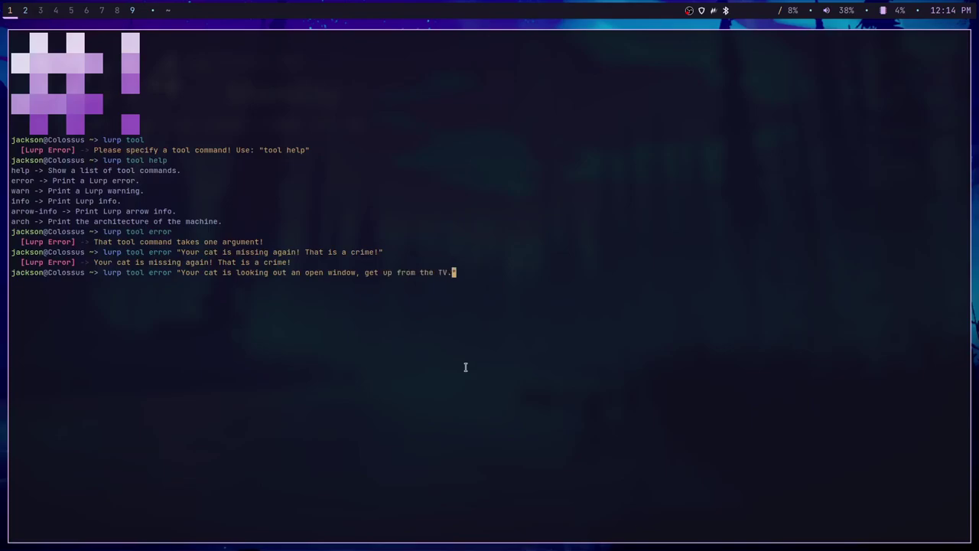
key(Left)
key(Left)
key(Left)
key(Left)
key(Left)
key(Left)
key(Left)
key(Left)
key(Left)
key(Left)
key(Left)
key(Left)
key(Left)
key(Left)
key(Left)
key(Left)
key(Left)
key(Left)
key(Left)
key(Left)
key(Left)
key(Left)
key(Left)
key(Left)
key(Left)
key(Left)
key(Left)
key(Left)
key(Left)
key(Left)
key(Left)
key(Left)
key(Left)
key(Left)
key(Left)
key(Left)
key(Left)
key(Left)
key(Left)
key(Left)
key(Left)
key(Left)
key(Left)
key(Left)
key(Left)
key(Left)
key(Left)
key(Left)
key(BackSpace)
key(BackSpace)
key(BackSpace)
key(BackSpace)
key(BackSpace)
text(warn)
key(Return)
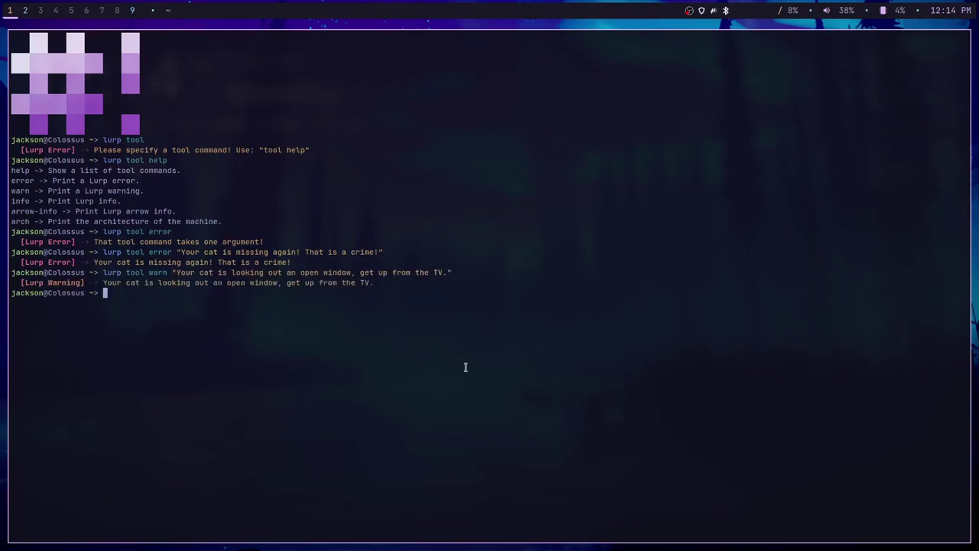
Rework the previous command into lurp tool info "Your cat is very cute." and run it.
key(Up)
key(BackSpace)
key(BackSpace)
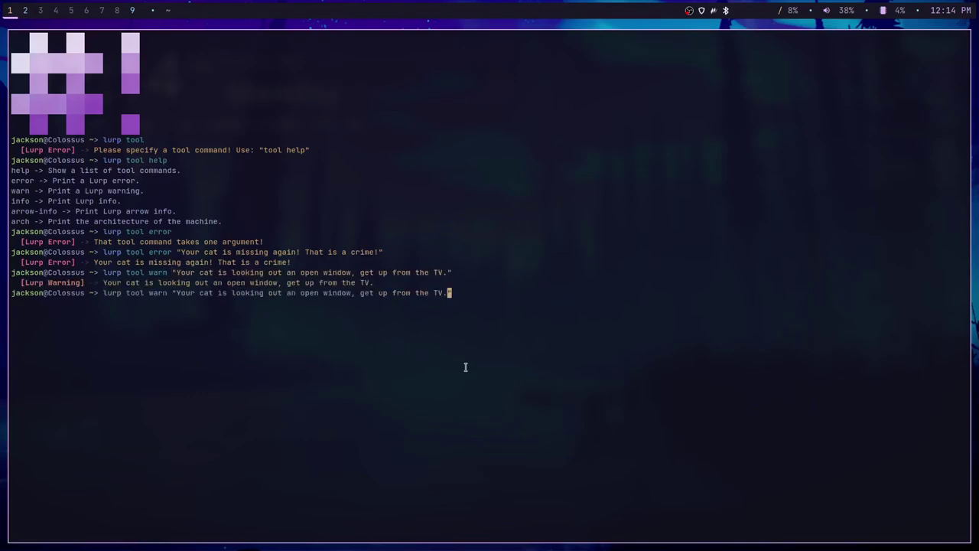
key(BackSpace)
key(BackSpace)
key(BackSpace)
key(BackSpace)
key(BackSpace)
key(BackSpace)
key(BackSpace)
key(BackSpace)
key(BackSpace)
key(BackSpace)
key(BackSpace)
key(BackSpace)
key(BackSpace)
key(BackSpace)
key(BackSpace)
key(BackSpace)
key(BackSpace)
key(BackSpace)
key(BackSpace)
key(BackSpace)
key(BackSpace)
key(BackSpace)
key(BackSpace)
key(BackSpace)
key(BackSpace)
key(BackSpace)
key(BackSpace)
key(BackSpace)
key(BackSpace)
text(Your cat)
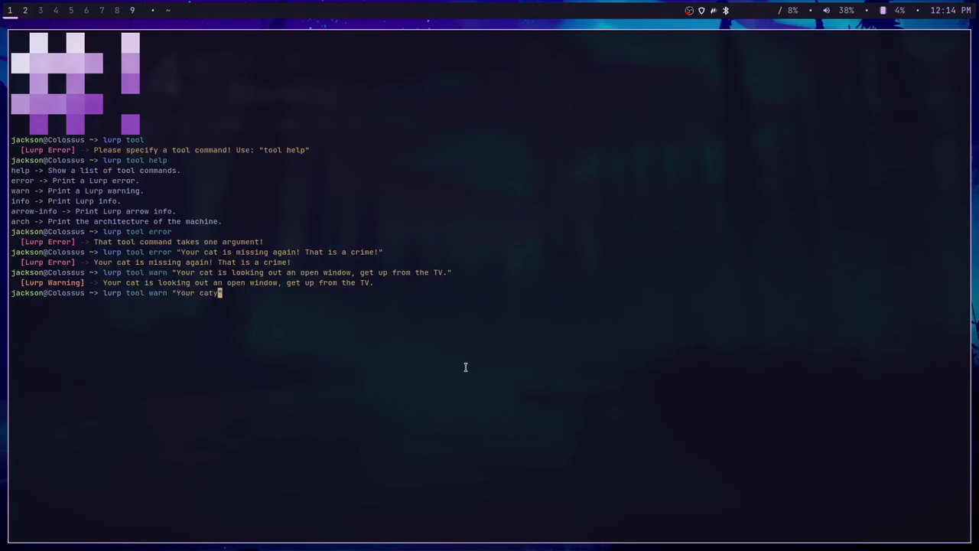
text( is very cute.")
key(Left)
key(Left)
key(Left)
key(Left)
key(Left)
key(Left)
key(Left)
key(Left)
key(Left)
key(Left)
key(Left)
key(Left)
key(Left)
key(Left)
key(Left)
key(Left)
key(Left)
key(Left)
key(Left)
key(Left)
key(Left)
key(Left)
key(Left)
key(Left)
key(BackSpace)
key(BackSpace)
key(BackSpace)
key(BackSpace)
text(info)
key(Return)
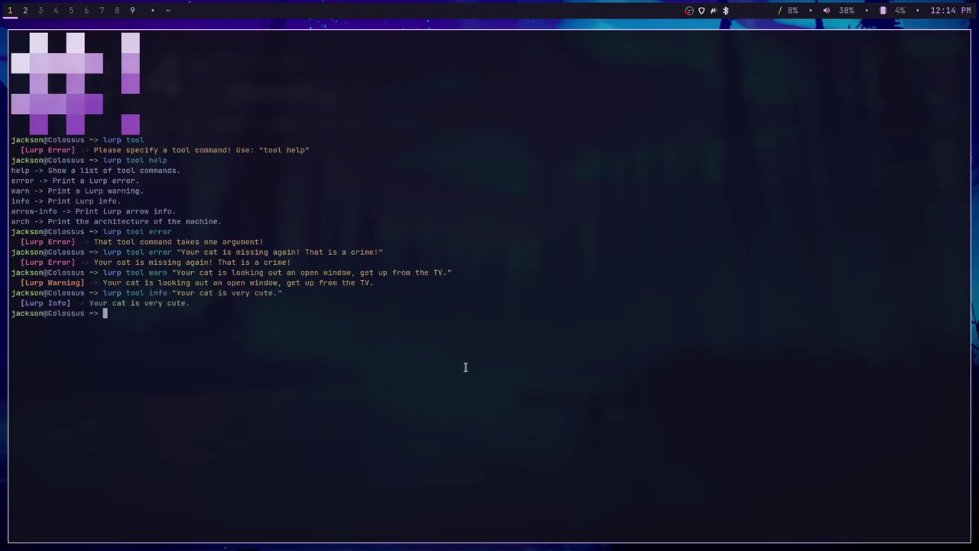
Rework the previous command into lurp tool info "You currently own:" && lurp tool arrow-info "$4" and run it.
key(Up)
key(BackSpace)
key(BackSpace)
key(BackSpace)
key(BackSpace)
key(BackSpace)
key(BackSpace)
key(BackSpace)
key(BackSpace)
key(BackSpace)
key(BackSpace)
key(BackSpace)
key(BackSpace)
key(BackSpace)
key(BackSpace)
key(BackSpace)
key(BackSpace)
key(BackSpace)
key(BackSpace)
key(BackSpace)
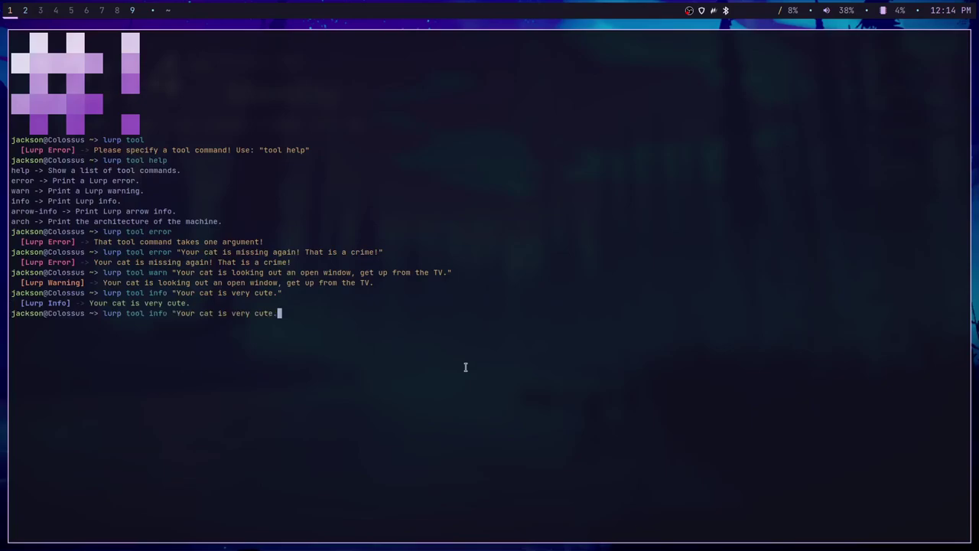
key(BackSpace)
key(BackSpace)
key(BackSpace)
key(BackSpace)
key(BackSpace)
text("{")
key(BackSpace)
key(BackSpace)
text(")
text(You )
text(currently)
text( own n)
key(BackSpace)
key(BackSpace)
text(:" && lurp tool ar)
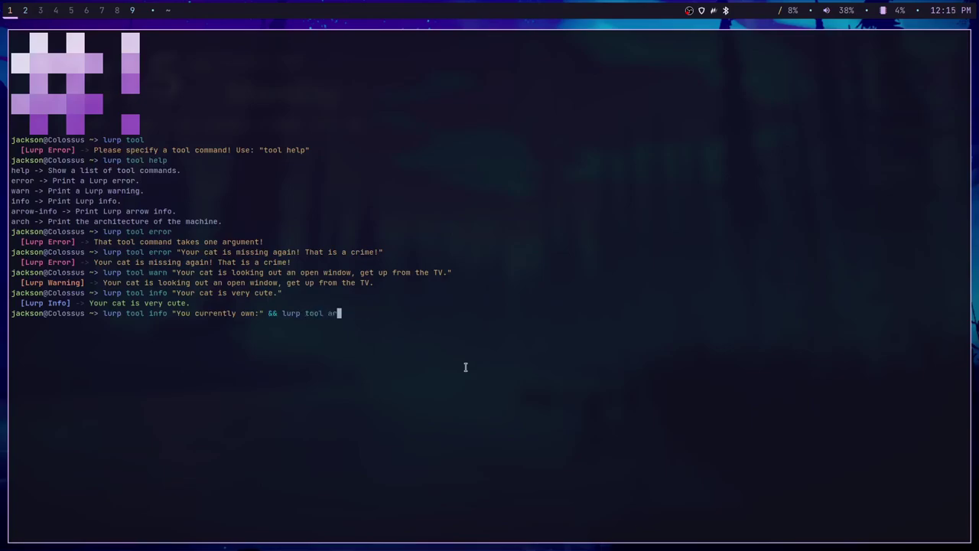
text(row-)
text(info)
text( ")
text(4)
text($)
key(Right)
text(")
key(Return)
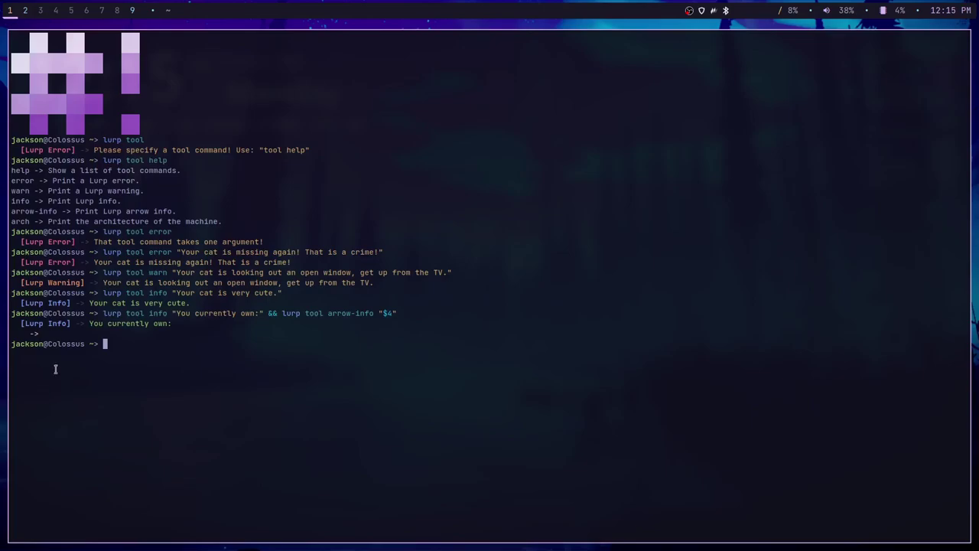
Change the arrow-info message in the previous command to "4 Dollars" and run it again.
drag(74, 334, 40, 334)
click(40, 334)
key(Up)
key(Left)
key(Left)
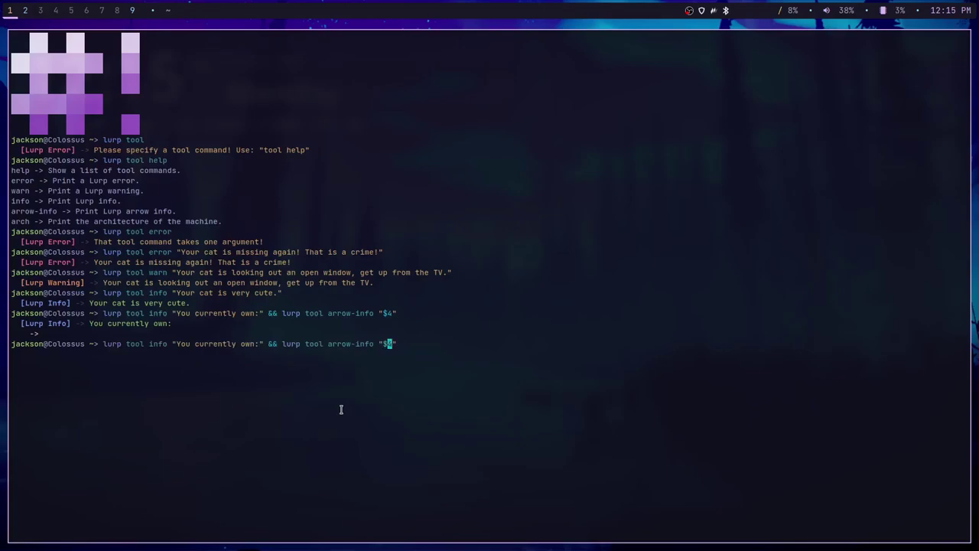
key(BackSpace)
key(Right)
text(Dollars)
key(End)
key(Return)
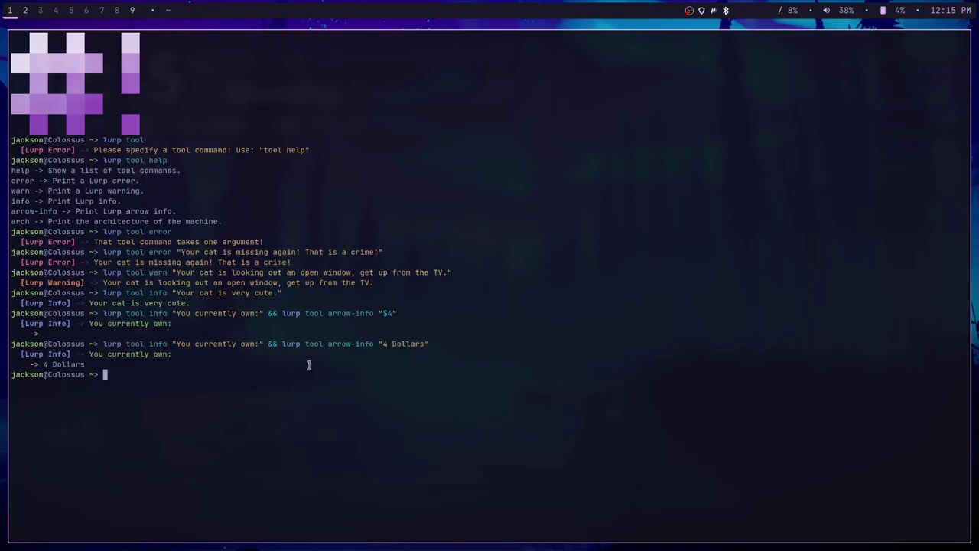
Clear the terminal, rerun the combined info and arrow-info command, and highlight its output to examine it.
text(cls)
key(Up)
key(Return)
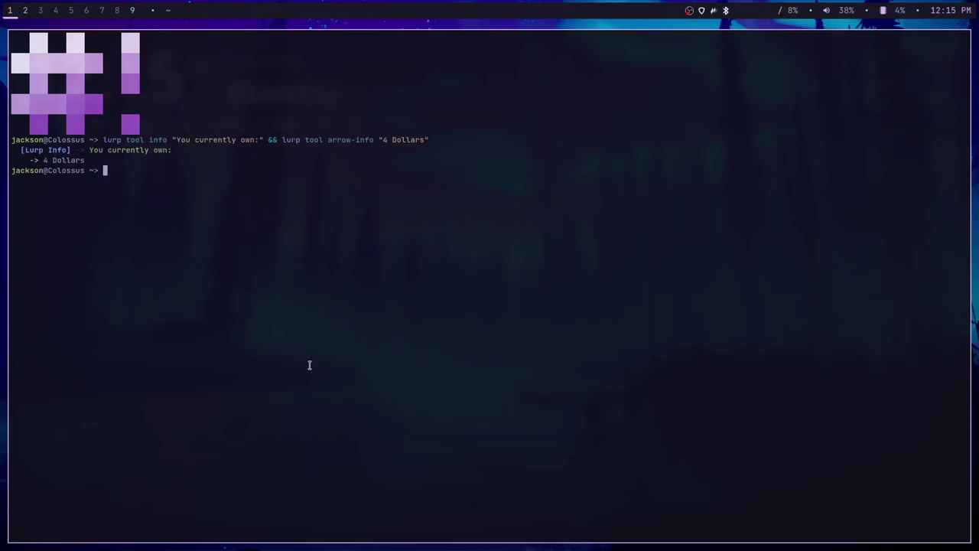
drag(108, 150, 36, 160)
click(85, 160)
click(229, 291)
Clear the terminal and list the tool subcommands with lurp tool help.
key(ctrl+l)
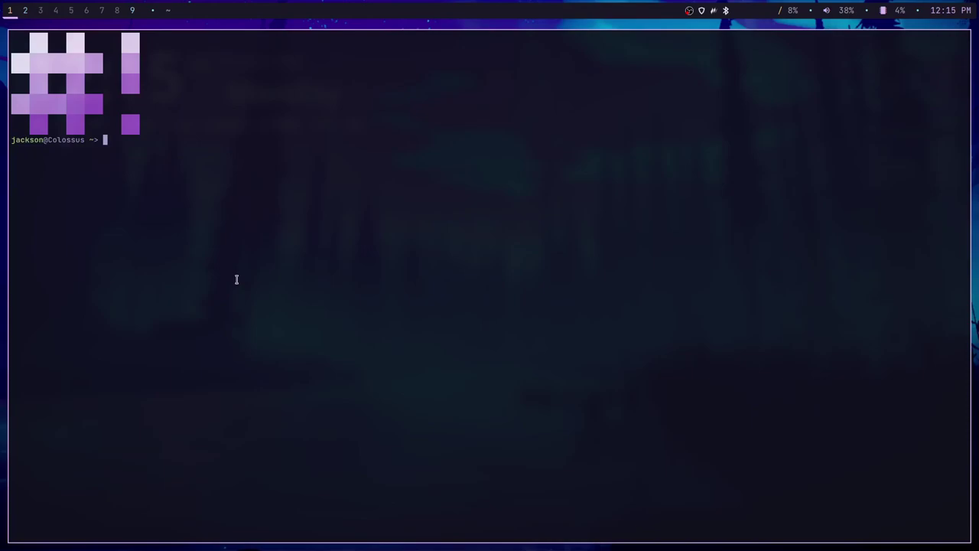
text(lurp tool help)
key(Return)
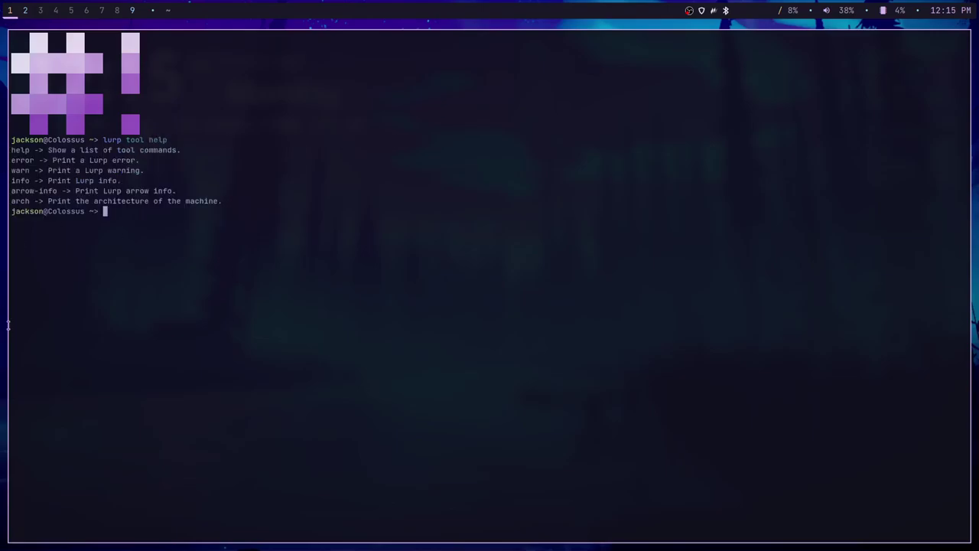
Print the machine's architecture with lurp tool arch.
key(Up)
key(BackSpace)
key(BackSpace)
key(BackSpace)
key(BackSpace)
text(arch)
key(Return)
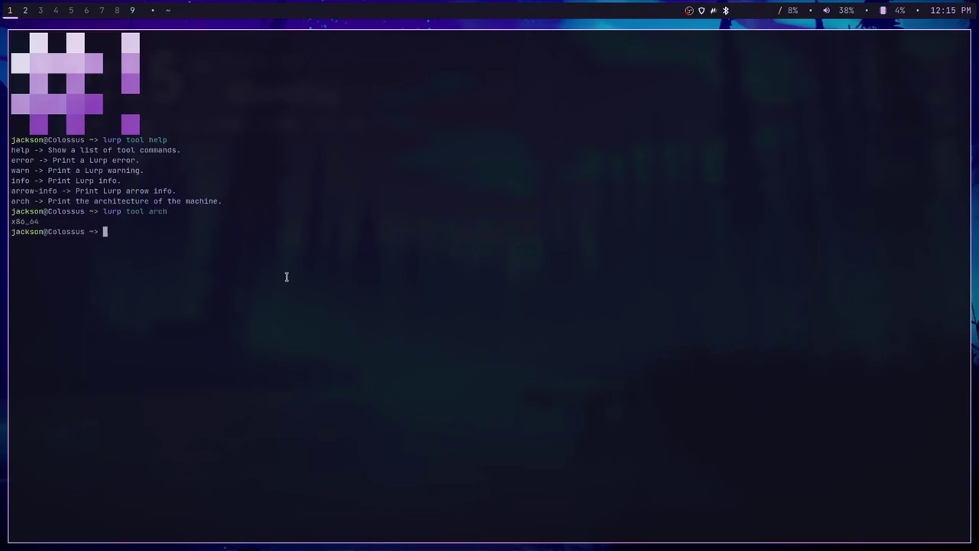
Clear the terminal and download example-pkg into ~/Downloads/ with lurp download.
text(cks)
key(Return)
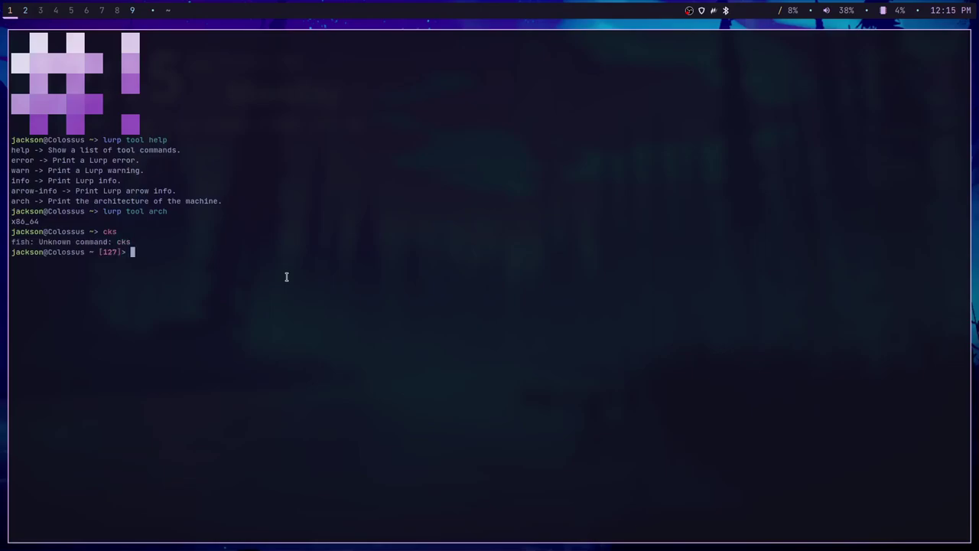
key(ctrl+l)
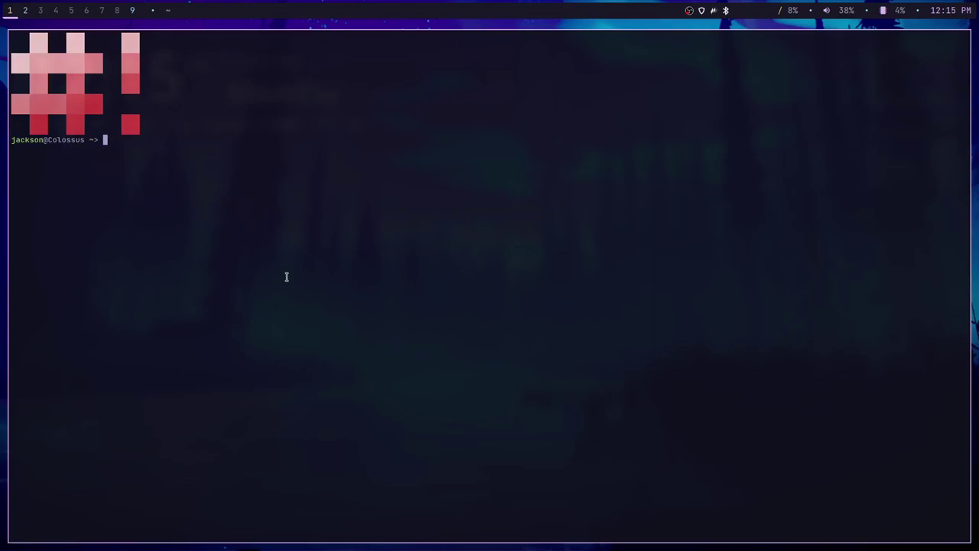
text(lurp downloadd)
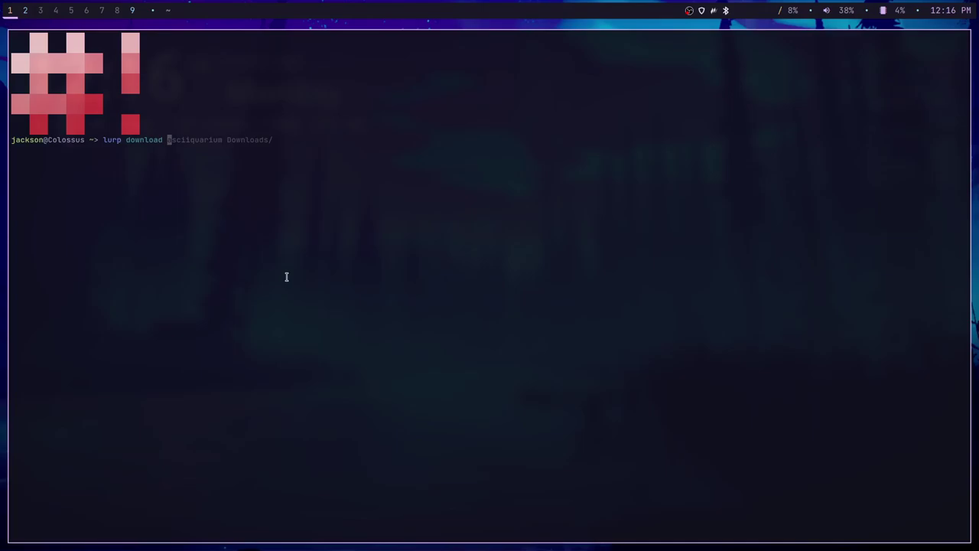
text(example-pkg ~/Downloads/)
key(Right)
key(Return)
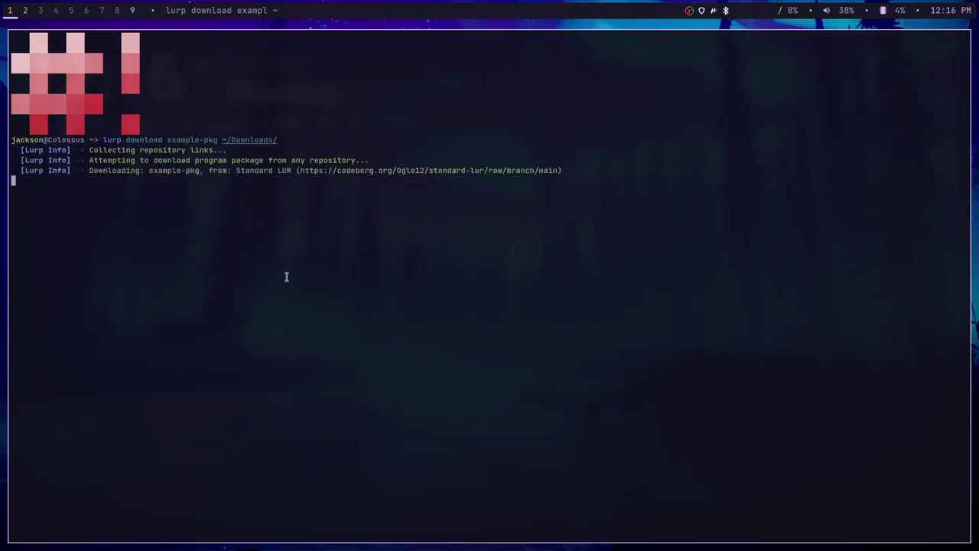
Exit the terminal and open the Downloads folder in Thunar File Manager to check for the example-pkg archive.
text(exit)
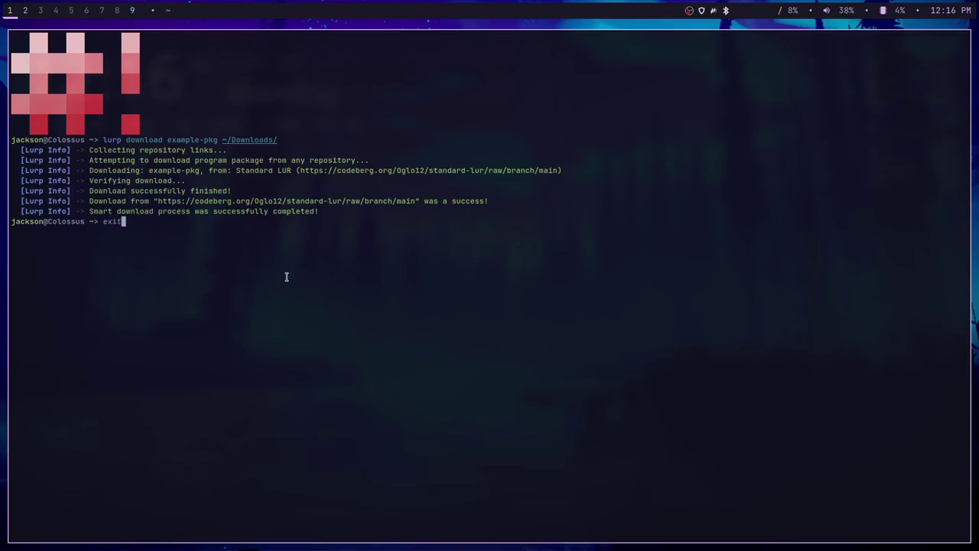
key(Return)
key(super+d)
text(thu)
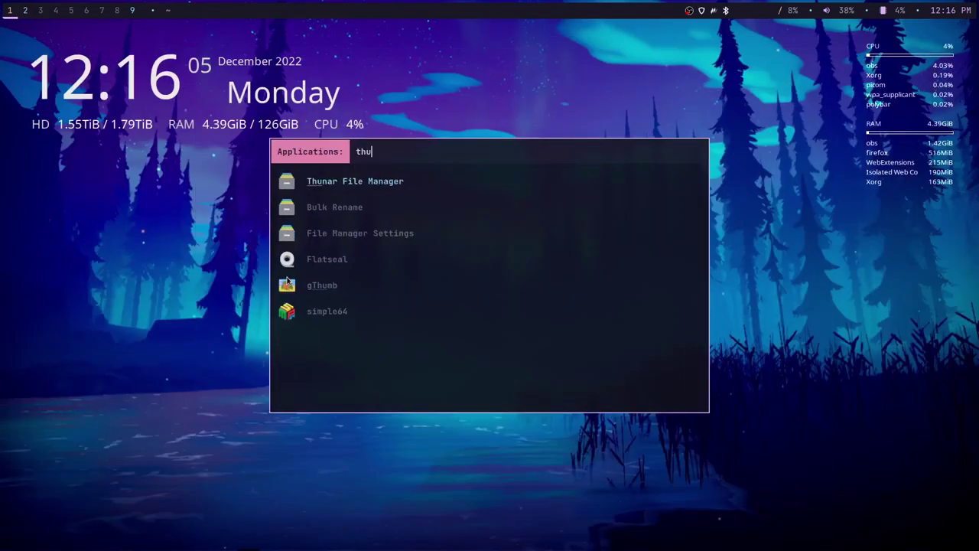
key(Return)
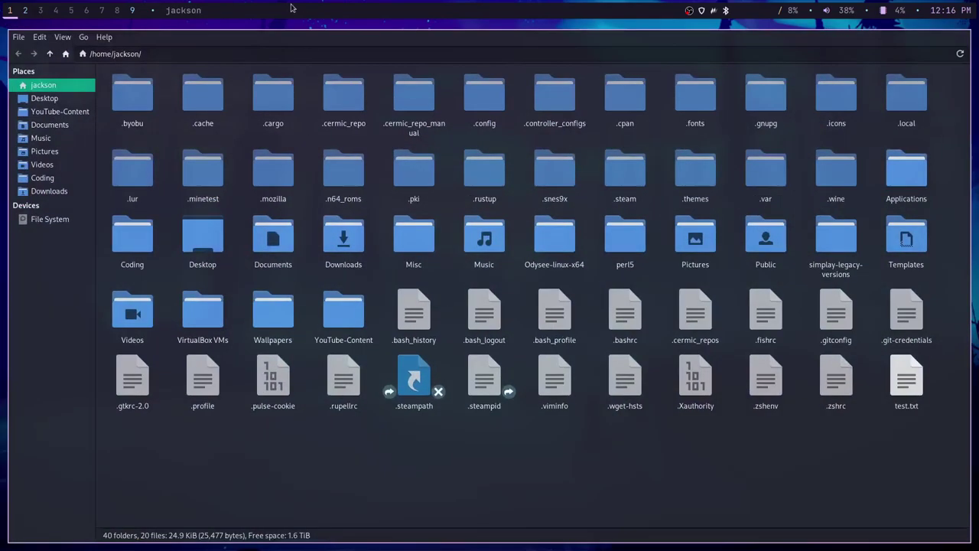
click(53, 193)
right_click(130, 113)
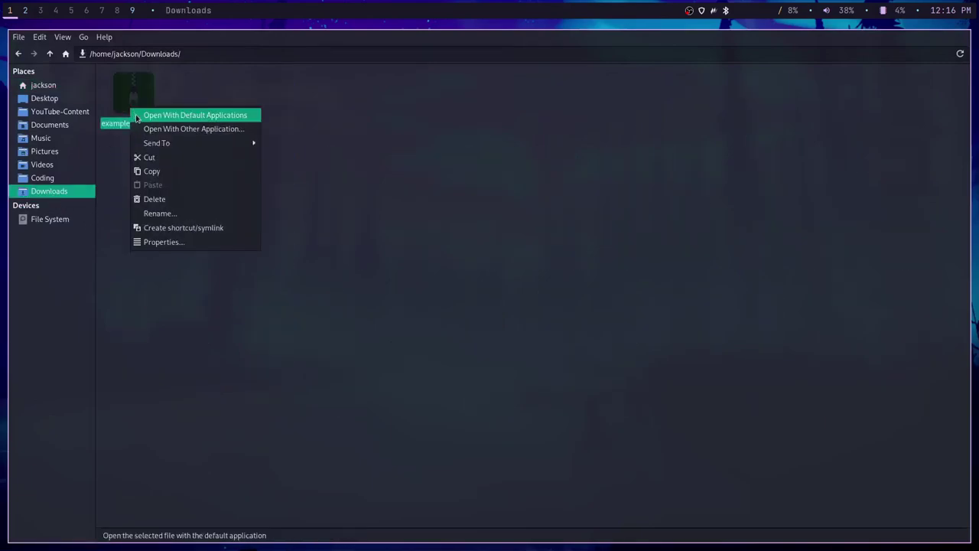
click(165, 341)
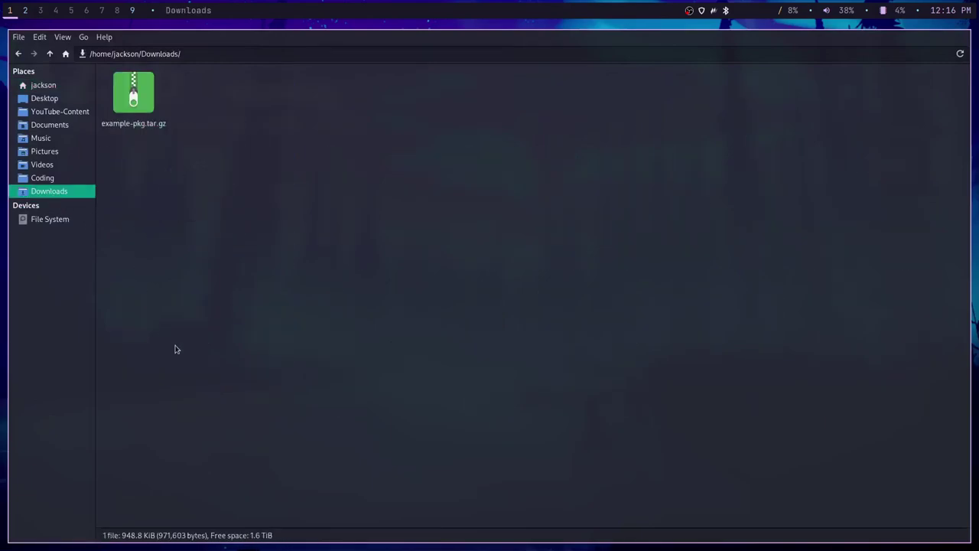
Open a terminal and change into the Downloads directory.
key(super+Return)
text(cd Dow)
key(Right)
key(Return)
key(Return)
key(Return)
key(Return)
key(Return)
Extract example-pkg.tar.gz into the current directory with tar xvf.
text(tar )
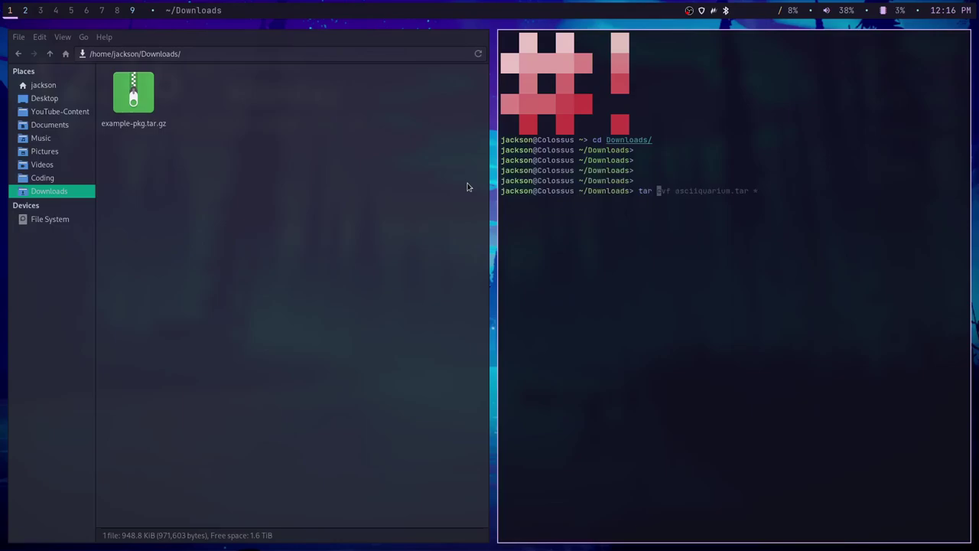
text(x)
text(z)
key(BackSpace)
text(v)
key(Right)
key(Return)
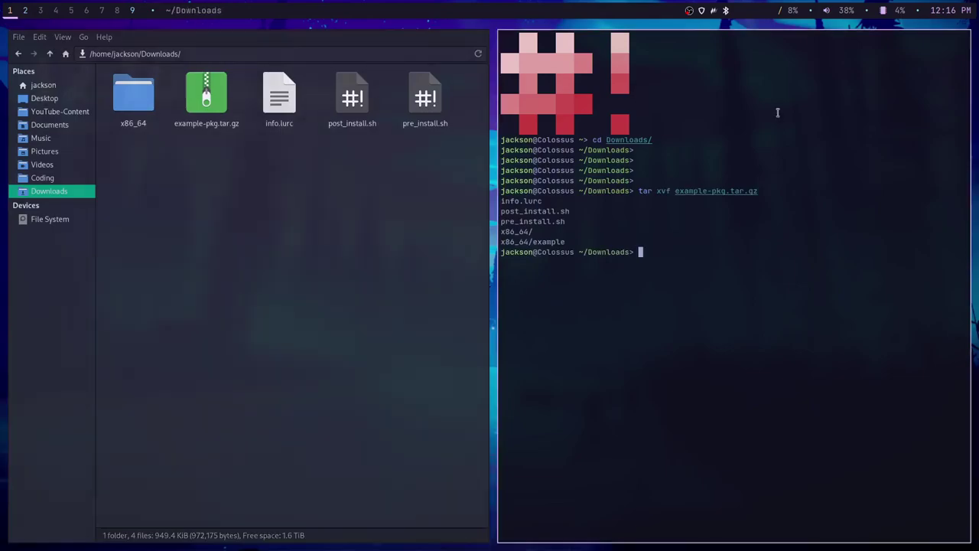
Delete the example-pkg.tar.gz archive with rm and exit the terminal.
text(rm exa)
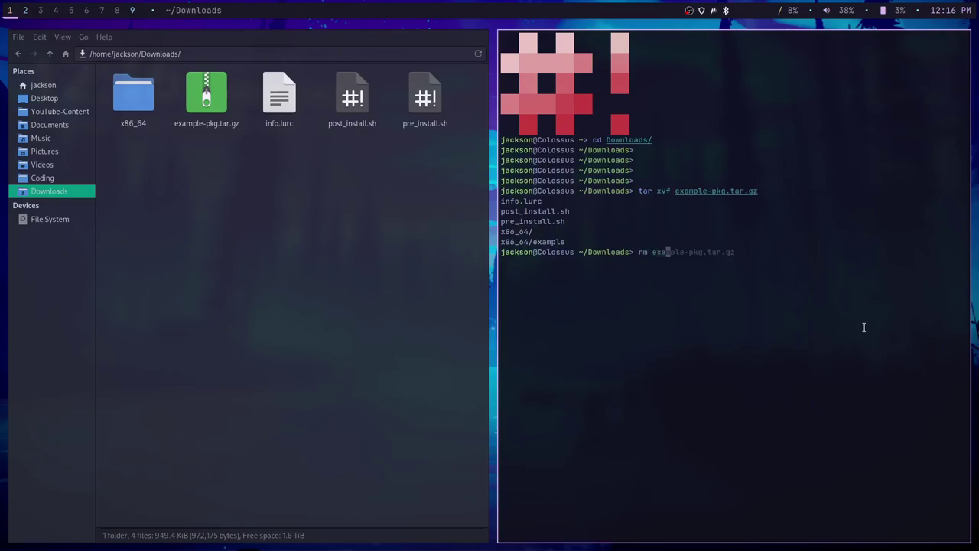
key(Tab)
key(Return)
text(exit)
key(Return)
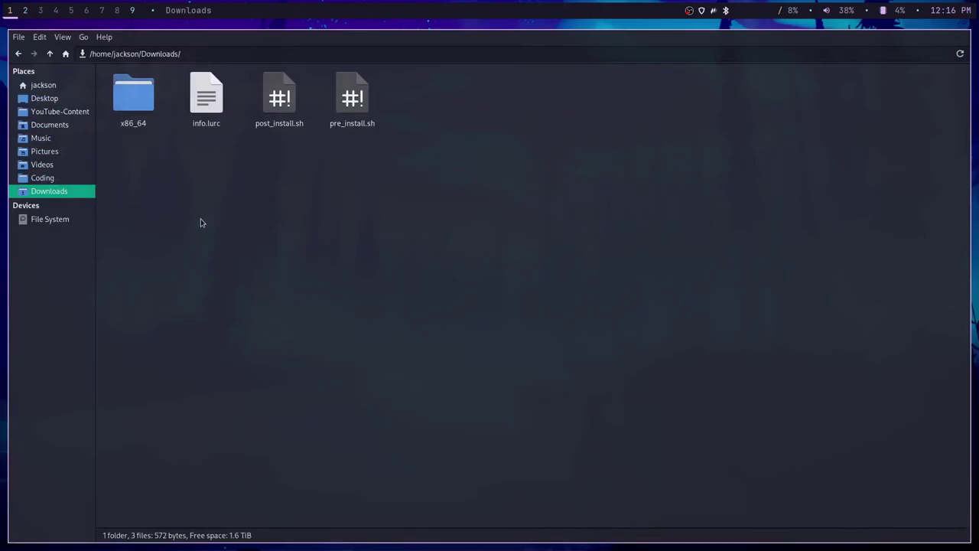
Look inside the extracted x86_64 folder and return to the Downloads folder.
double_click(141, 96)
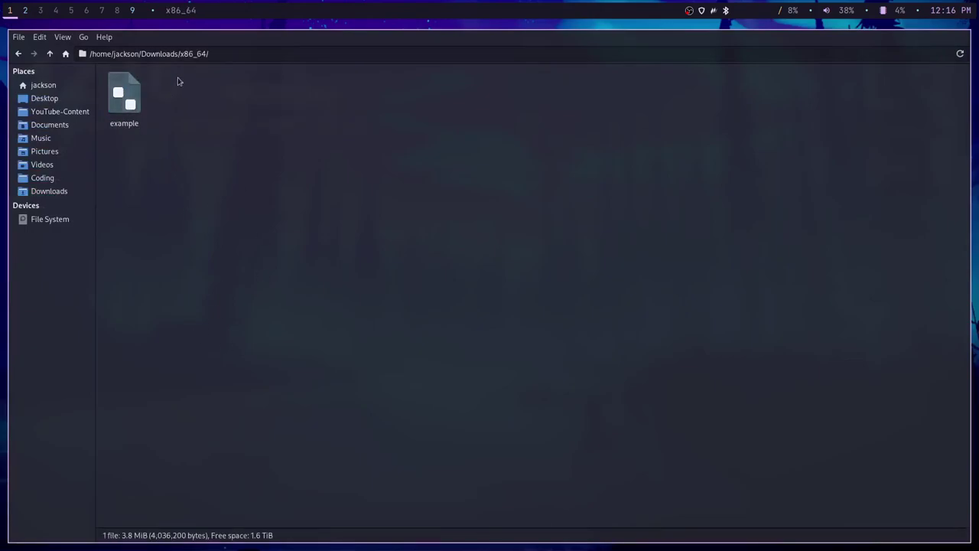
click(49, 54)
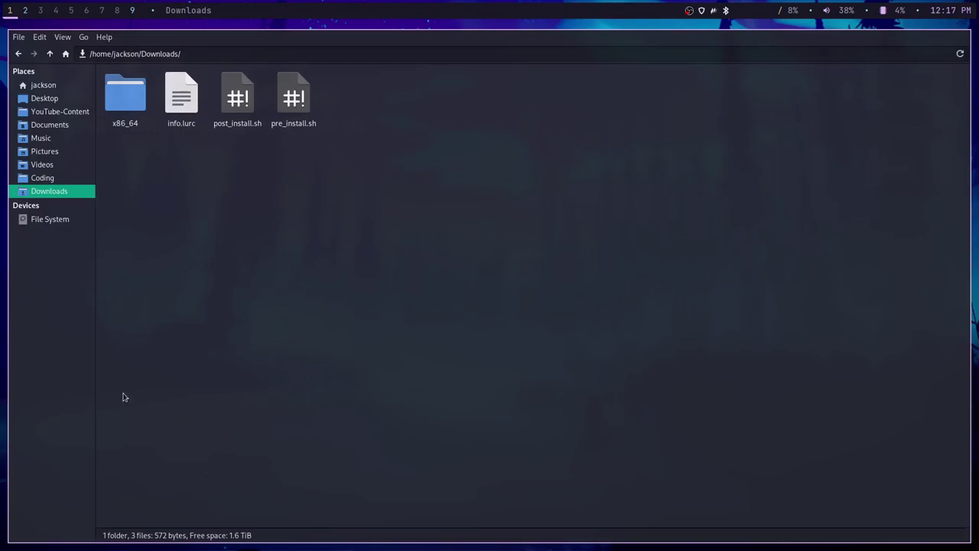
double_click(131, 115)
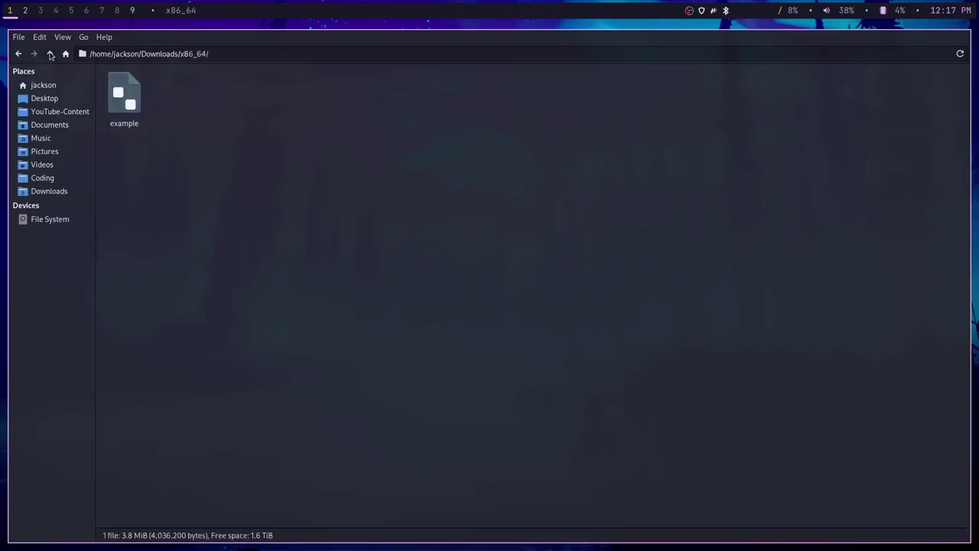
click(49, 54)
click(435, 306)
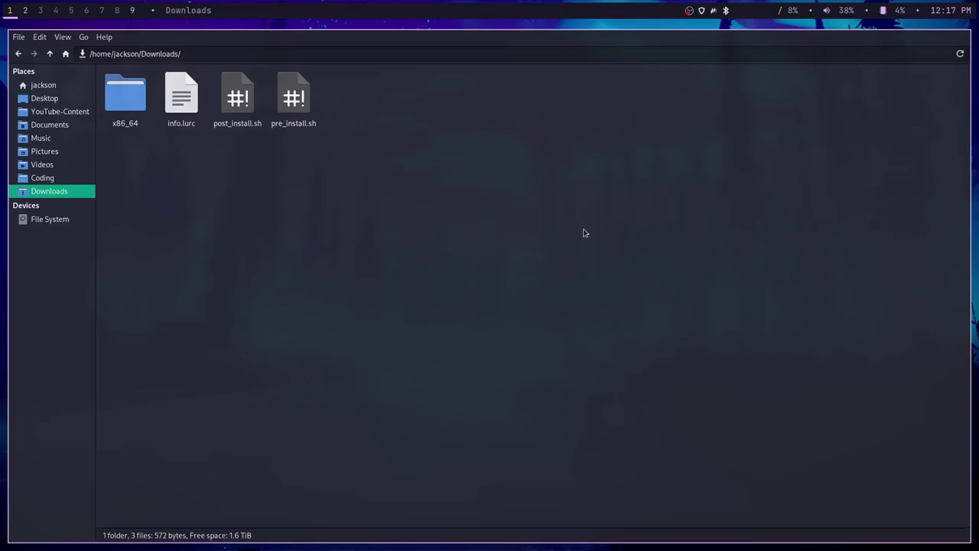
Open info.lurc in Mousepad to read the package metadata, then close the editor.
click(184, 104)
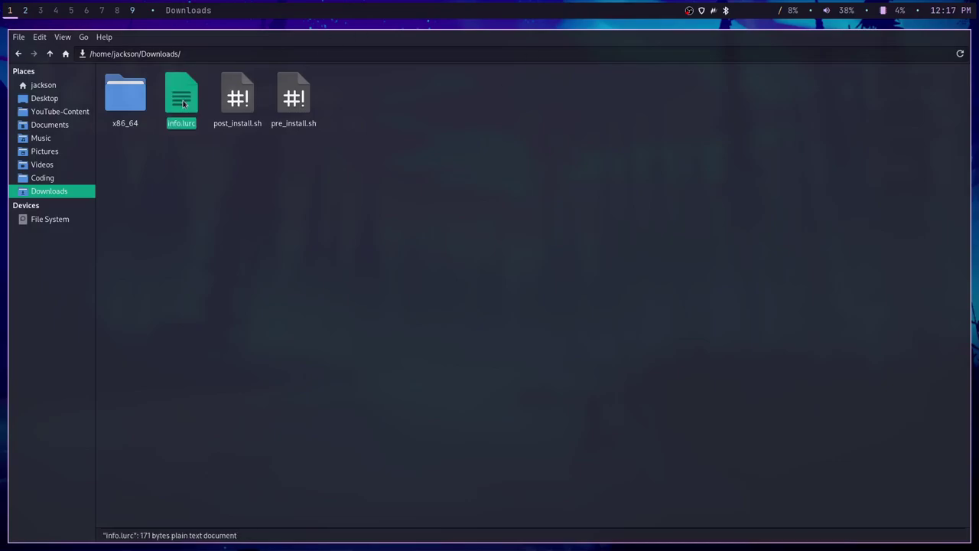
click(200, 175)
double_click(186, 111)
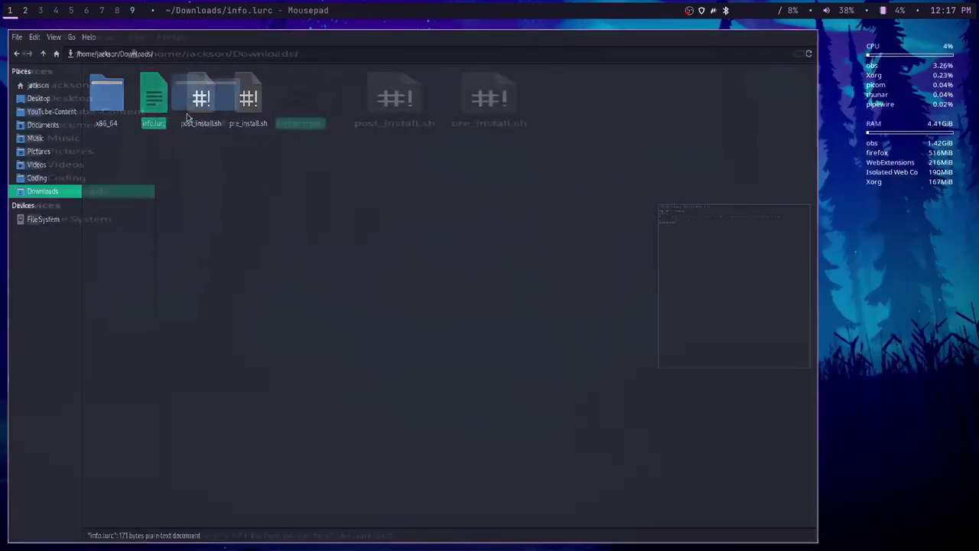
click(179, 241)
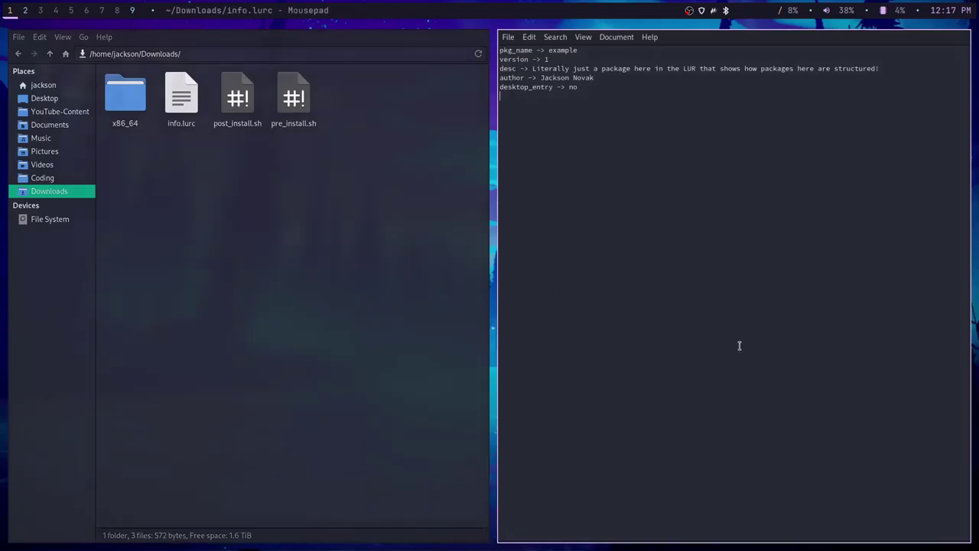
key(ctrl+q)
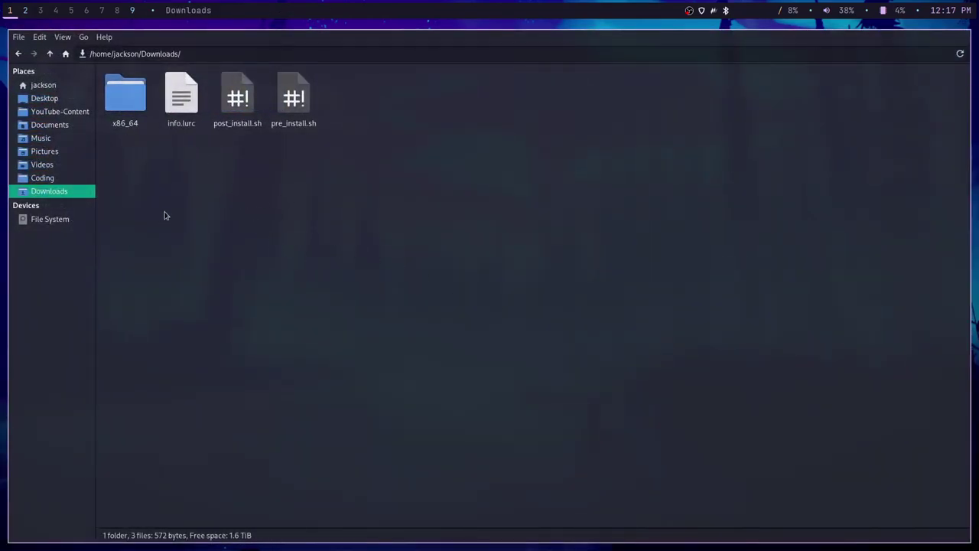
Create a folder named arch_all in Downloads.
right_click(192, 219)
click(230, 222)
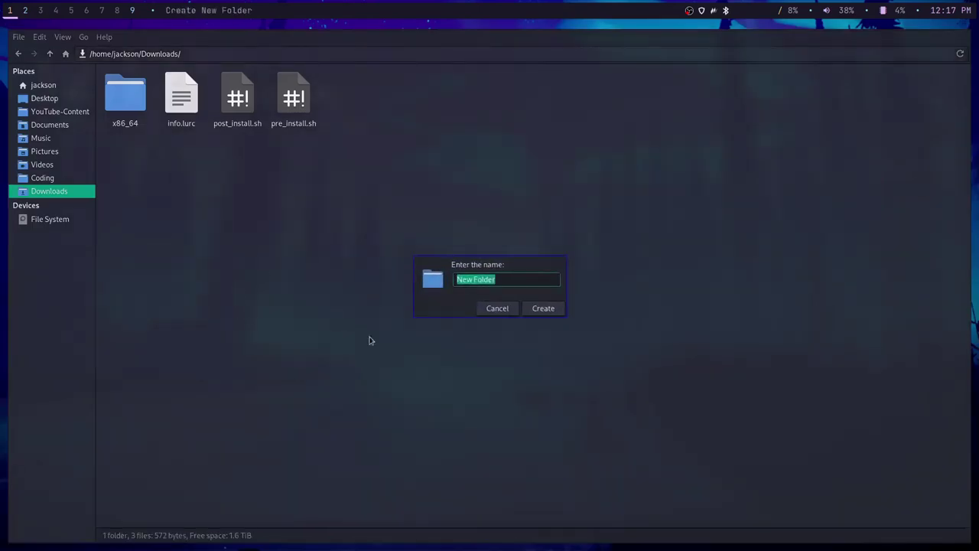
text(arch_all)
key(Return)
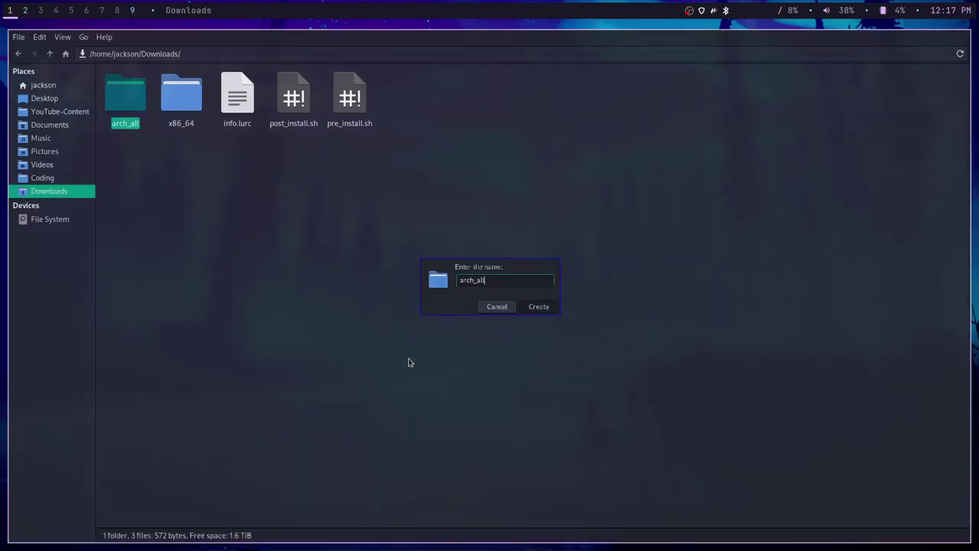
click(151, 310)
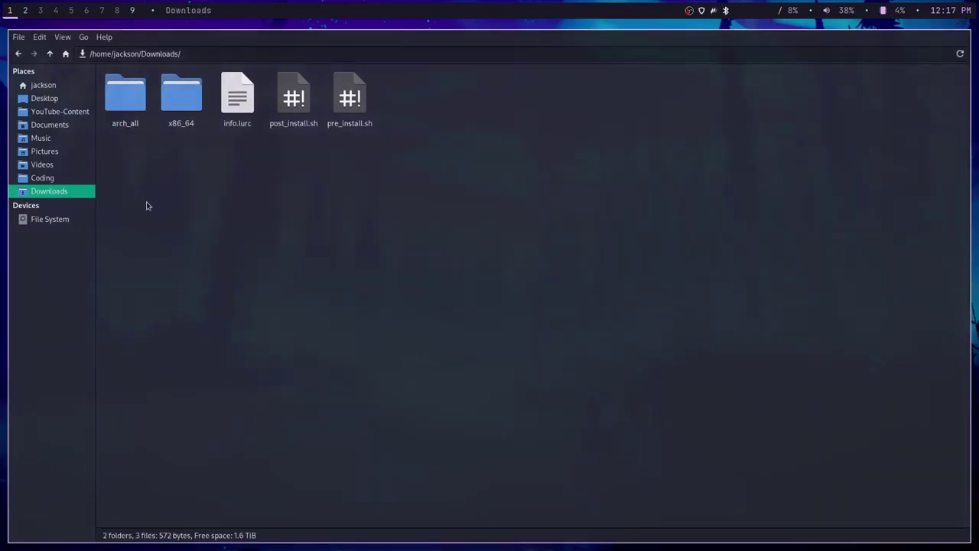
Permanently delete the arch_all folder from Downloads.
click(129, 89)
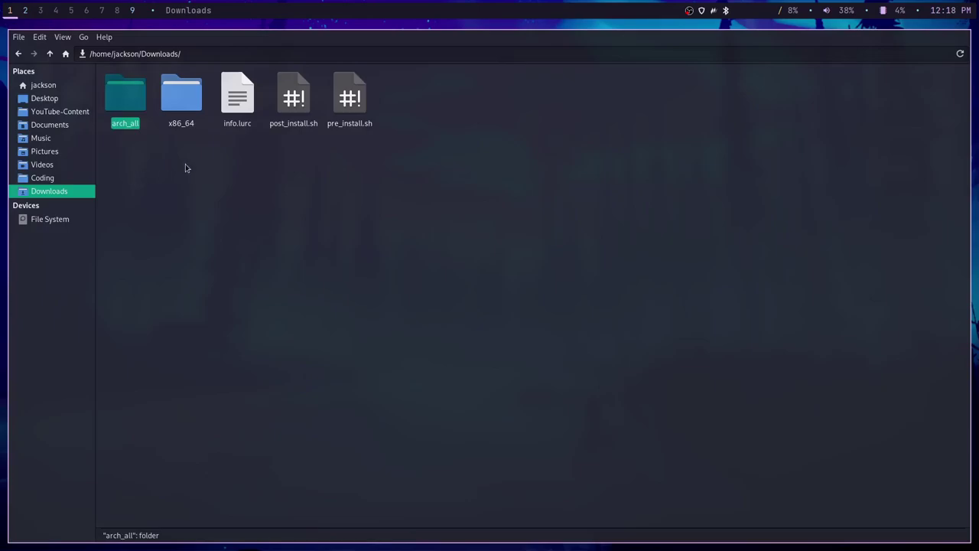
key(shift+Delete)
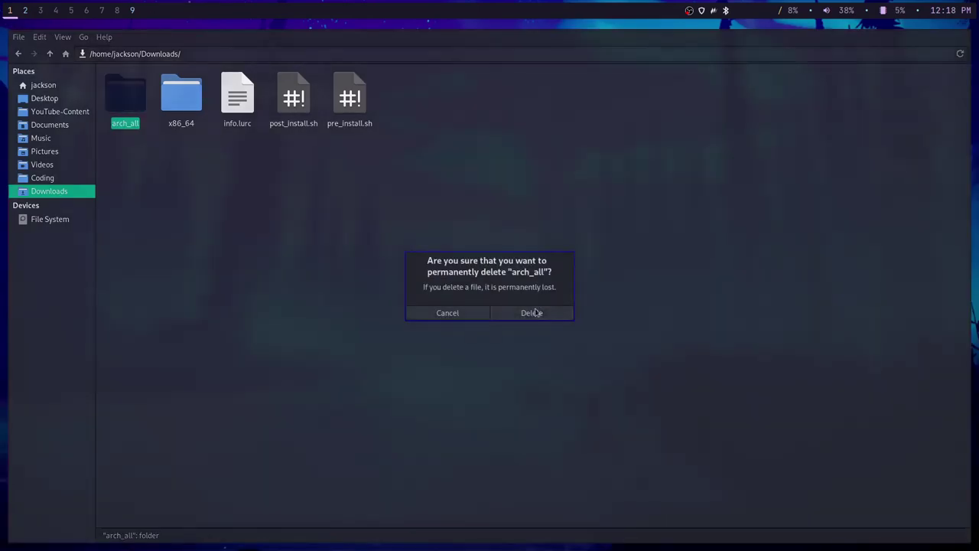
click(536, 309)
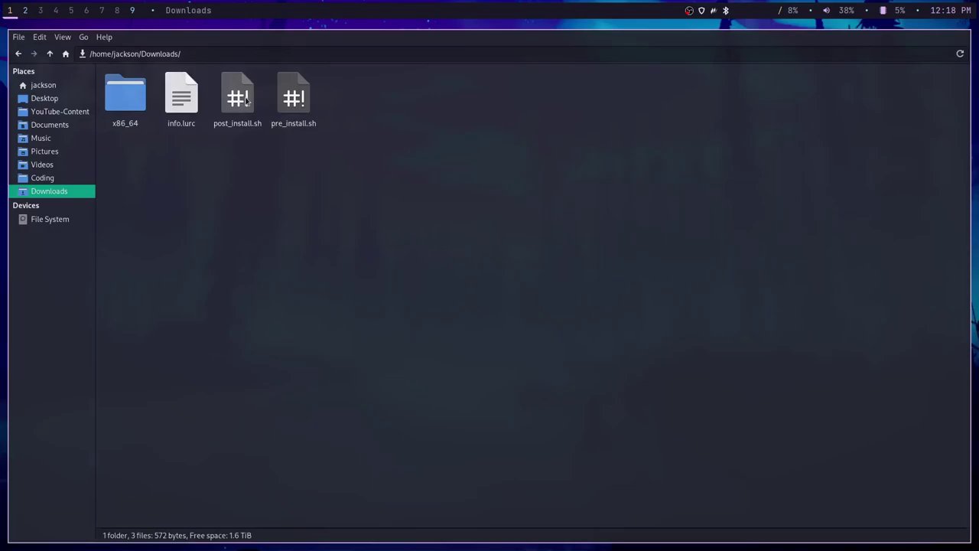
Read the pre_install.sh and post_install.sh scripts in Mousepad, closing the editor after each.
double_click(294, 105)
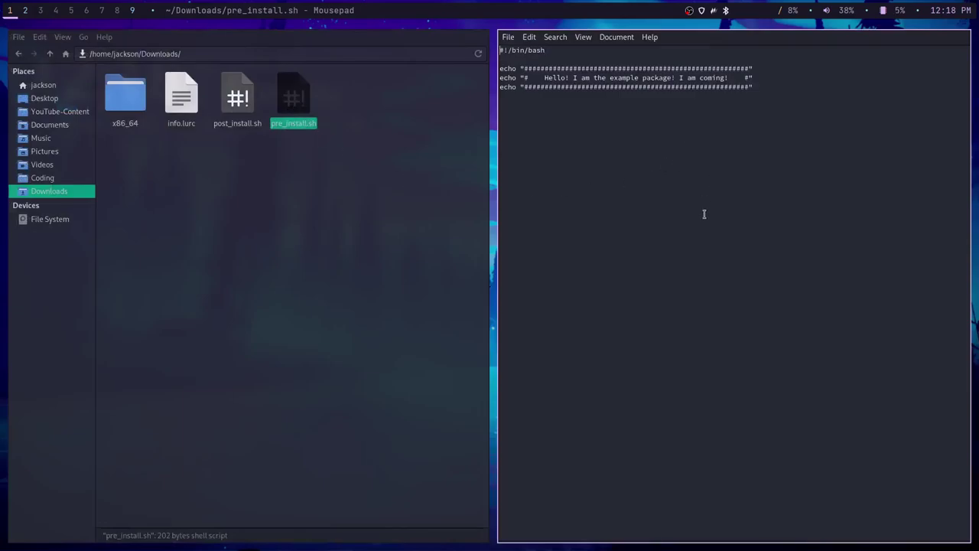
click(284, 303)
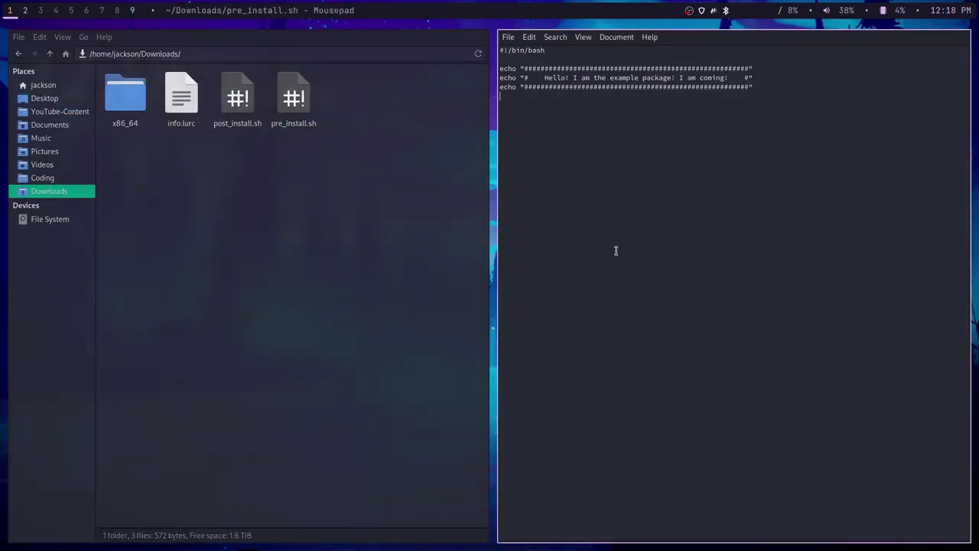
key(ctrl+q)
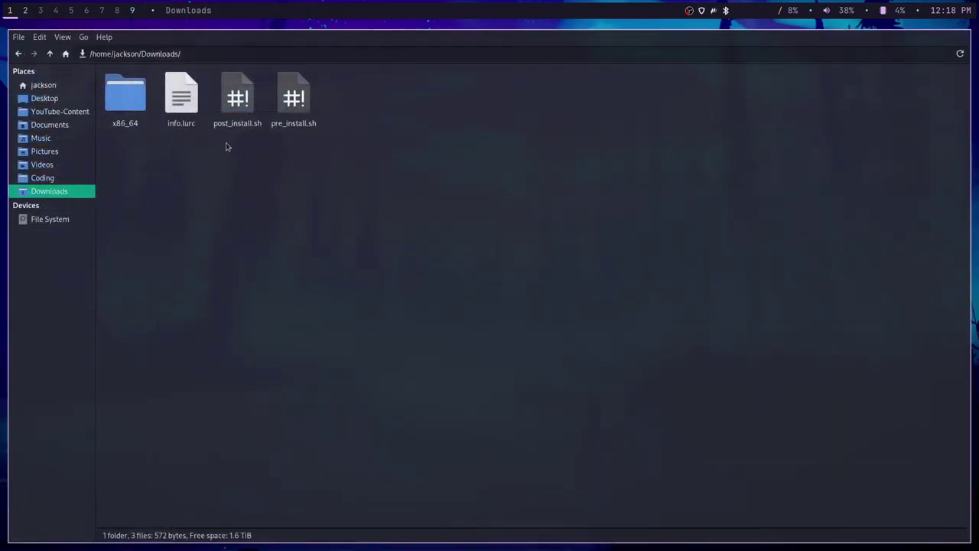
double_click(238, 98)
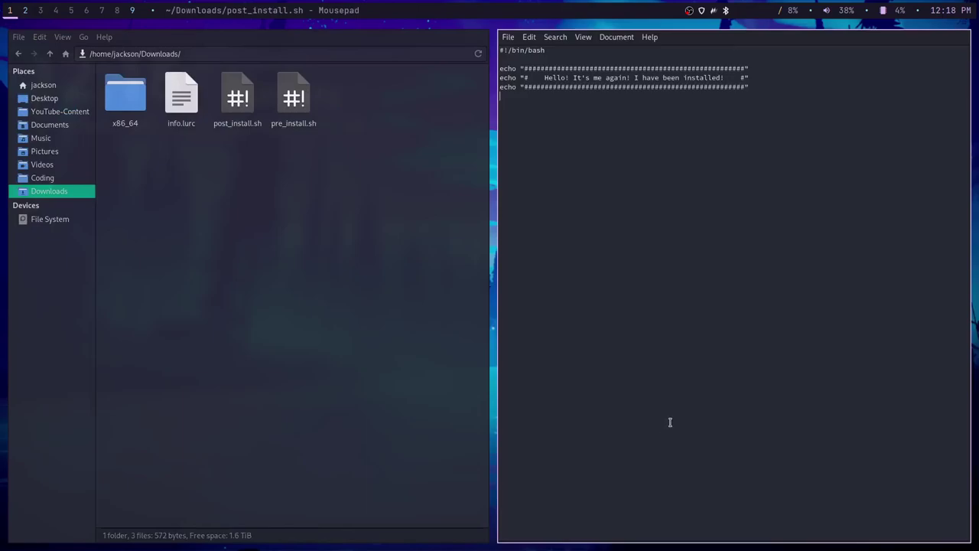
key(ctrl+q)
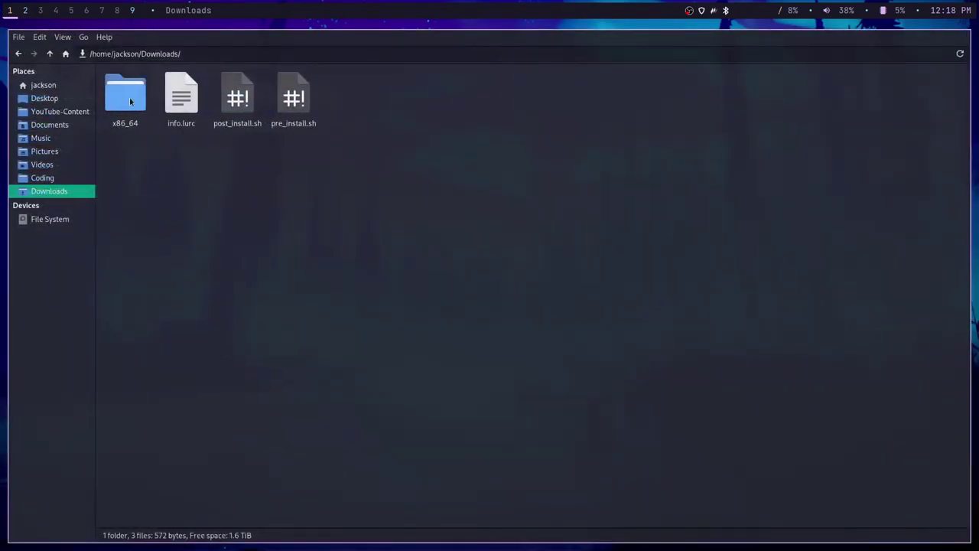
Reopen info.lurc in Mousepad to view its fields and close the editor again.
double_click(181, 98)
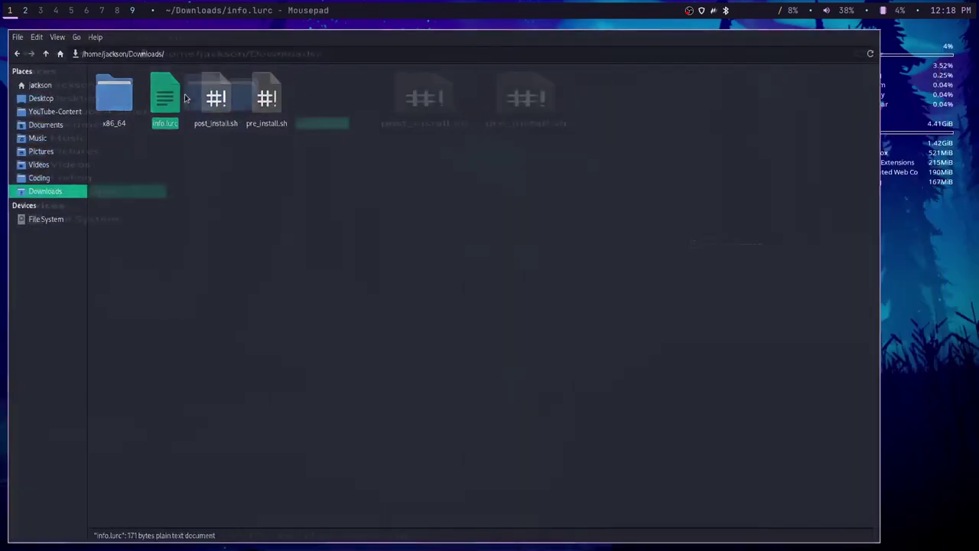
click(185, 225)
click(657, 325)
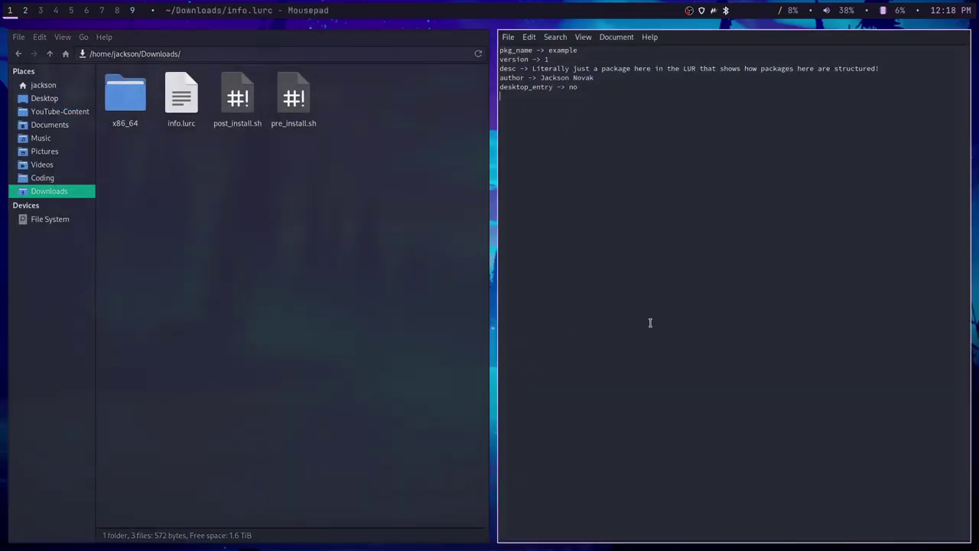
key(ctrl+q)
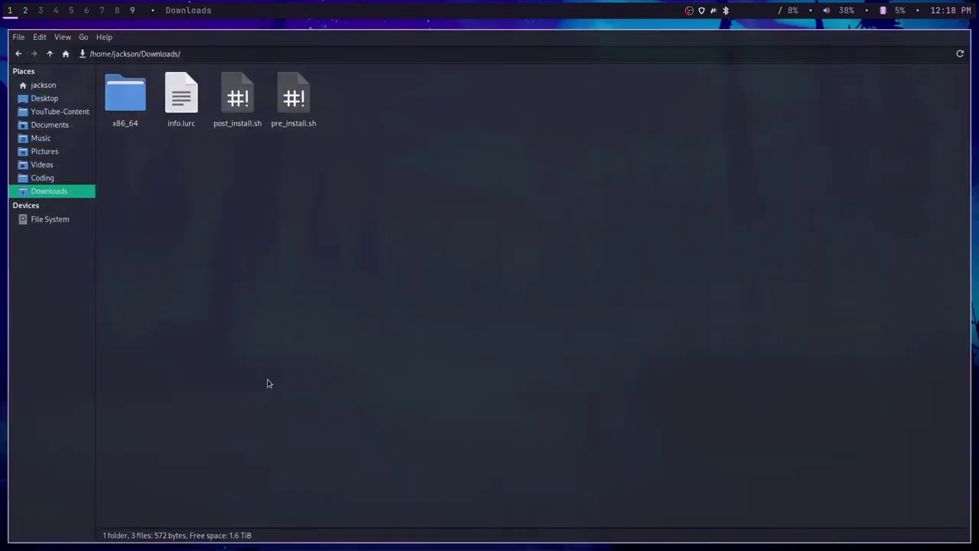
Open a terminal in the Downloads directory and view info.lurc in vim.
key(super+Return)
text(cd)
key(Right)
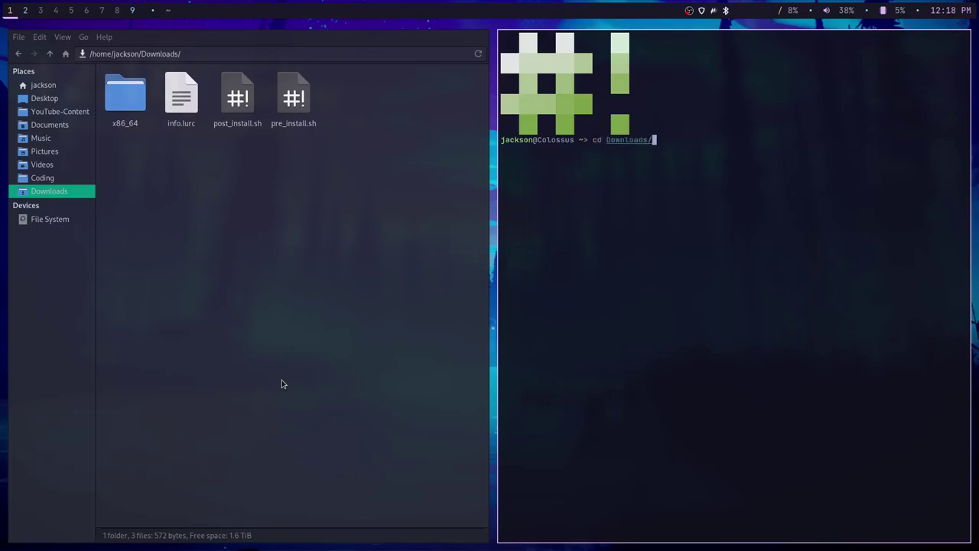
key(Return)
key(Return)
key(Return)
key(Return)
text(vim info.lurc)
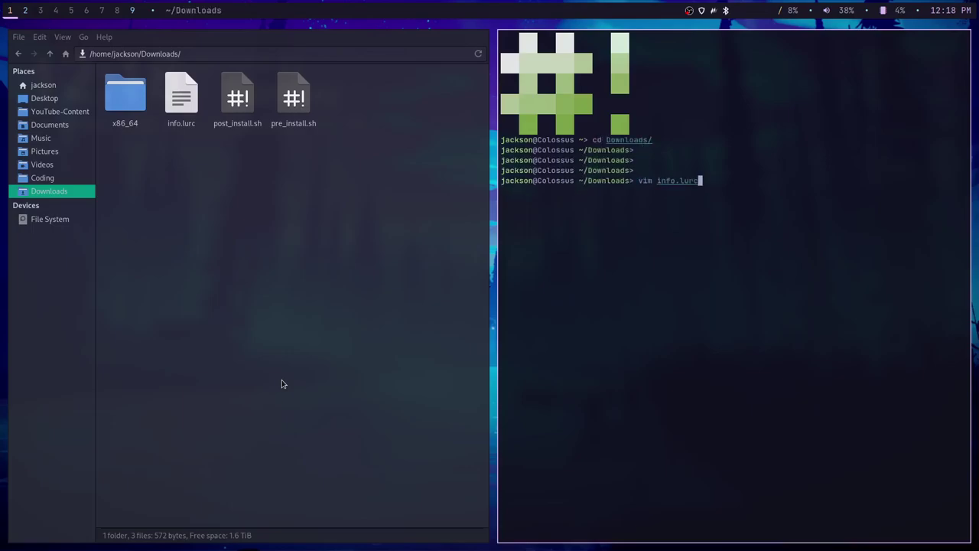
key(Return)
Float the vim window, enlarge its text, resize it so the desc line fits on one line, and centre it.
key(super+shift+space)
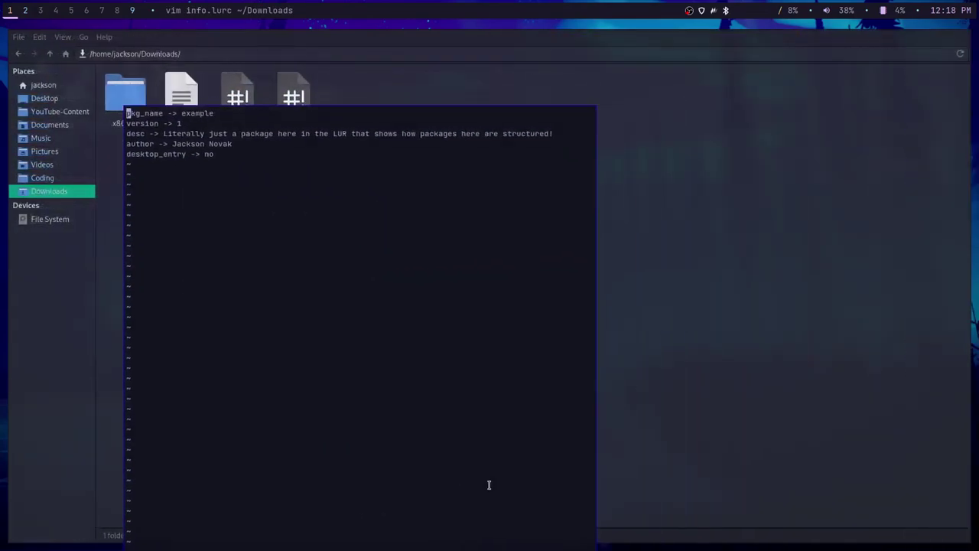
drag(408, 333, 636, 380)
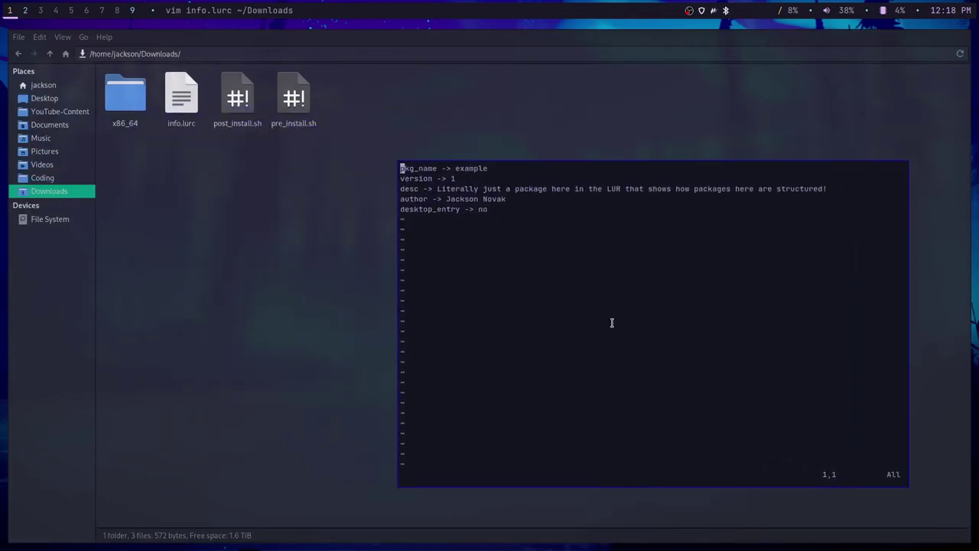
key(j)
key(j)
key(ctrl+shift+equal)
key(ctrl+shift+equal)
key(ctrl+shift+equal)
key(ctrl+shift+equal)
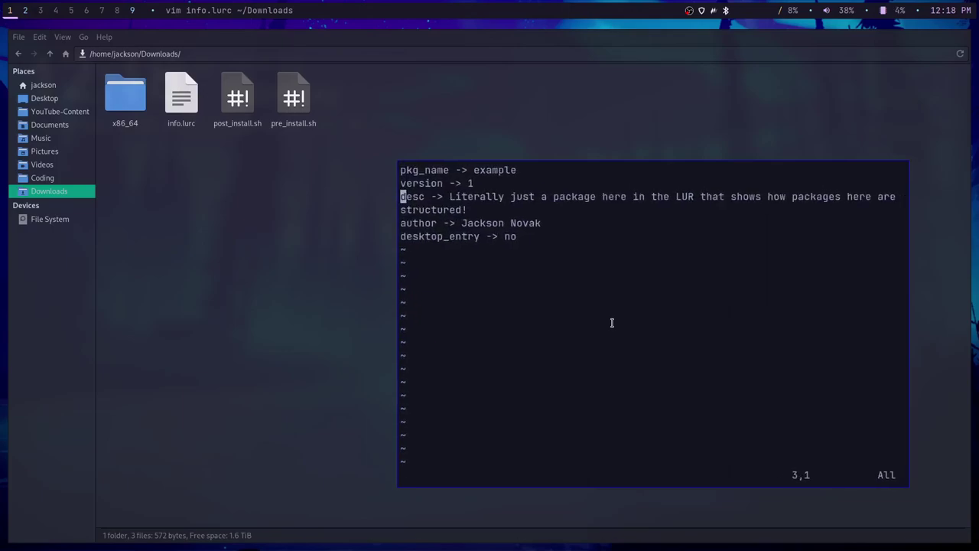
key(super+f)
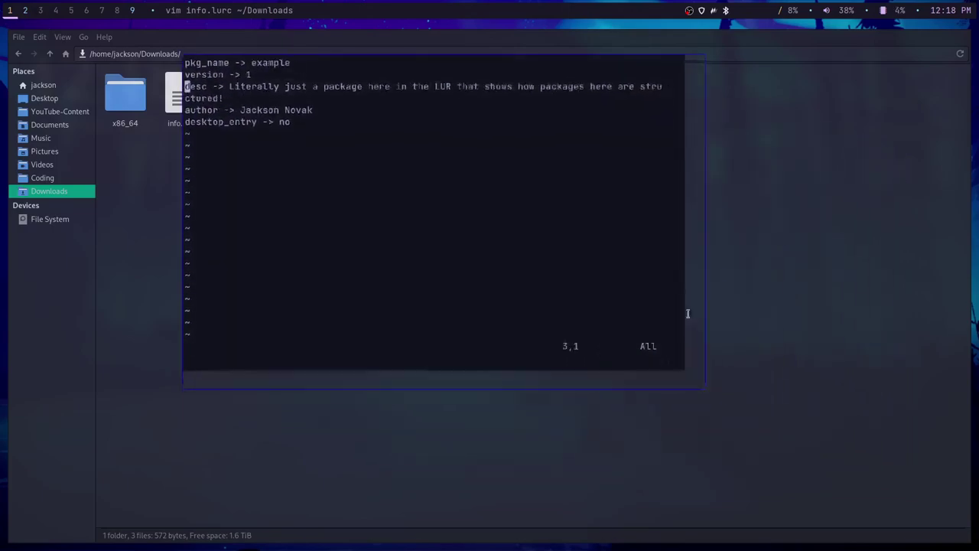
drag(729, 345, 708, 263)
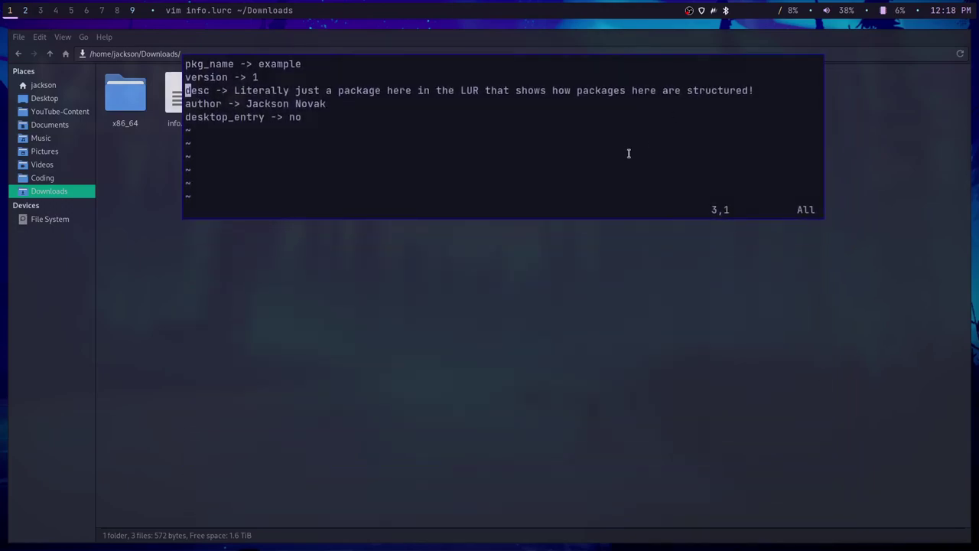
key(super+c)
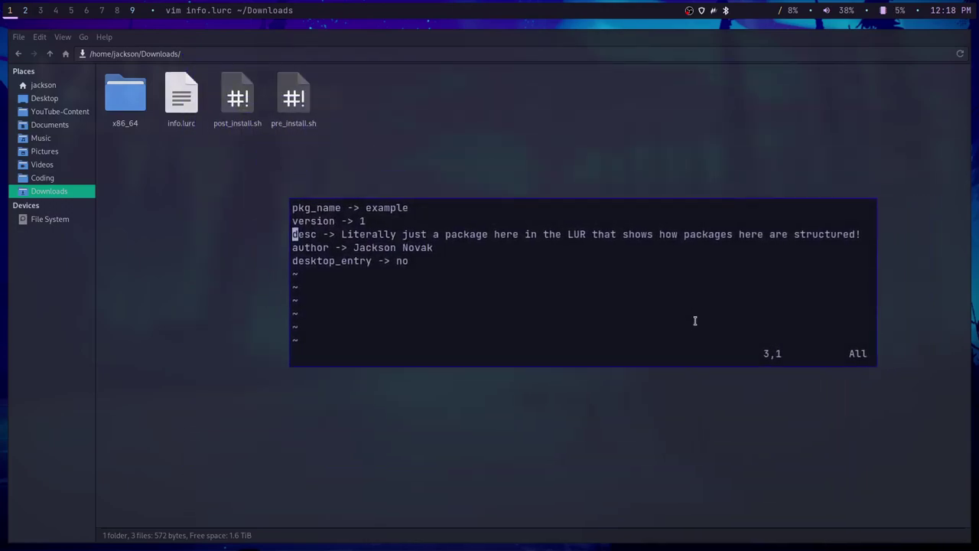
Highlight the package name, description, author and desktop_entry values of info.lurc in turn, then close the vim window.
drag(367, 207, 409, 208)
drag(367, 206, 422, 208)
click(420, 208)
drag(342, 234, 735, 245)
click(385, 284)
drag(355, 247, 437, 247)
click(346, 285)
drag(347, 261, 431, 268)
click(383, 300)
key(super+q)
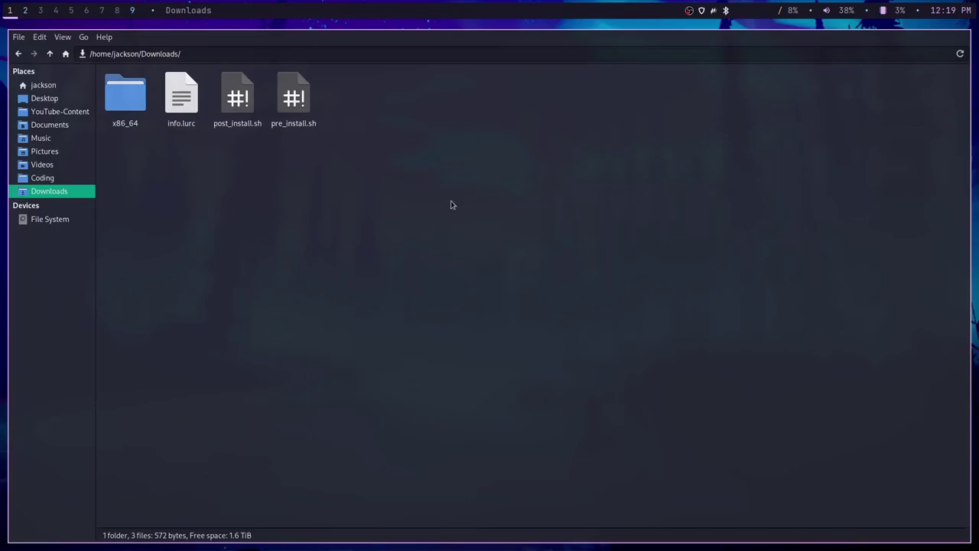
Open a terminal beside the file manager and change to the Downloads directory.
key(super+Return)
text(cd)
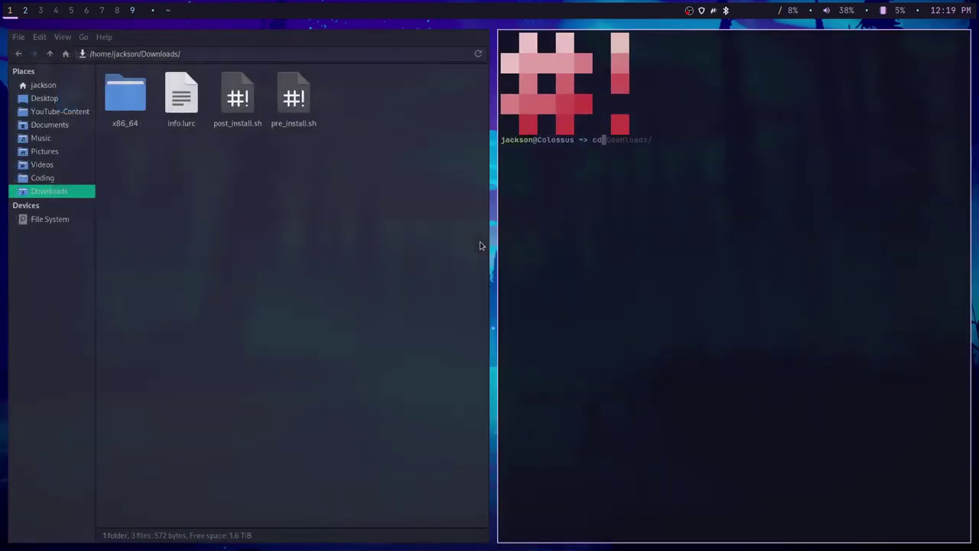
key(Right)
key(Return)
key(Return)
key(Return)
key(Return)
key(Return)
key(Return)
key(Return)
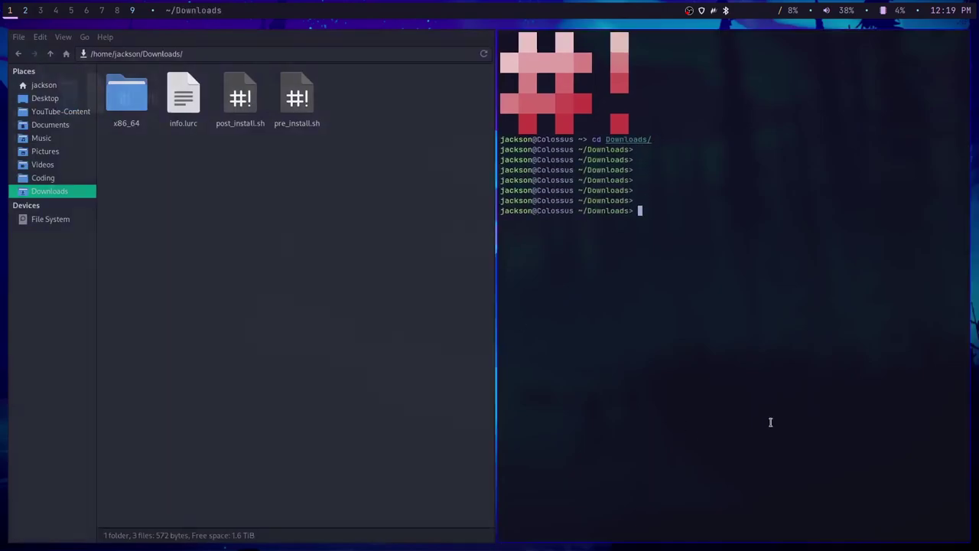
Float the terminal window, shrink its height and place it over the file manager beneath the file icons' labels.
key(super+shift+space)
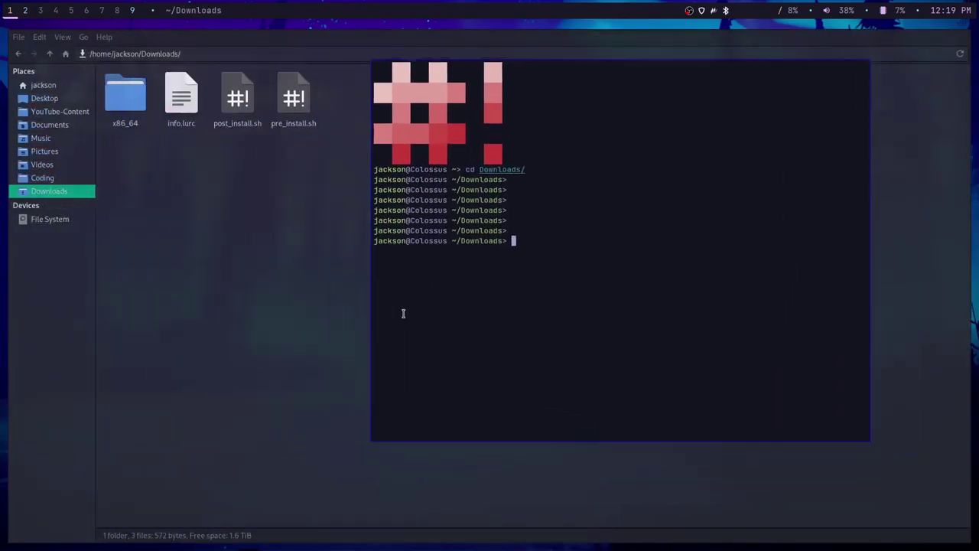
drag(403, 314, 575, 269)
drag(601, 230, 581, 262)
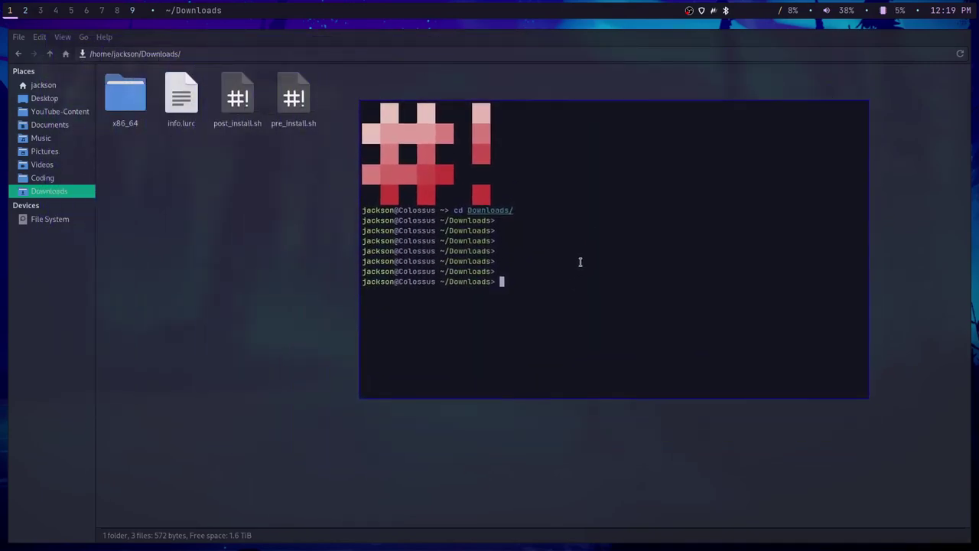
Pack everything in Downloads into an archive with the command tar cvf asciiquarium.tar *.
text(tar cvf)
key(Left)
key(Left)
key(Left)
key(Right)
key(Delete)
text(v)
key(Left)
key(Left)
key(Left)
key(Left)
key(Left)
key(Right)
key(Right)
key(Right)
key(Right)
key(Right)
key(Right)
key(Right)
key(Left)
key(Left)
key(Left)
key(Left)
key(Left)
key(Left)
key(Left)
key(Left)
key(Right)
key(Right)
key(Right)
key(Right)
key(Right)
key(Right)
key(Right)
key(Right)
key(Return)
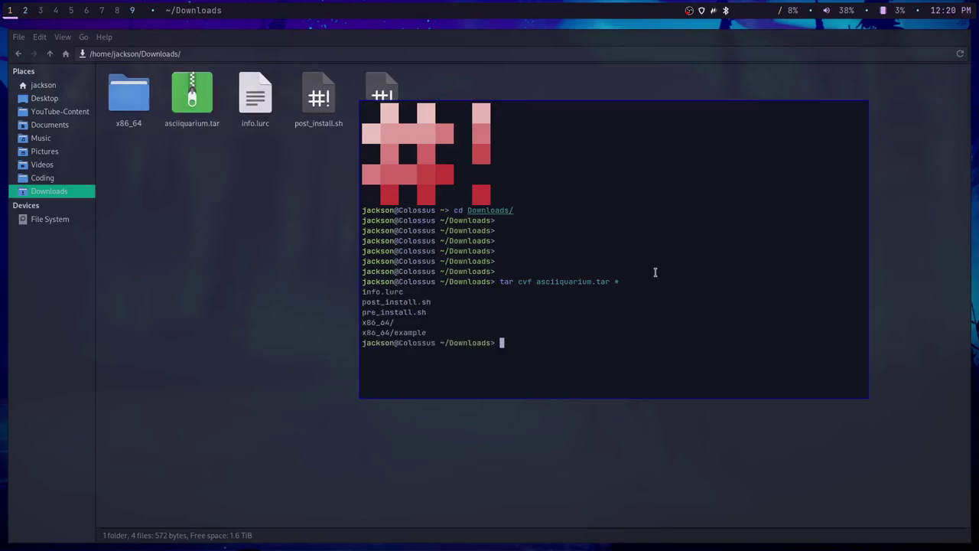
Compress asciiquarium.tar with gzip and exit the terminal.
text(gzip)
key(Right)
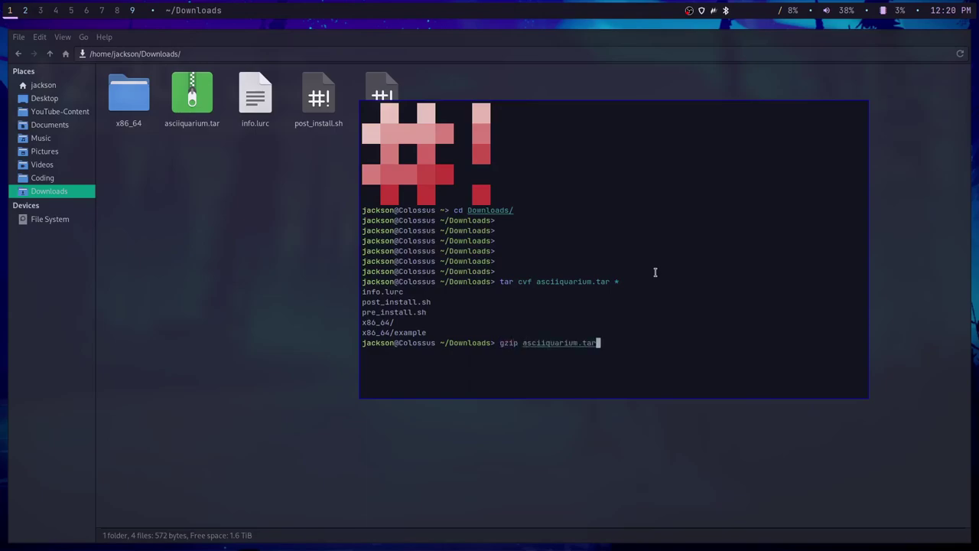
key(Return)
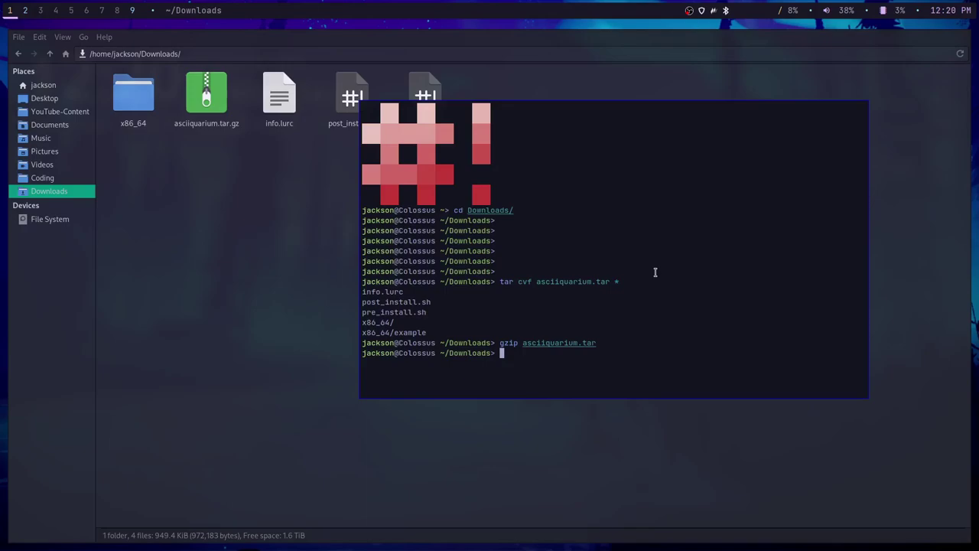
text(exit)
key(Return)
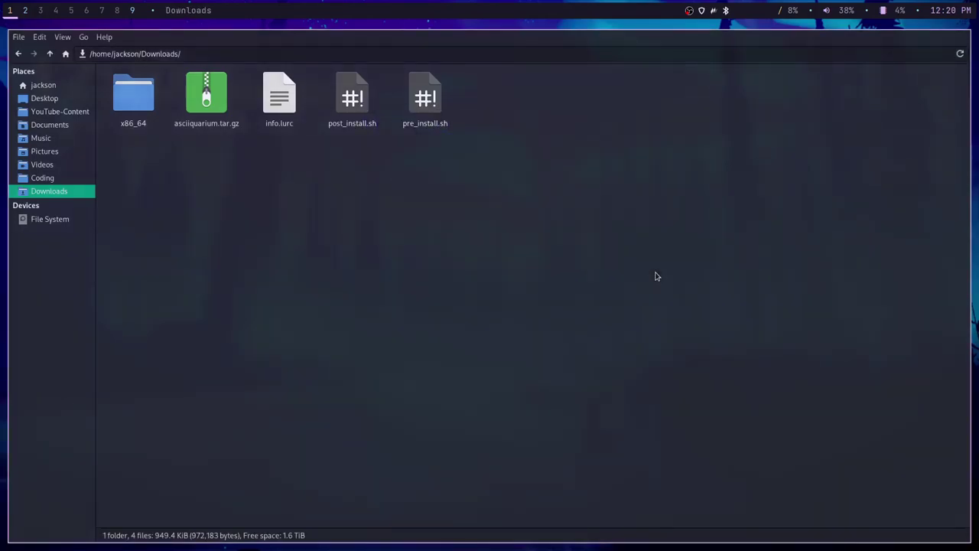
Rename asciiquarium.tar.gz in Downloads to example-pkg.tar.gz.
drag(204, 111, 193, 176)
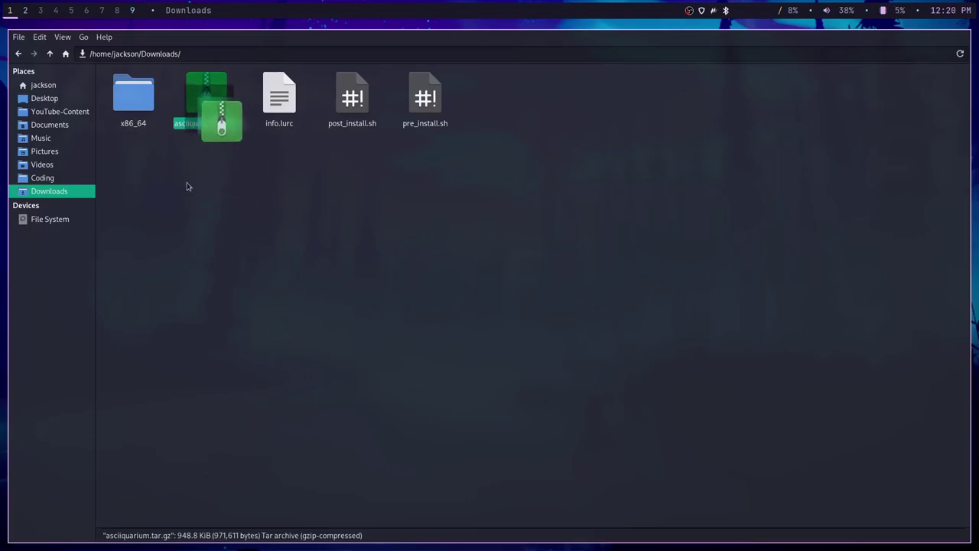
right_click(195, 95)
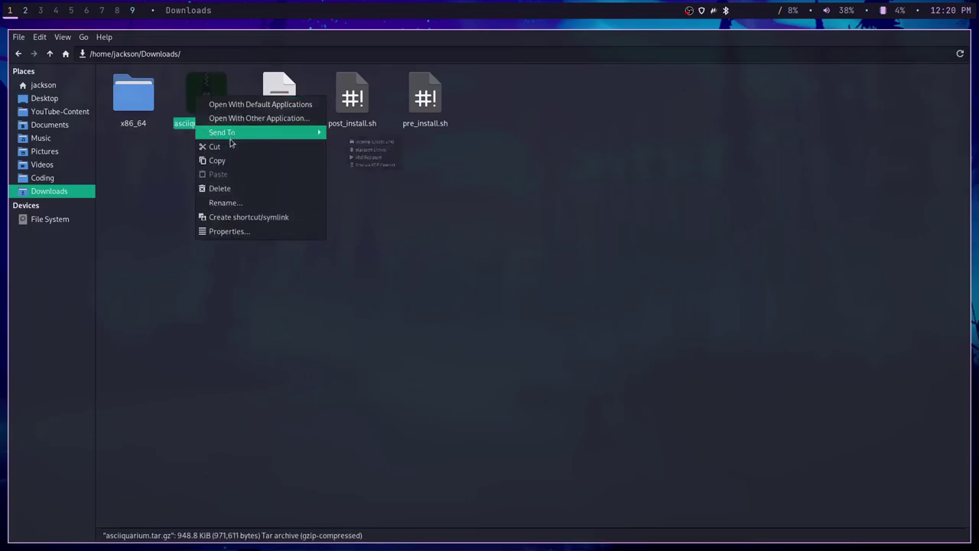
click(228, 203)
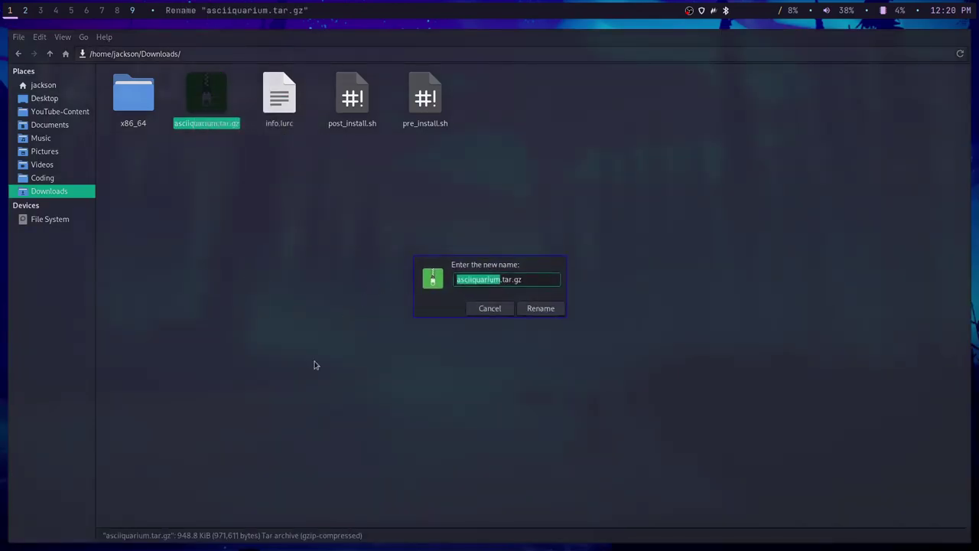
text(example)
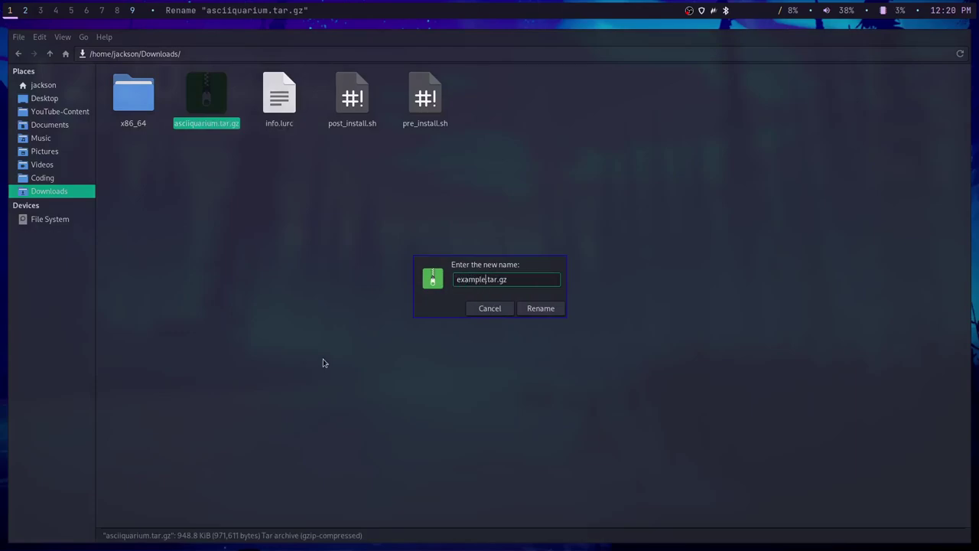
text(-pkg)
click(590, 368)
click(539, 309)
click(201, 104)
drag(202, 104, 253, 202)
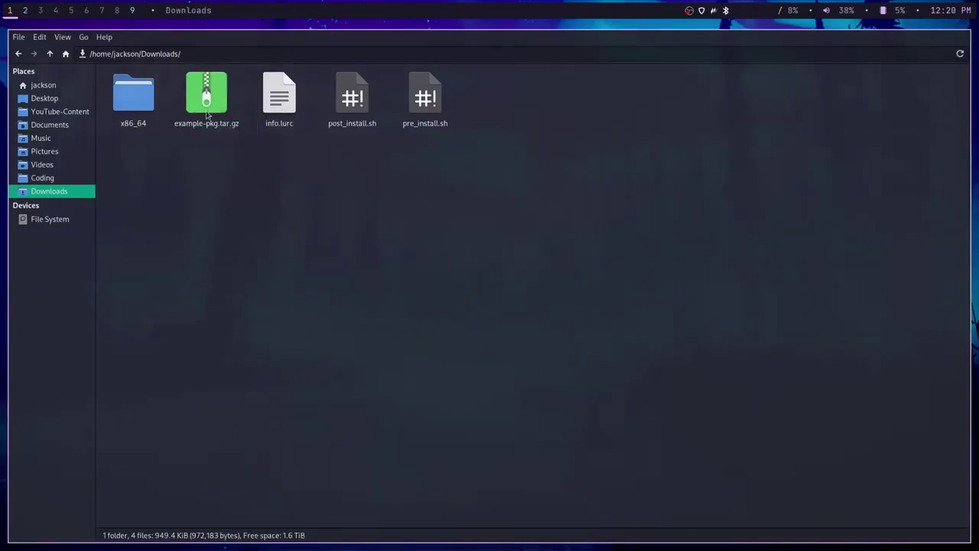
Permanently delete the x86_64 folder and all files in Downloads, then close the file manager.
drag(818, 238, 25, 4)
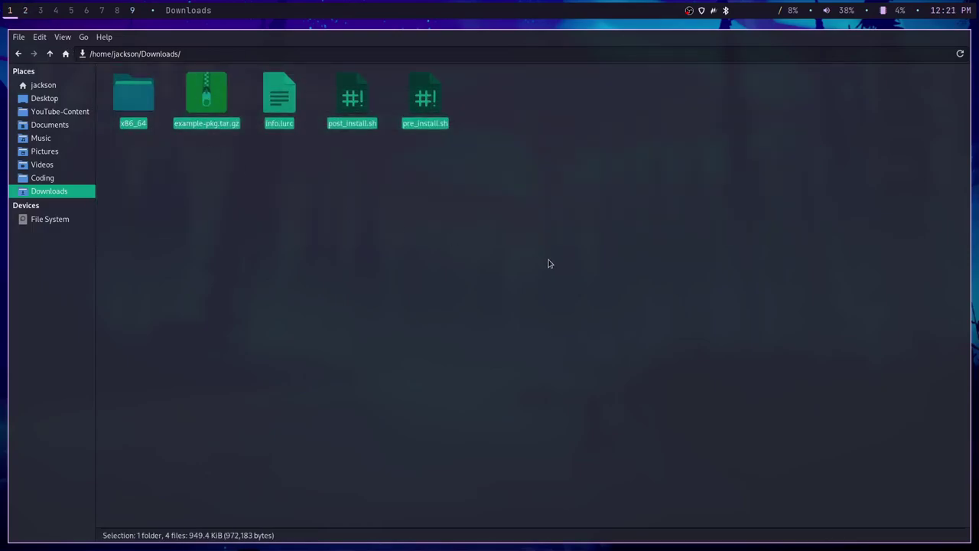
key(shift+Delete)
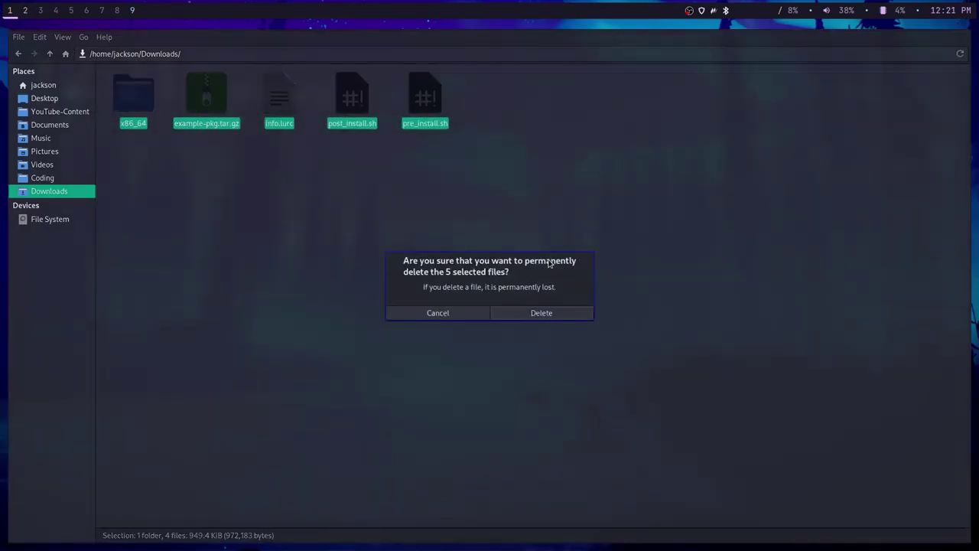
click(543, 309)
key(ctrl+q)
Switch to Firefox, open the lurp repository's wiki on Codeberg through the owner's profile, and check its list of pages.
key(super+2)
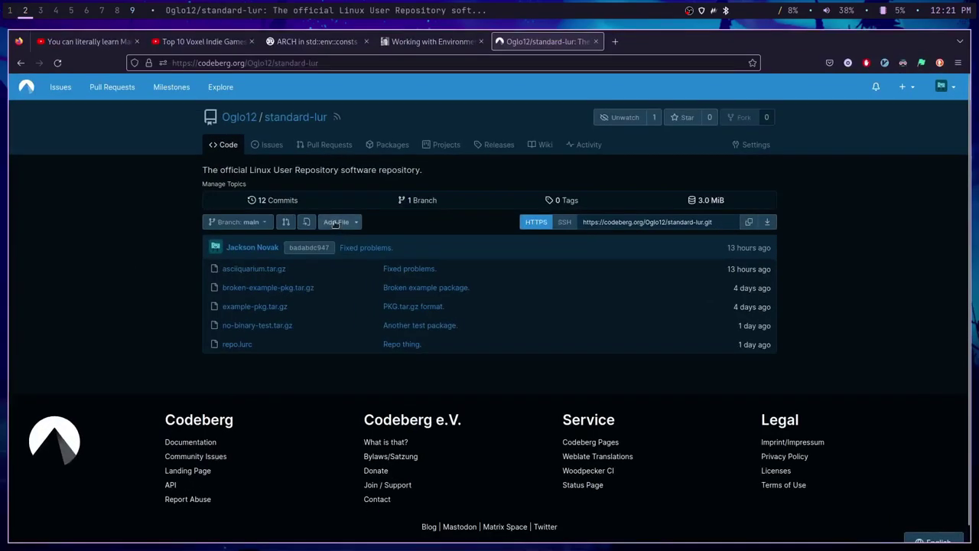
click(237, 119)
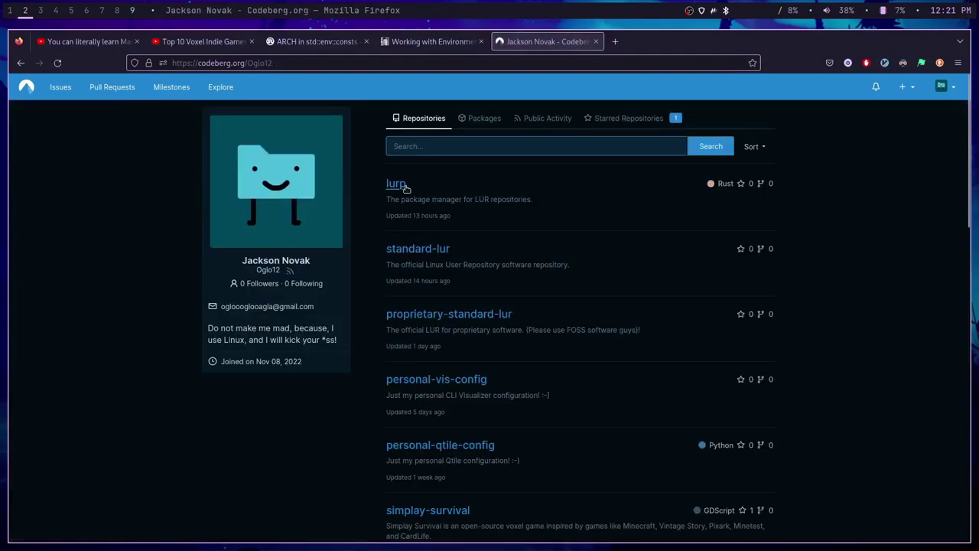
click(396, 184)
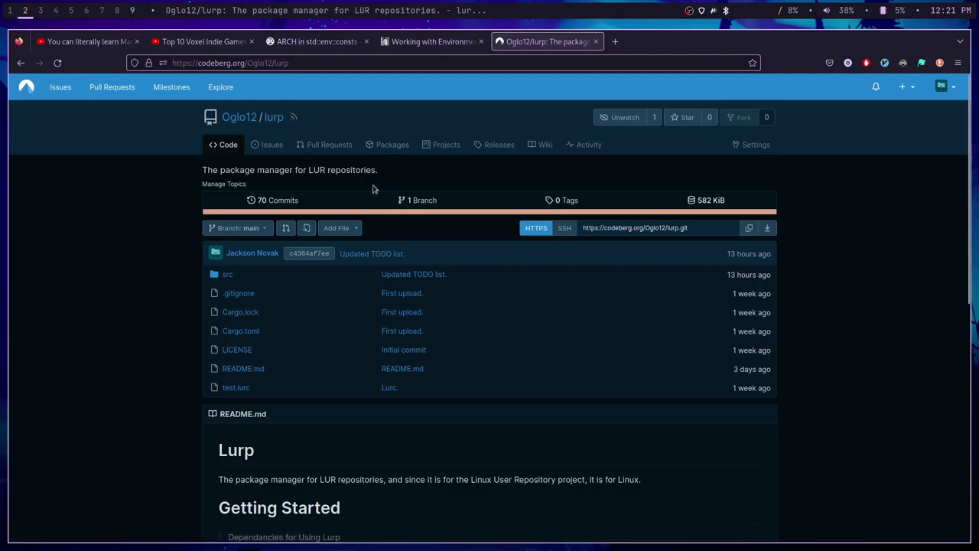
click(538, 146)
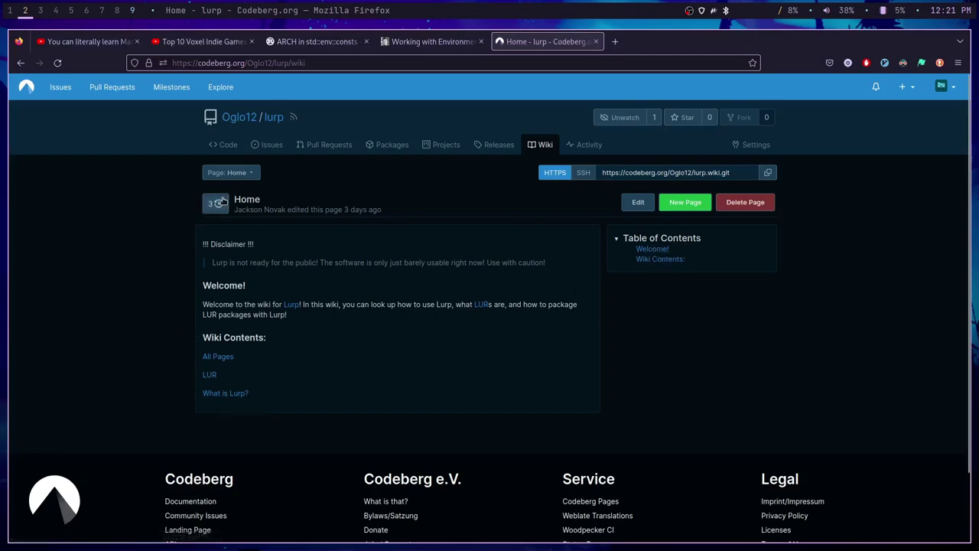
click(237, 173)
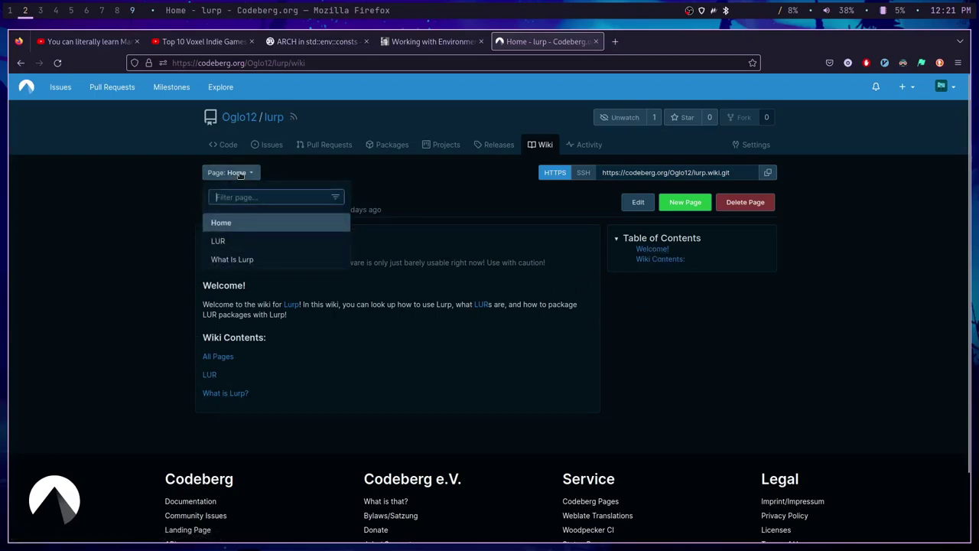
click(238, 174)
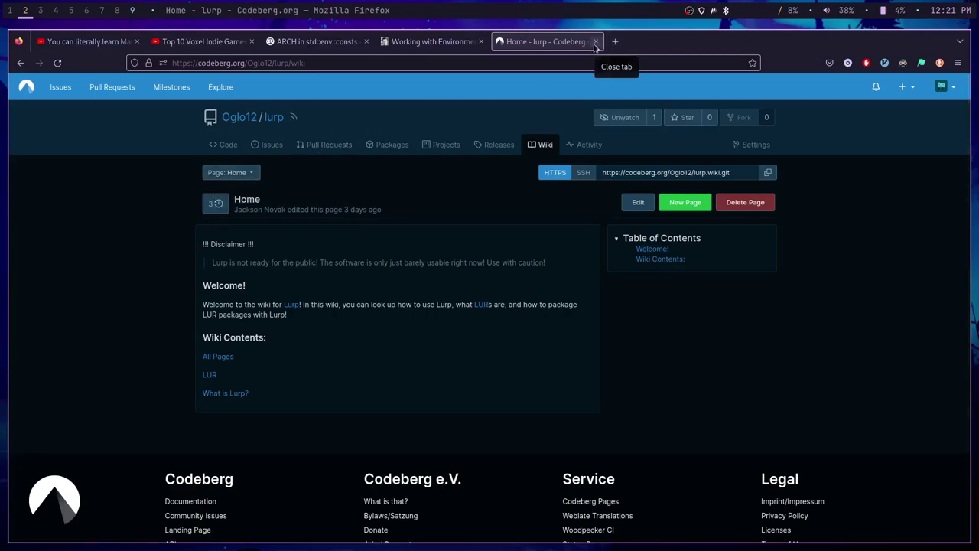
Close the lurp wiki tab, close Firefox and return to workspace 1.
click(616, 41)
click(596, 41)
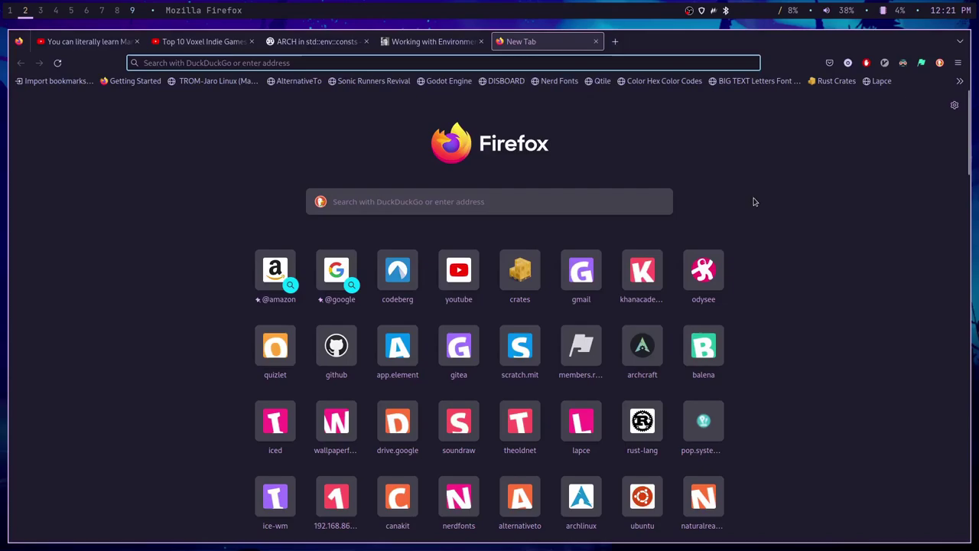
key(super+w)
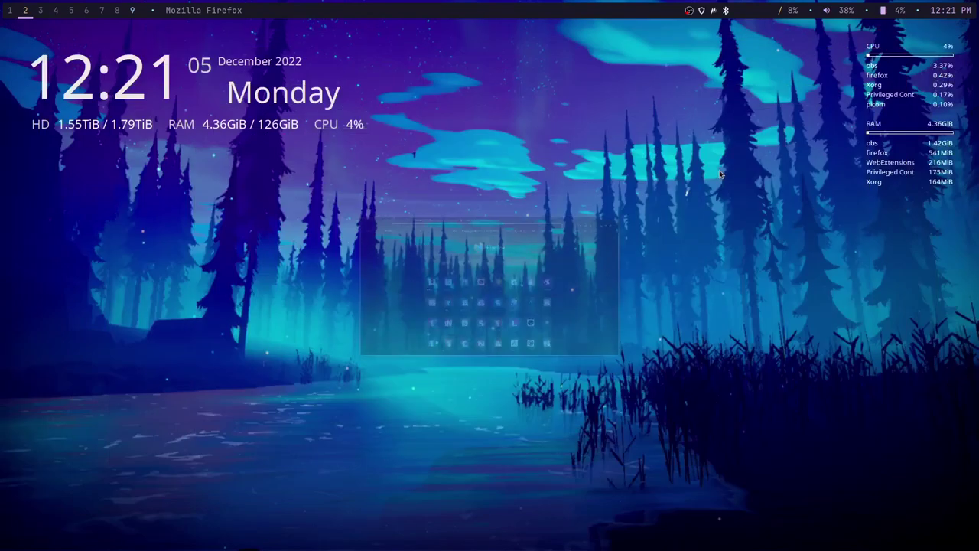
key(super+1)
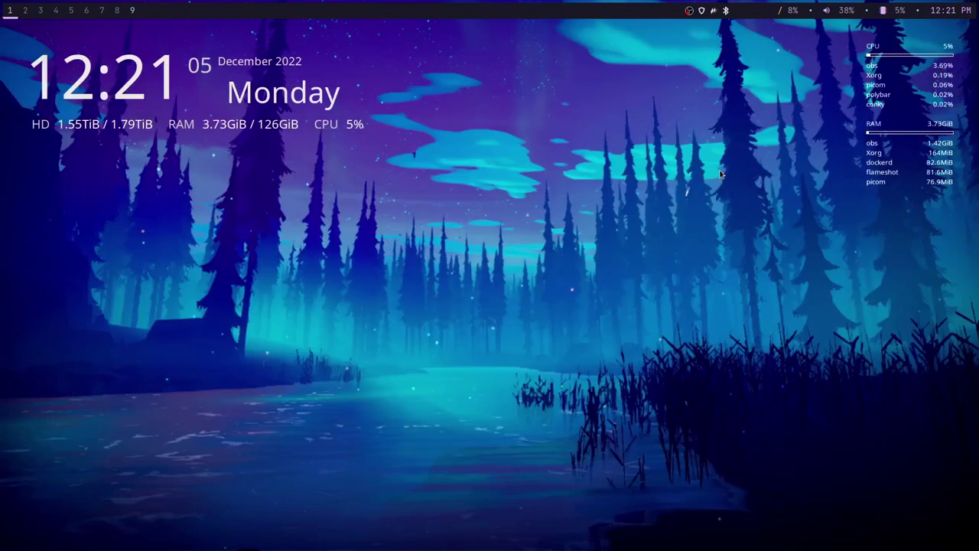
Open a terminal, view Coding/Rust/lurp/src/main.rs with cat through to the end of the file, and quit the pager.
key(super+Return)
text(cat )
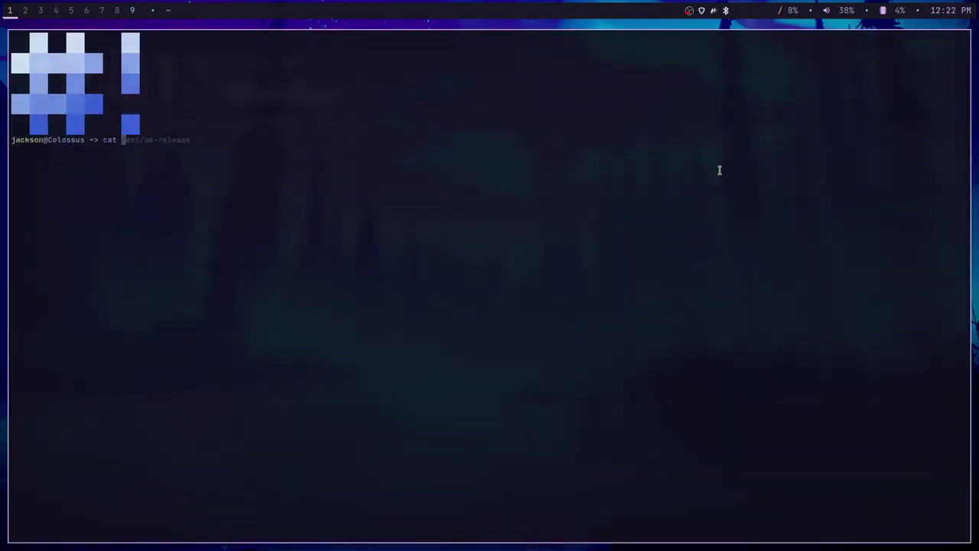
text(Cod)
key(Right)
key(Return)
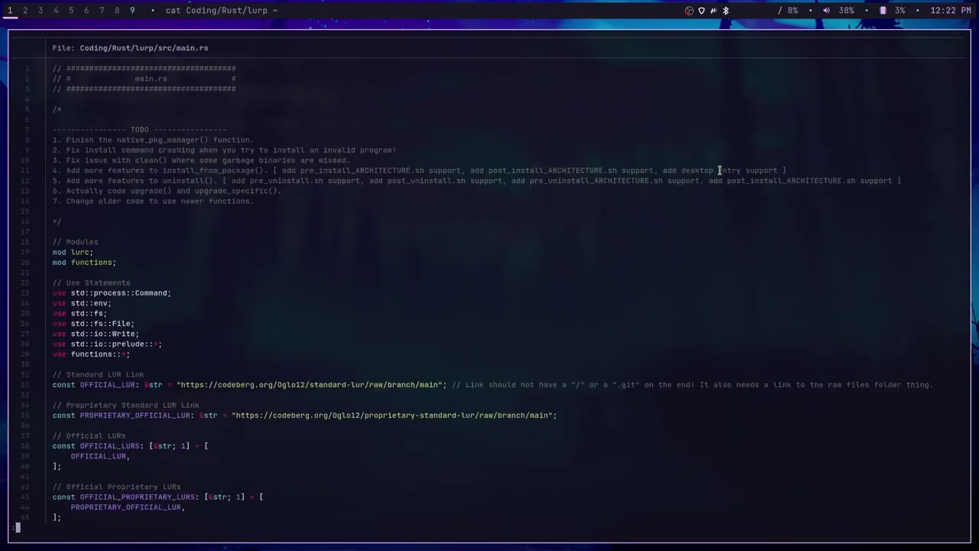
scroll(720, 170, down, 9)
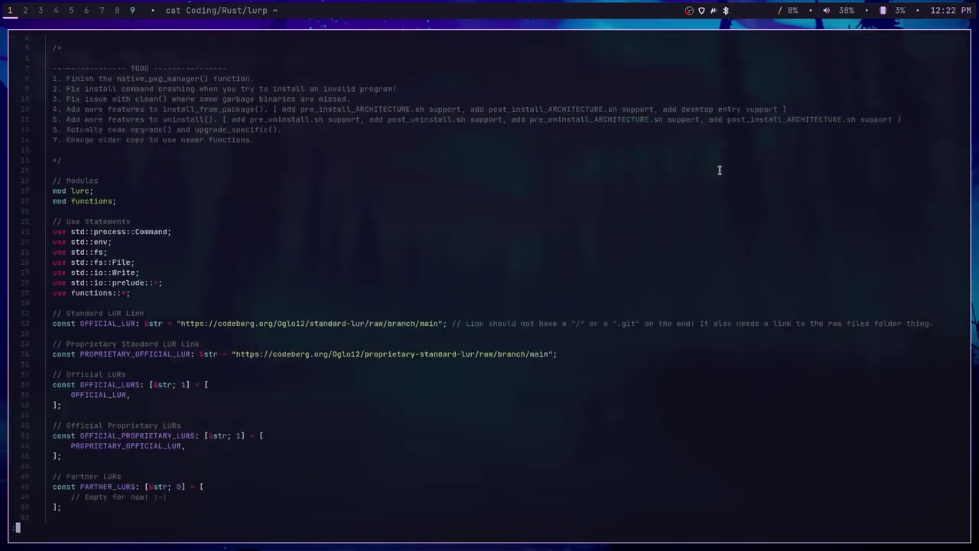
scroll(720, 170, down, 4)
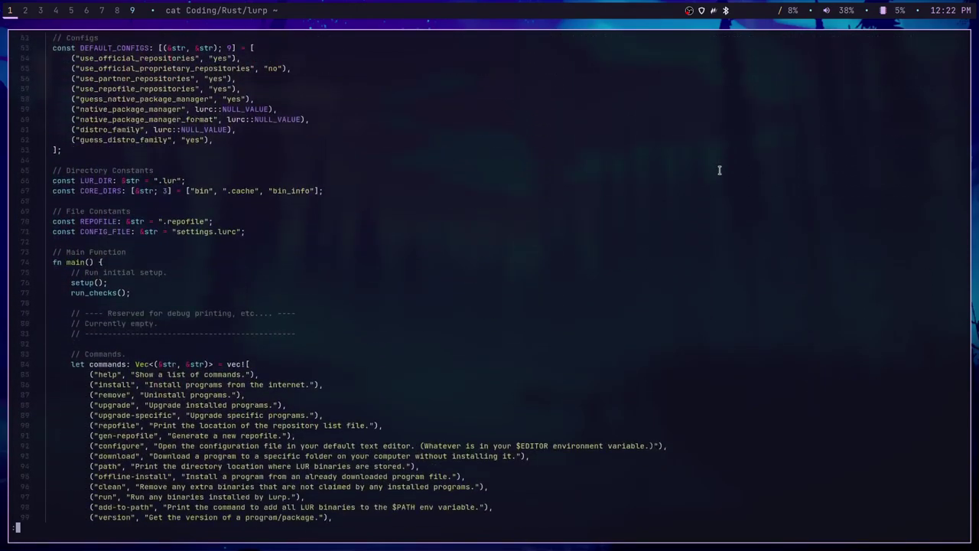
key(shift+g)
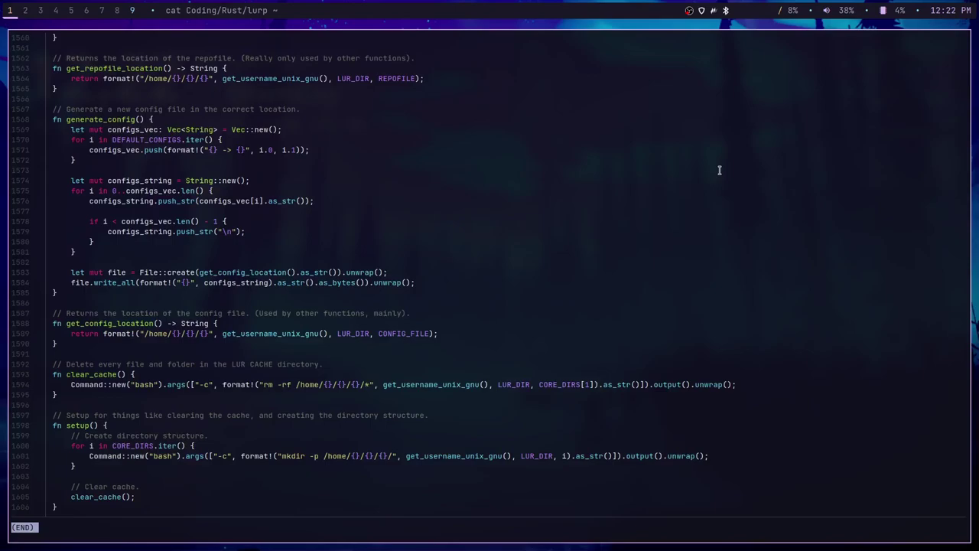
key(Up)
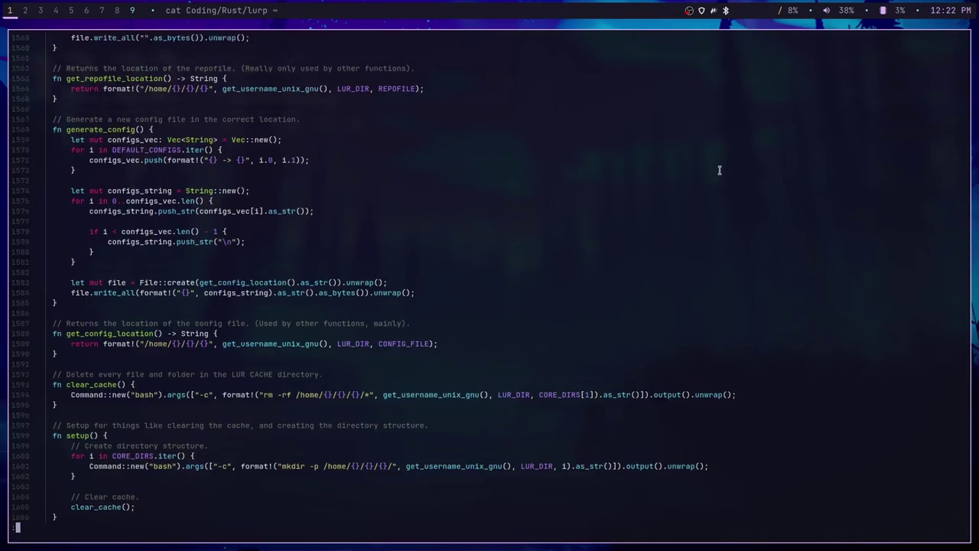
key(q)
View main.rs with cat again and highlight the standard-lur repository address in the OFFICIAL_LUR constant, up to the /raw part.
key(Up)
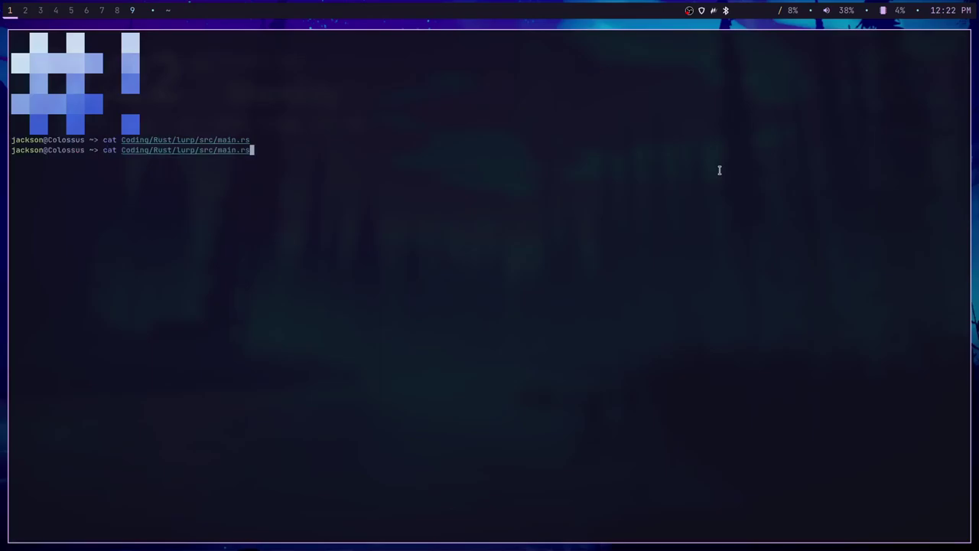
key(Return)
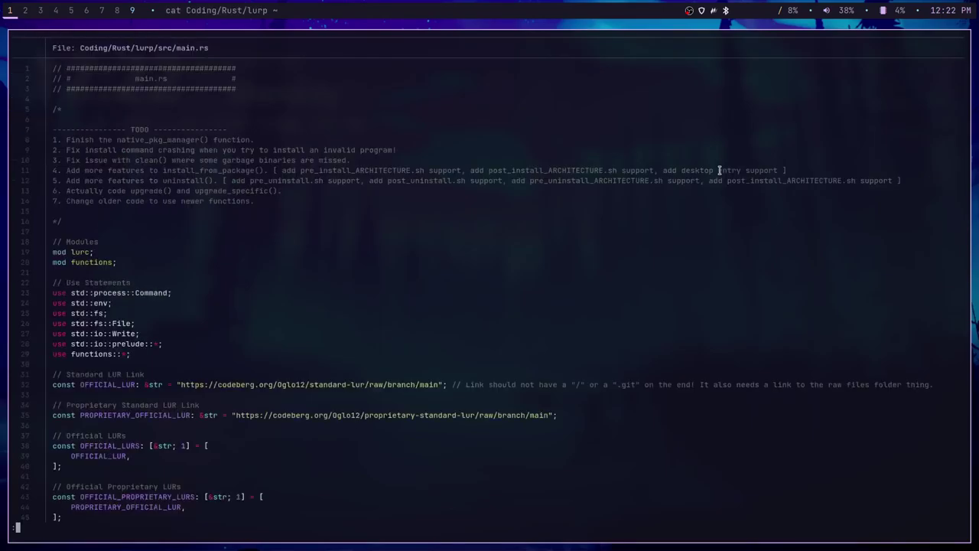
key(Down)
key(Down)
key(Down)
key(Down)
key(Down)
key(Down)
key(Down)
key(Down)
key(Down)
key(Down)
key(Down)
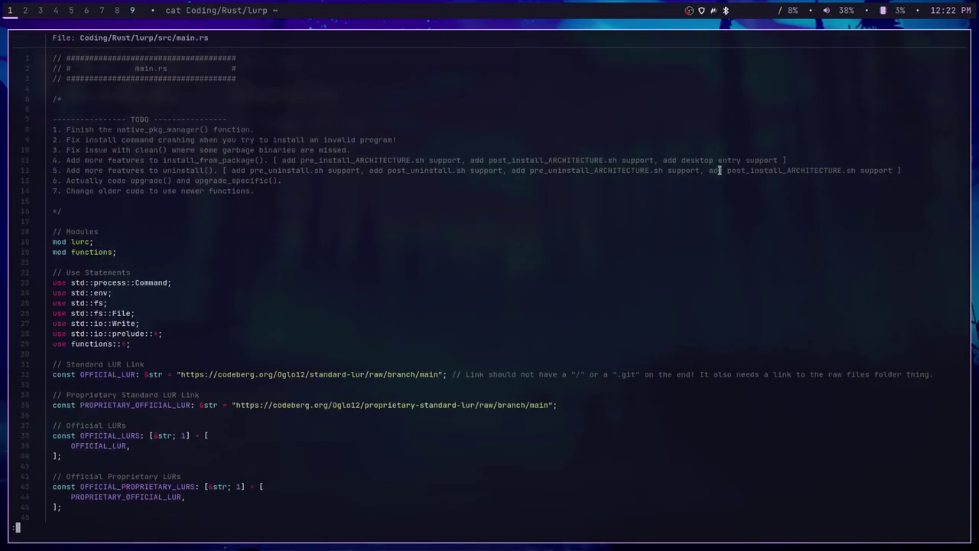
key(Down)
key(Down)
key(Down)
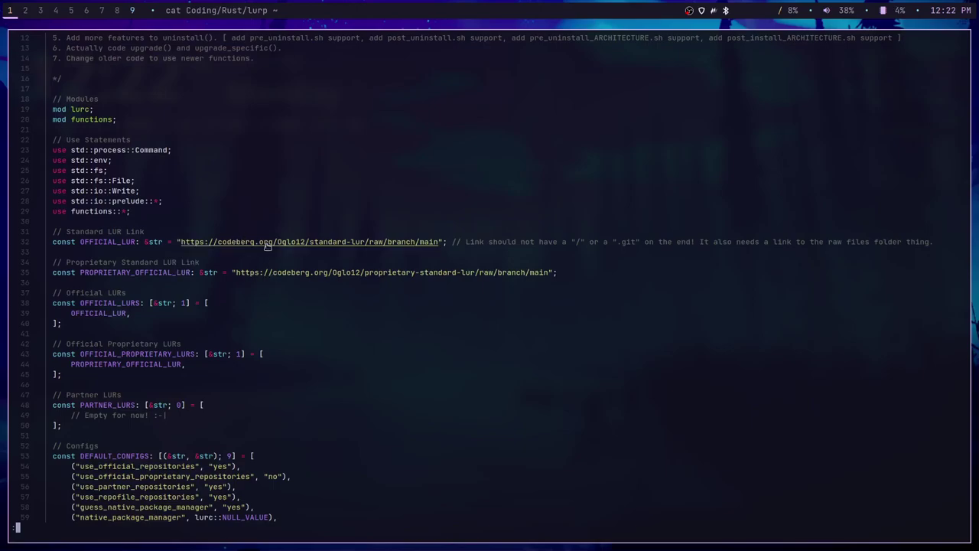
drag(178, 241, 365, 242)
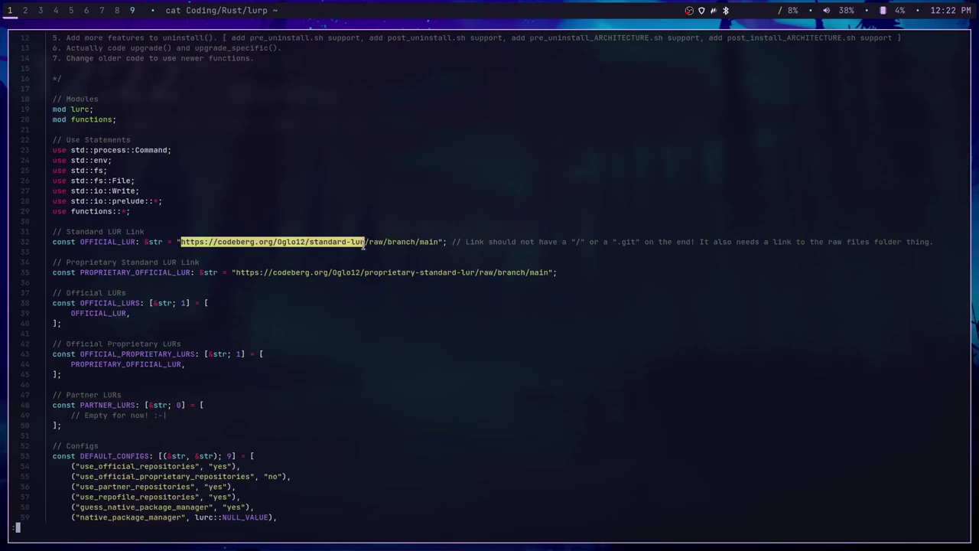
Highlight the /raw/branch/main part of the OFFICIAL_LUR link in main.rs and clear the selection.
drag(365, 242, 441, 242)
click(366, 499)
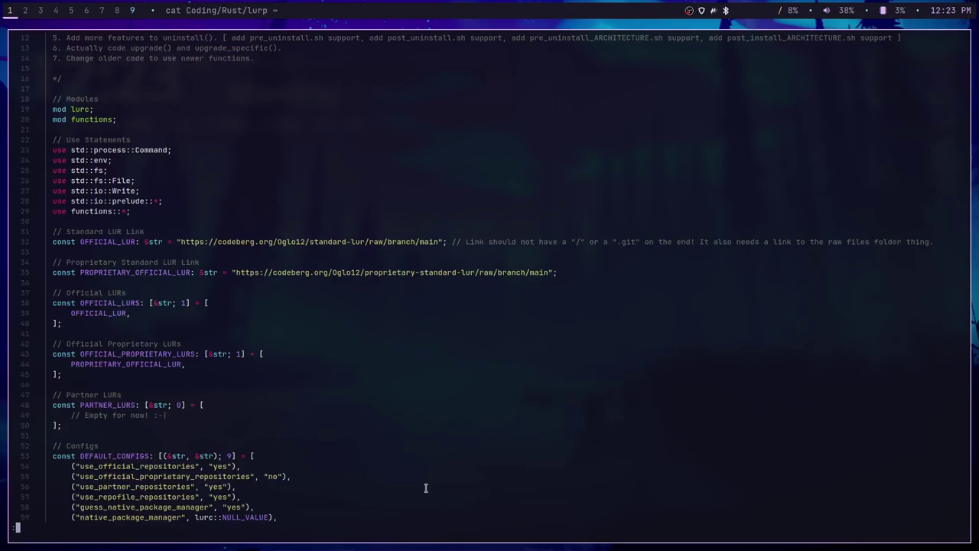
click(441, 241)
Examine the PROPRIETARY_OFFICIAL_LUR constant, highlighting its whole line and parts of its name.
drag(50, 272, 596, 270)
click(596, 270)
drag(83, 273, 174, 279)
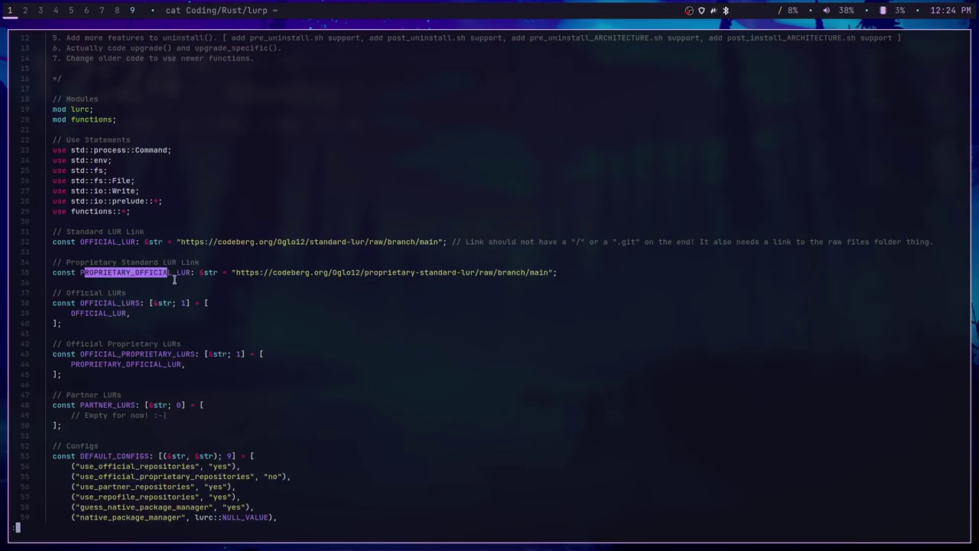
click(116, 274)
drag(113, 274, 188, 274)
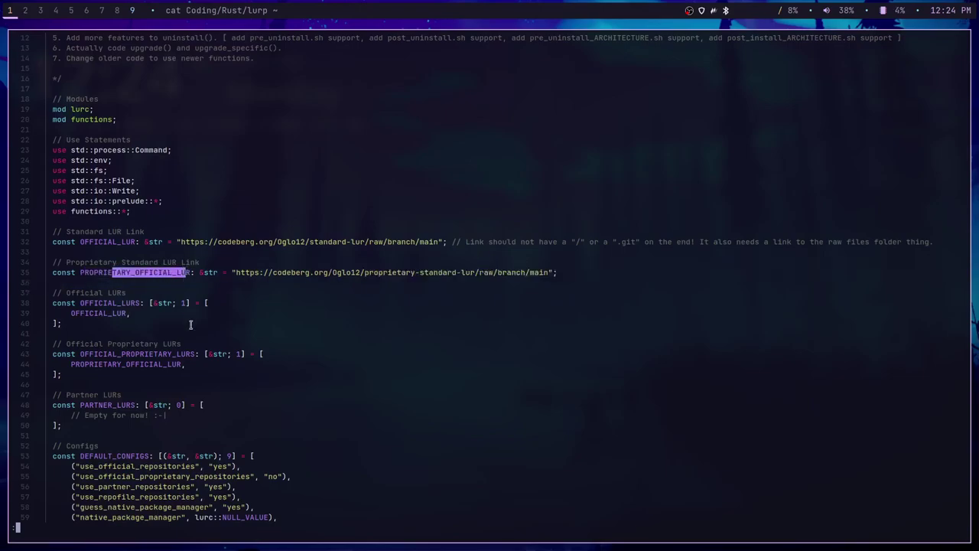
click(177, 273)
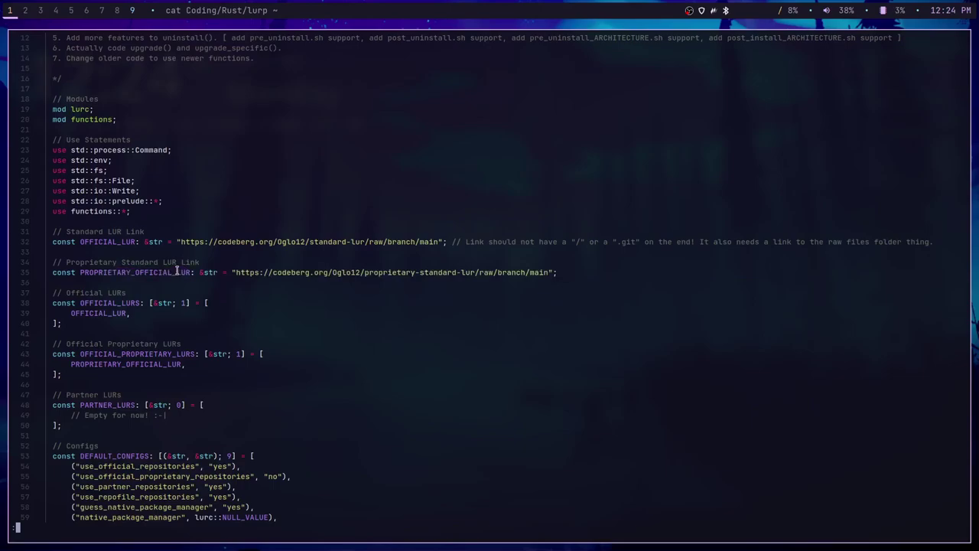
drag(178, 273, 163, 273)
click(167, 277)
Examine the OFFICIAL_LURS and PARTNER_LURS arrays, highlighting the comment inside PARTNER_LURS, down to the DEFAULT_CONFIGS section.
scroll(190, 378, down, 1)
drag(69, 282, 130, 283)
click(130, 283)
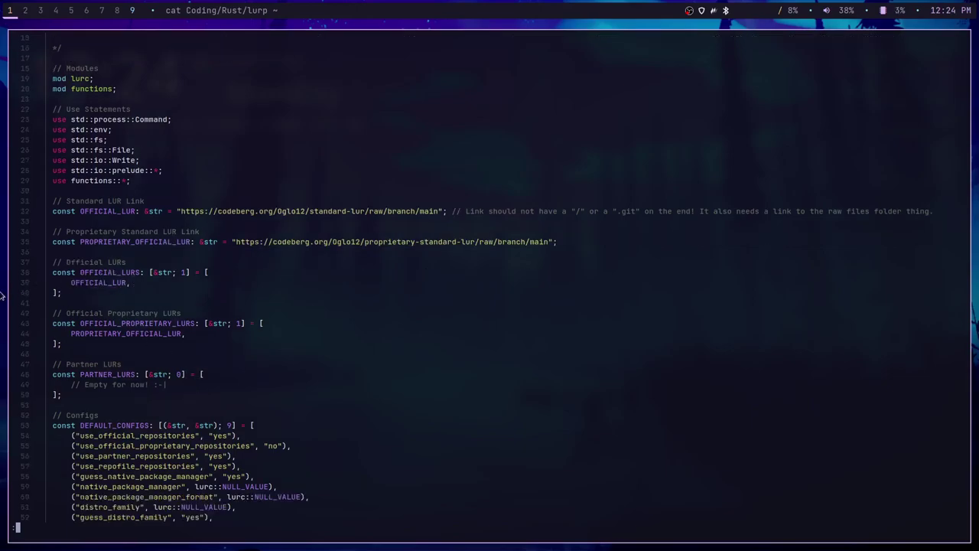
scroll(93, 291, down, 2)
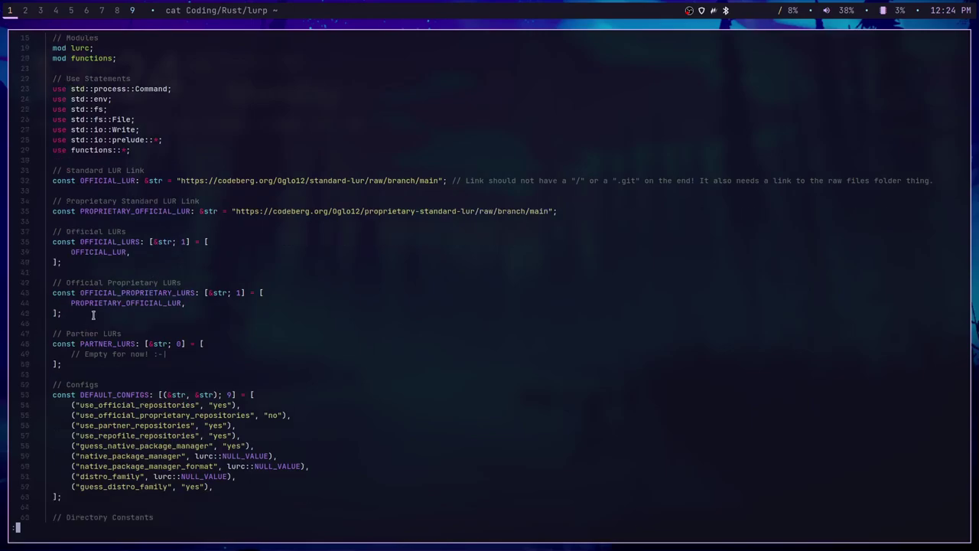
mouse_move(70, 323)
mouse_down()
mouse_move(169, 323)
mouse_move(66, 326)
mouse_up()
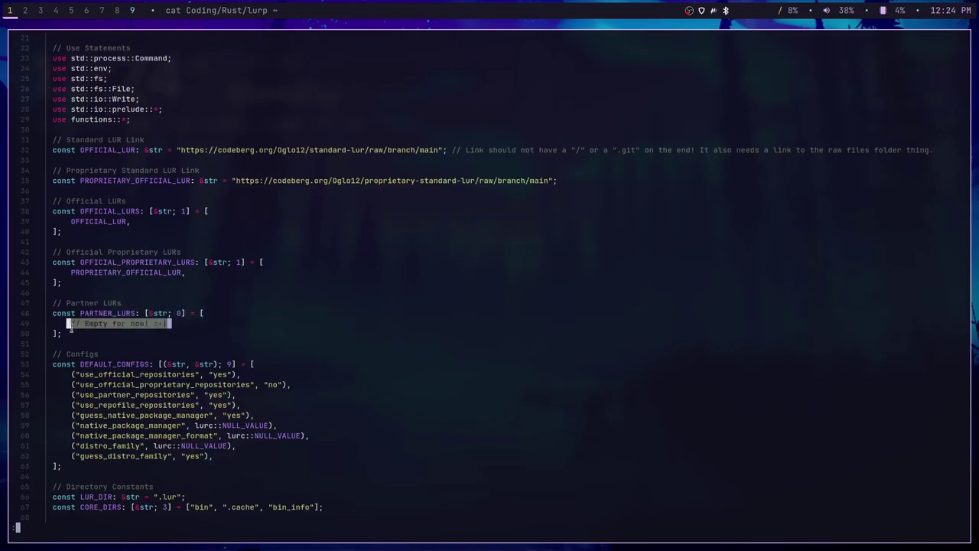
click(80, 327)
scroll(80, 327, down, 4)
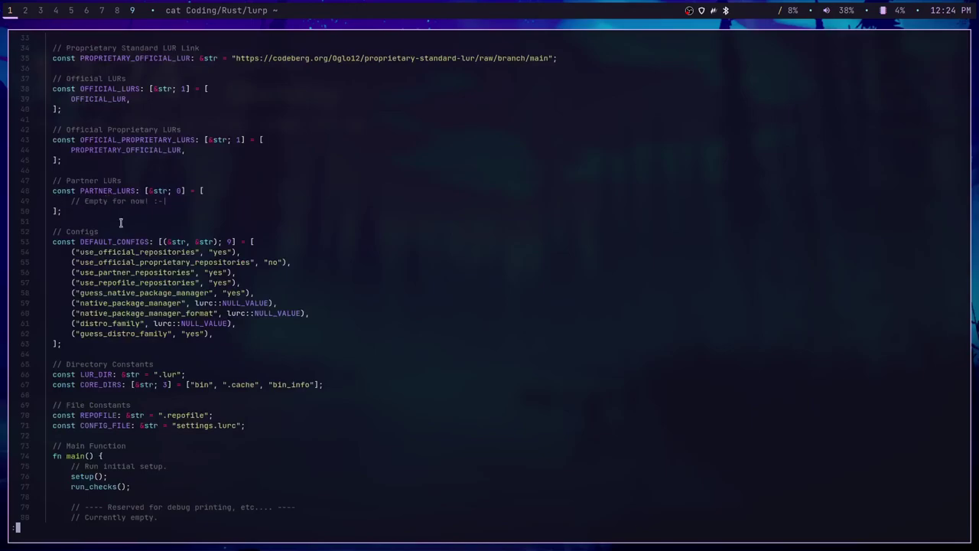
drag(100, 203, 134, 203)
click(147, 216)
scroll(61, 276, down, 1)
scroll(59, 274, down, 1)
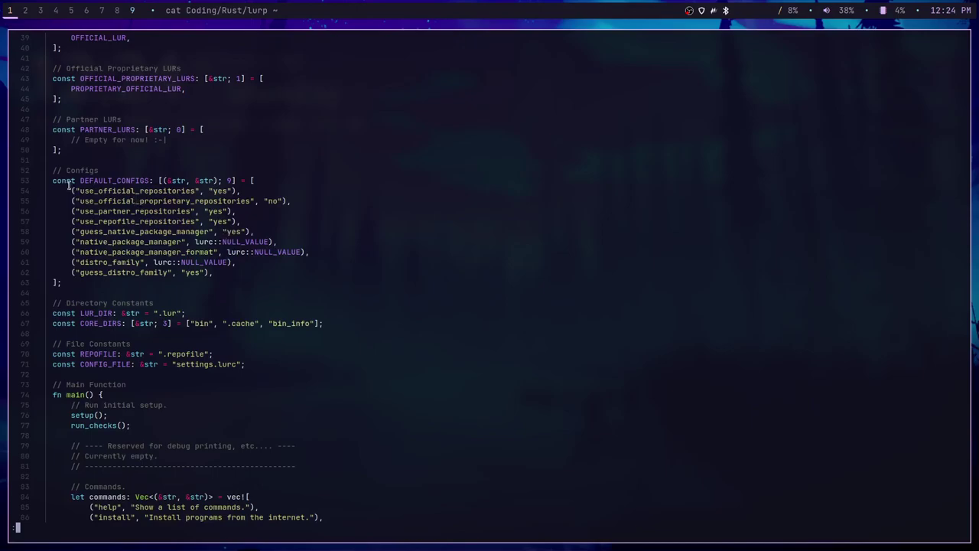
Look through the commands list and the command handling code in main.rs, quit the pager and close the terminal with exit.
scroll(202, 214, down, 20)
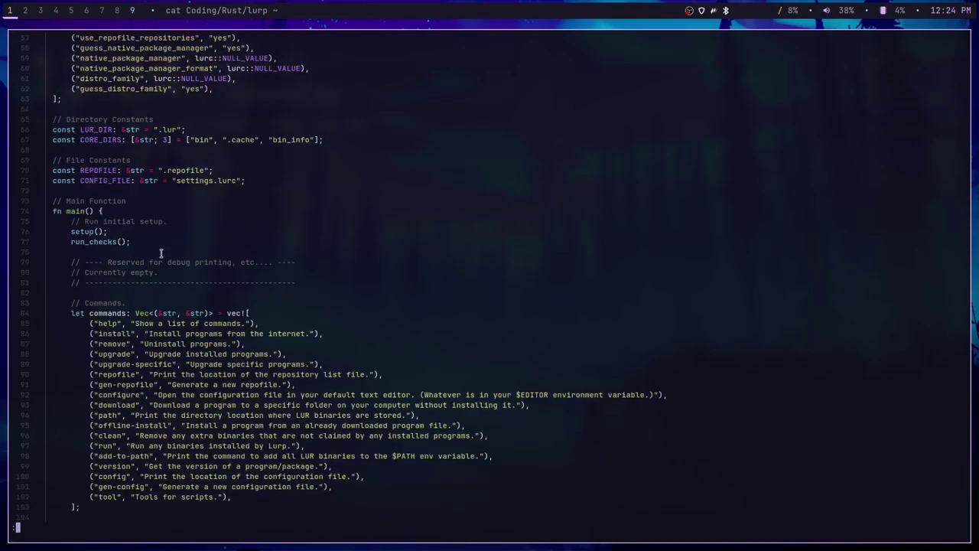
scroll(161, 251, down, 20)
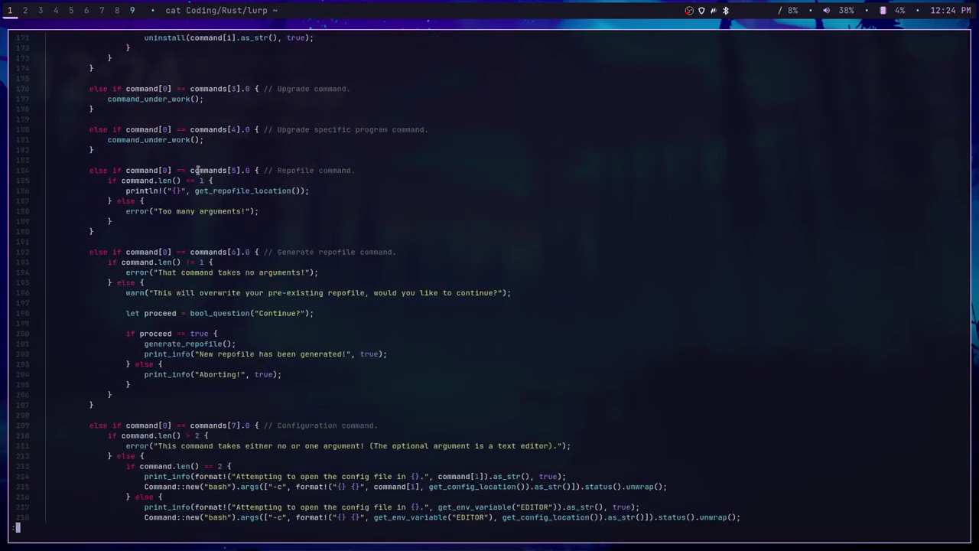
key(q)
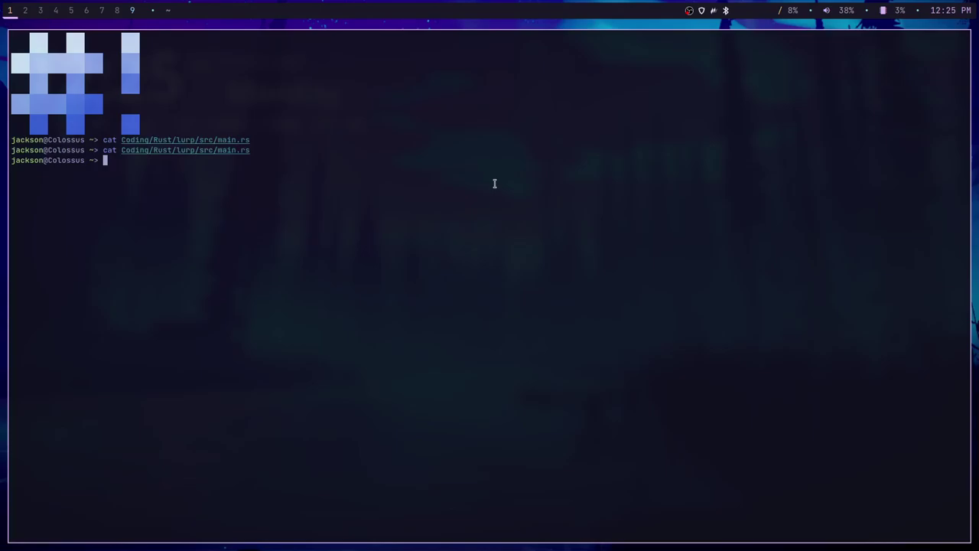
text(exit)
key(Return)
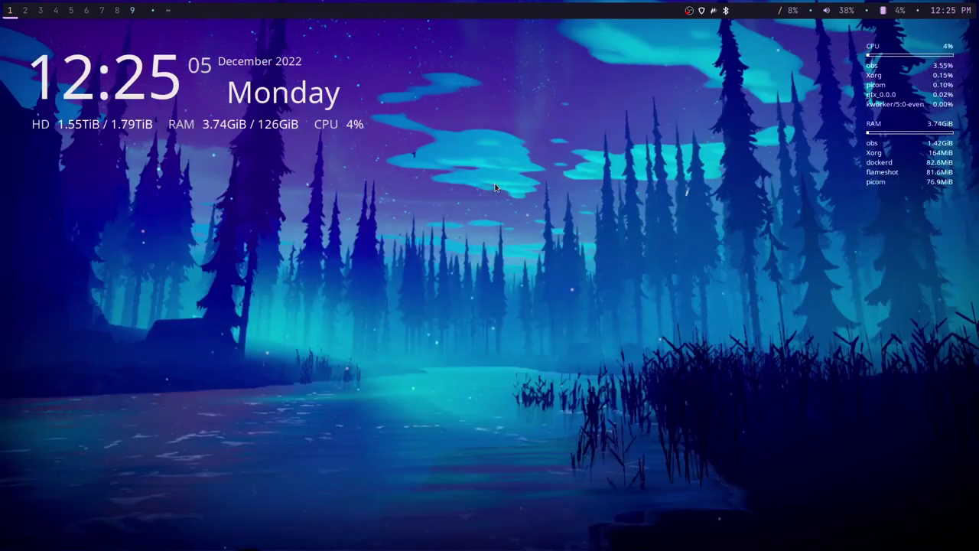
Switch to Firefox, load codeberg.org and open the standard-lur repository from the dashboard.
key(super+w)
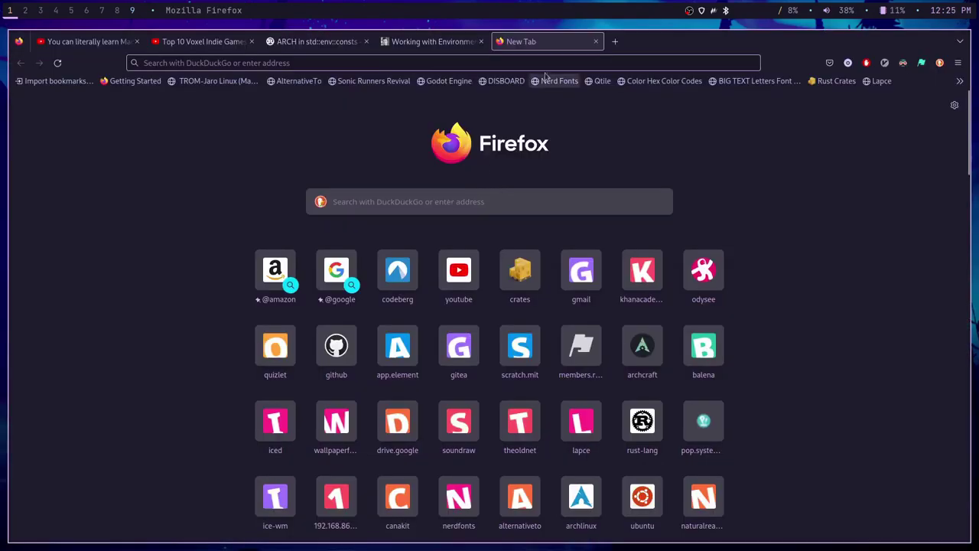
click(540, 69)
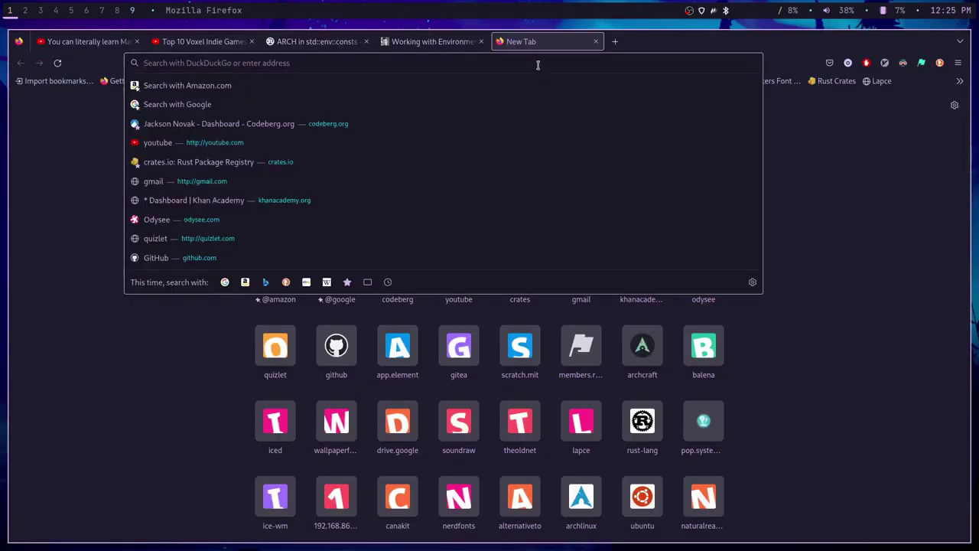
text(codeberg.org)
key(Return)
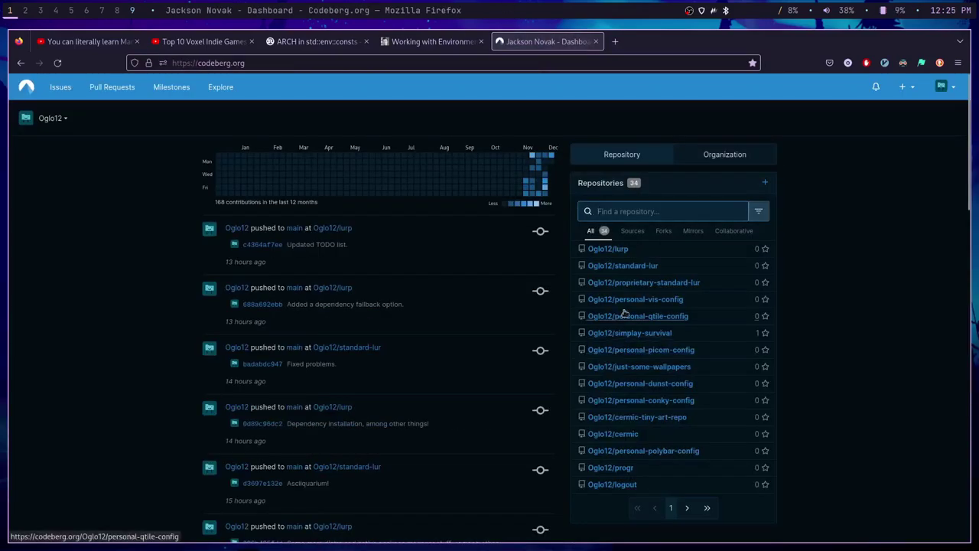
click(634, 266)
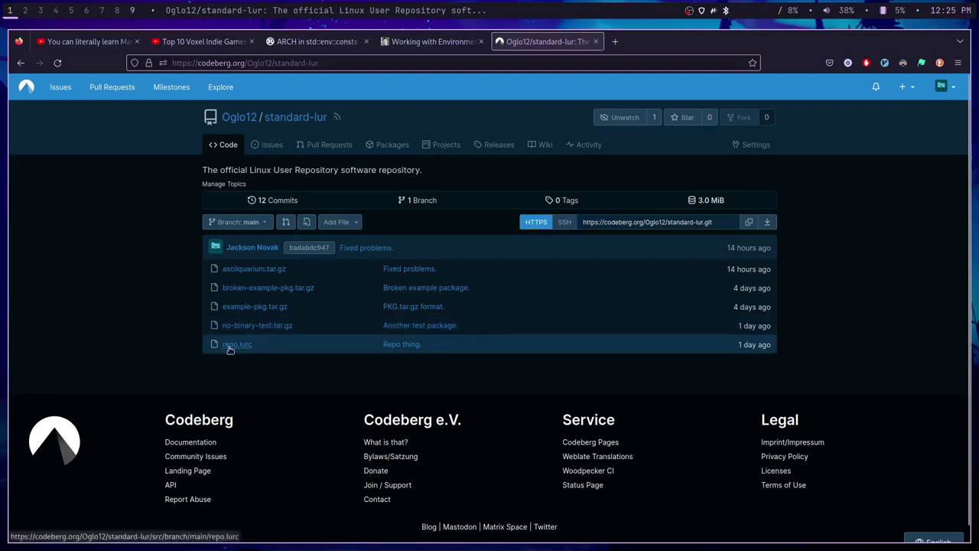
Open repo.lurc in the standard-lur repository and highlight its file name, name value and owner value in turn.
click(242, 349)
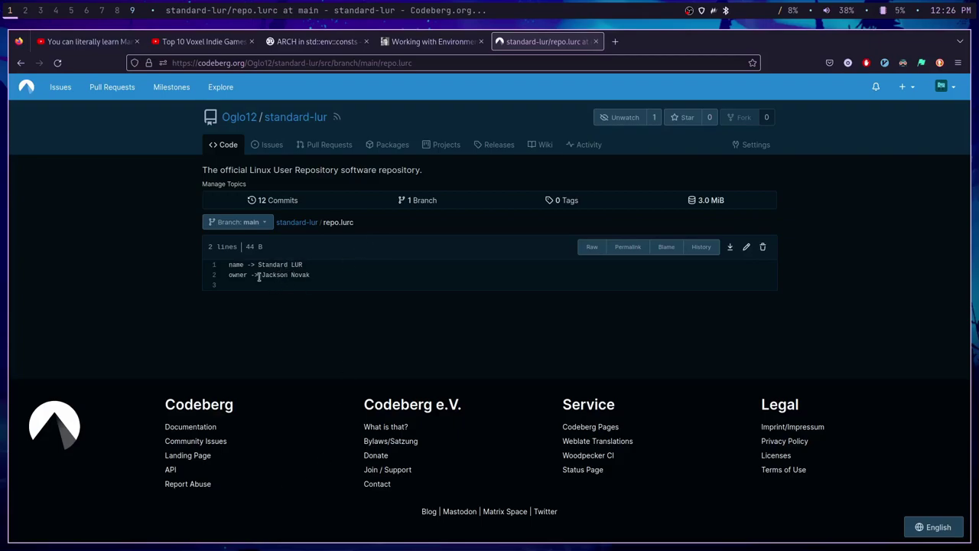
drag(326, 222, 344, 219)
click(349, 220)
drag(304, 266, 261, 268)
click(309, 271)
drag(262, 285, 256, 275)
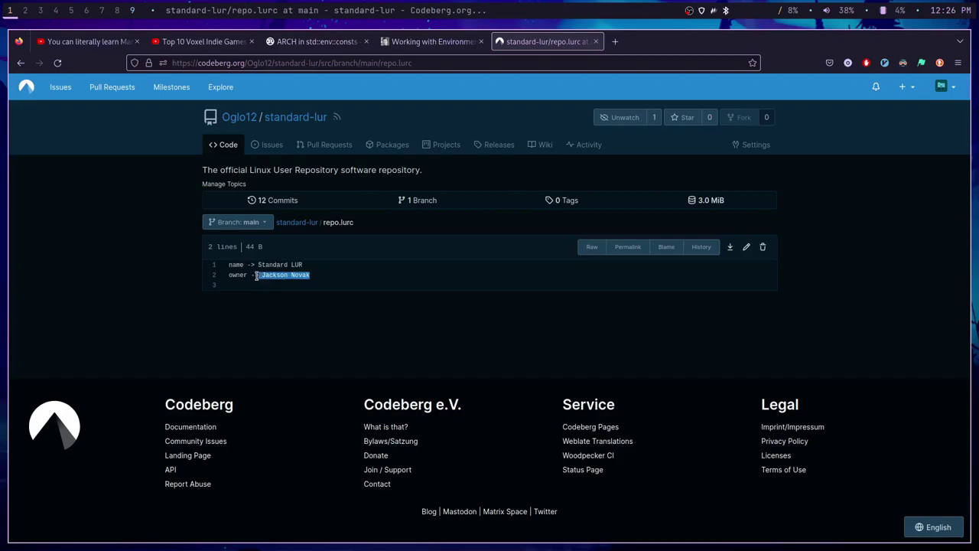
click(322, 284)
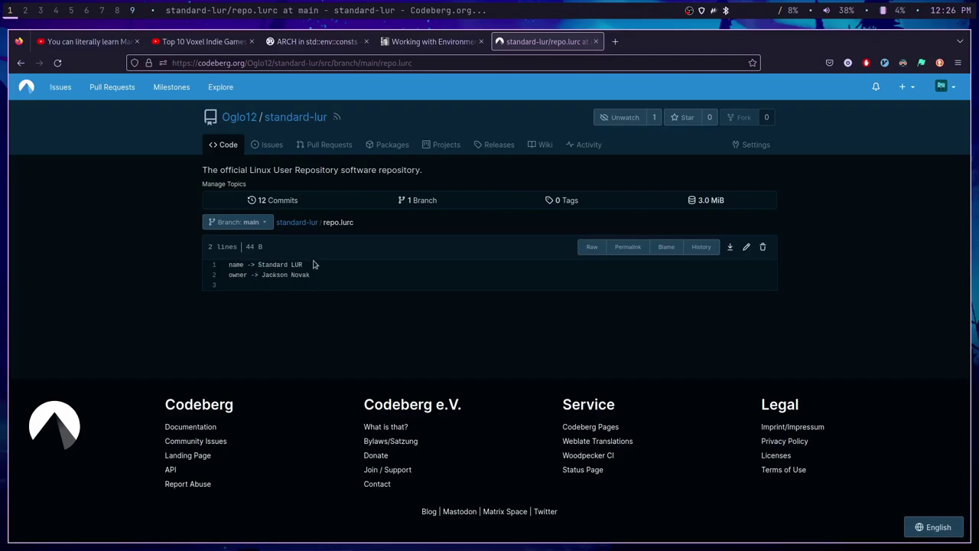
Return to the standard-lur file list and highlight the /src/branch/main part of the page address.
click(299, 223)
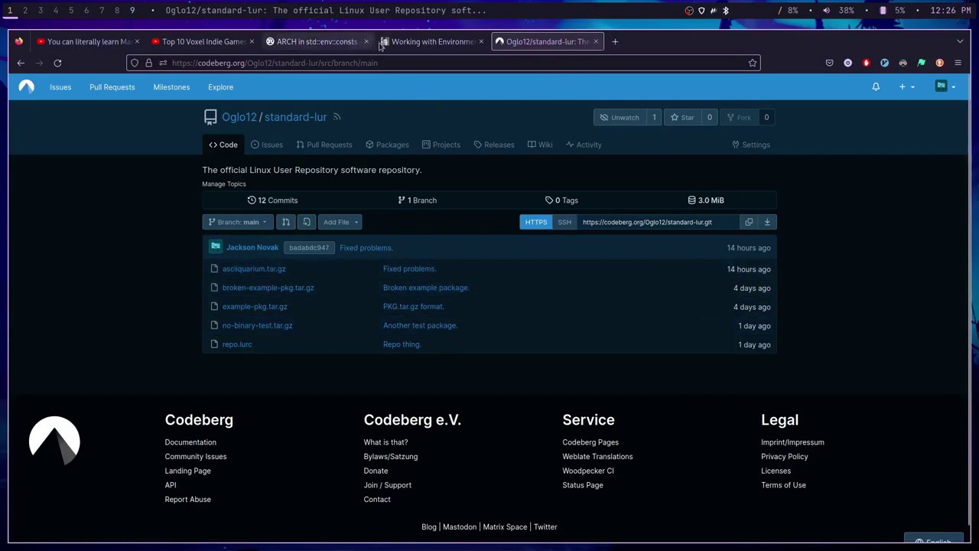
click(411, 63)
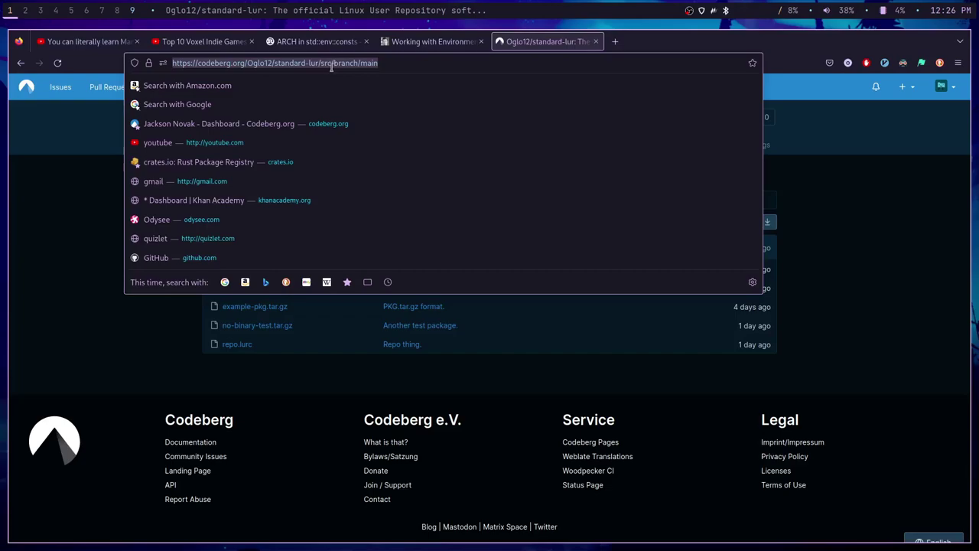
click(430, 64)
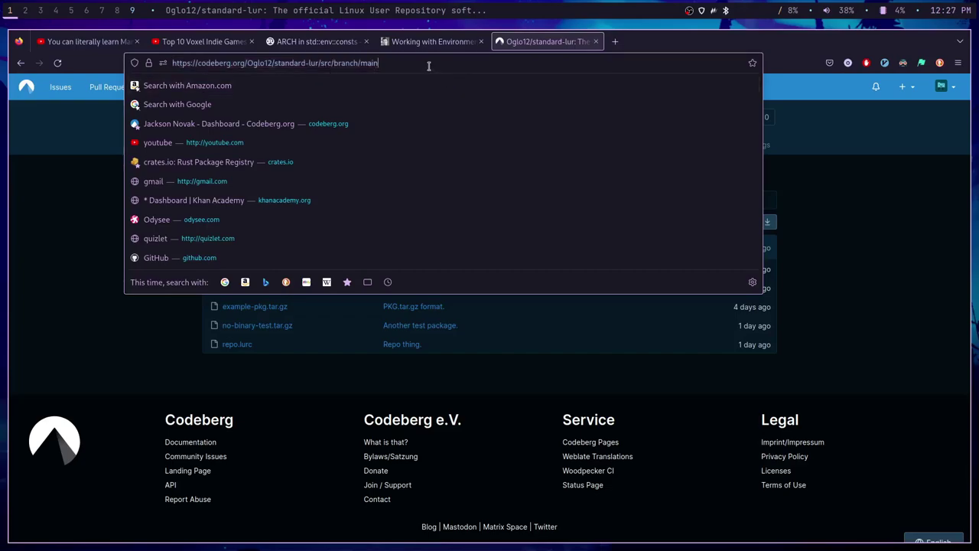
drag(403, 65, 320, 63)
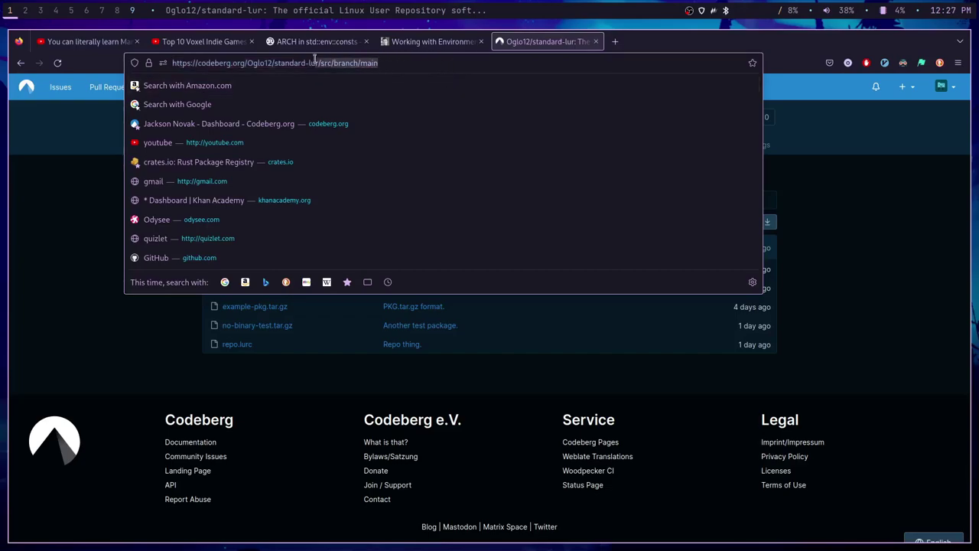
click(409, 63)
click(673, 47)
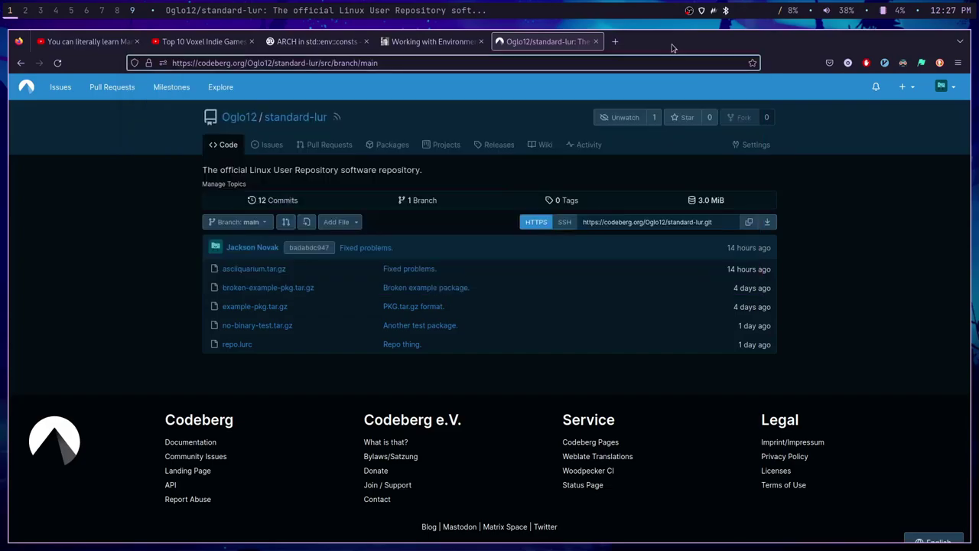
Replace the standard-lur tab with a new one, load youtube.com and search it for oglothenerd.
click(615, 41)
click(596, 42)
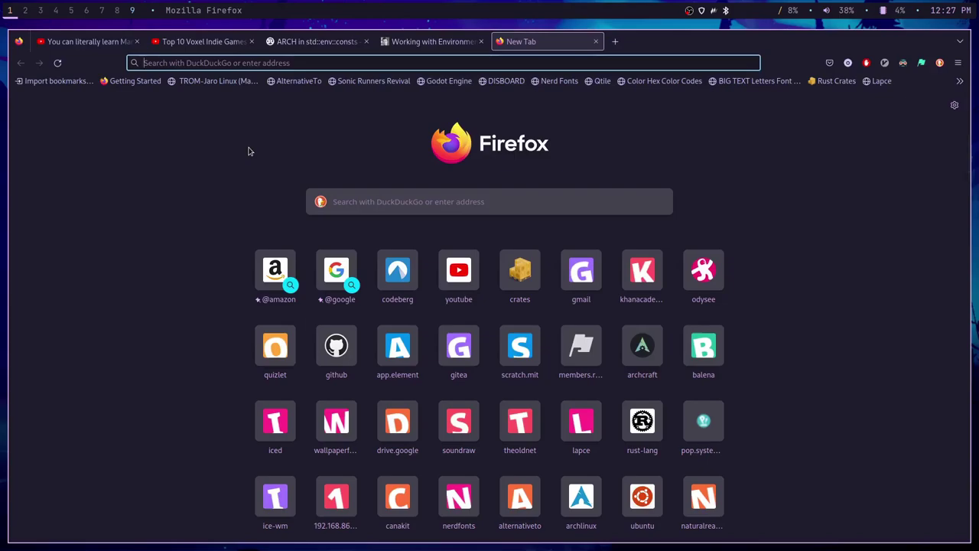
text(yout)
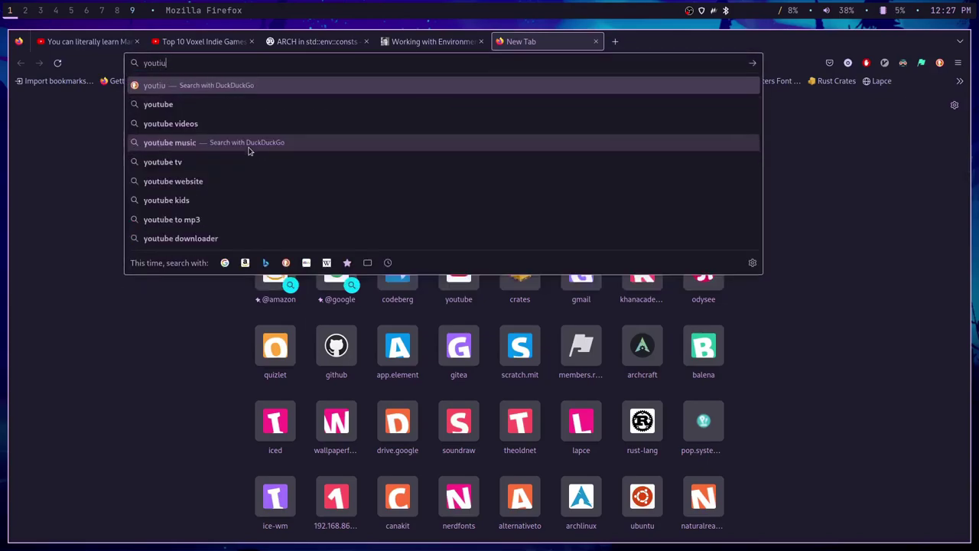
text(ube.com)
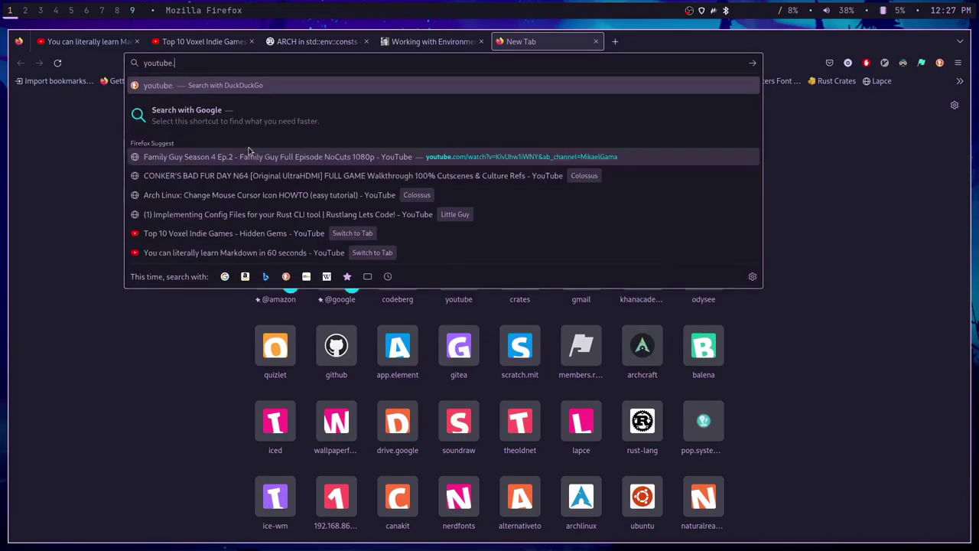
key(Return)
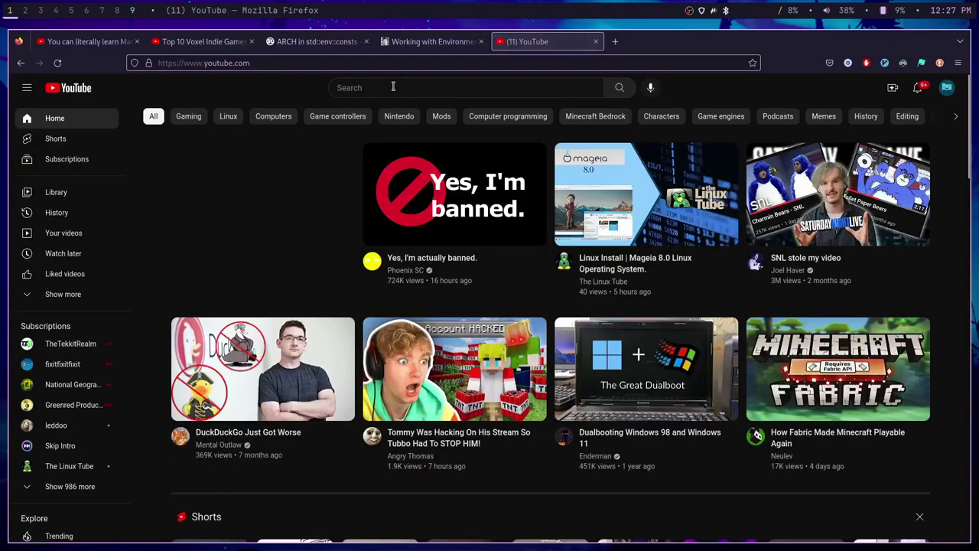
click(393, 86)
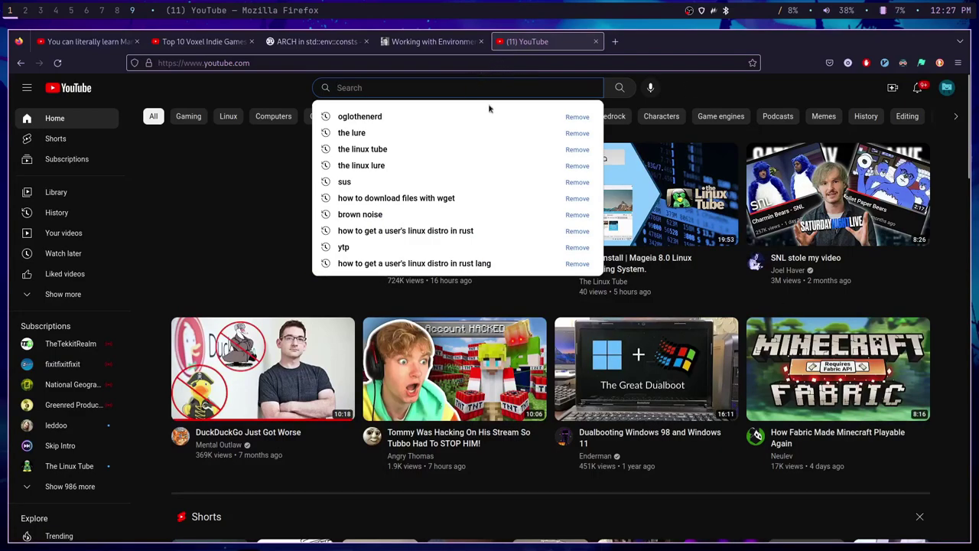
click(420, 98)
click(420, 92)
click(394, 115)
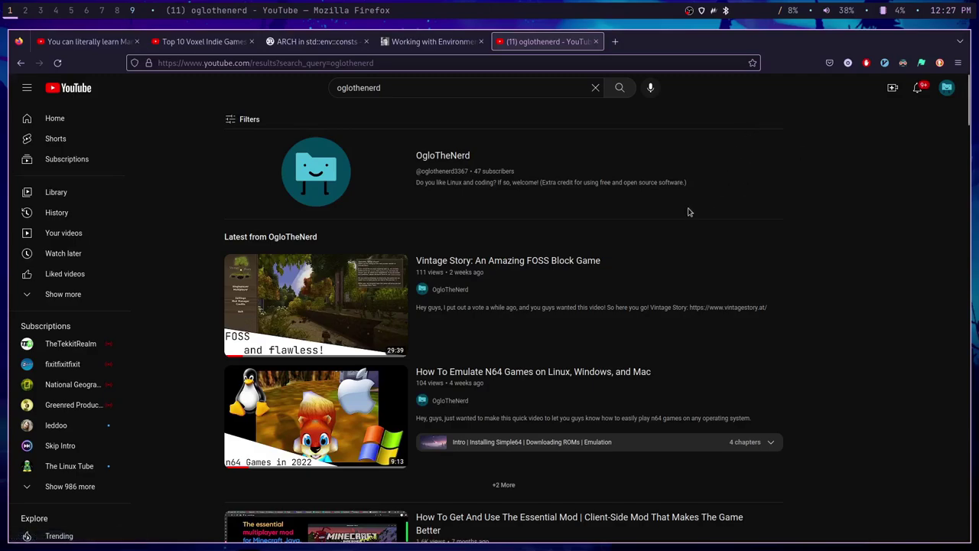
Load odysee.com in another new tab and search it for oglothenerd.
click(615, 41)
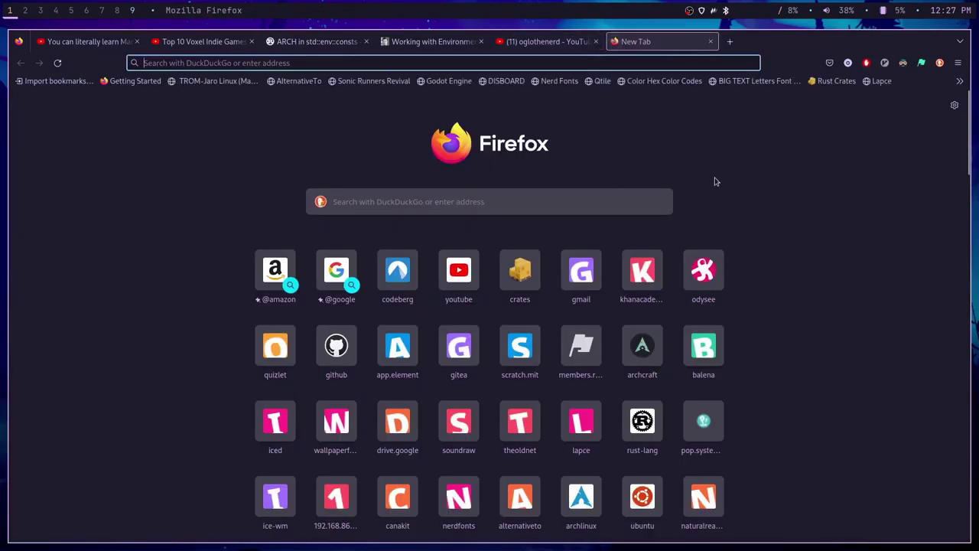
text(odysee.)
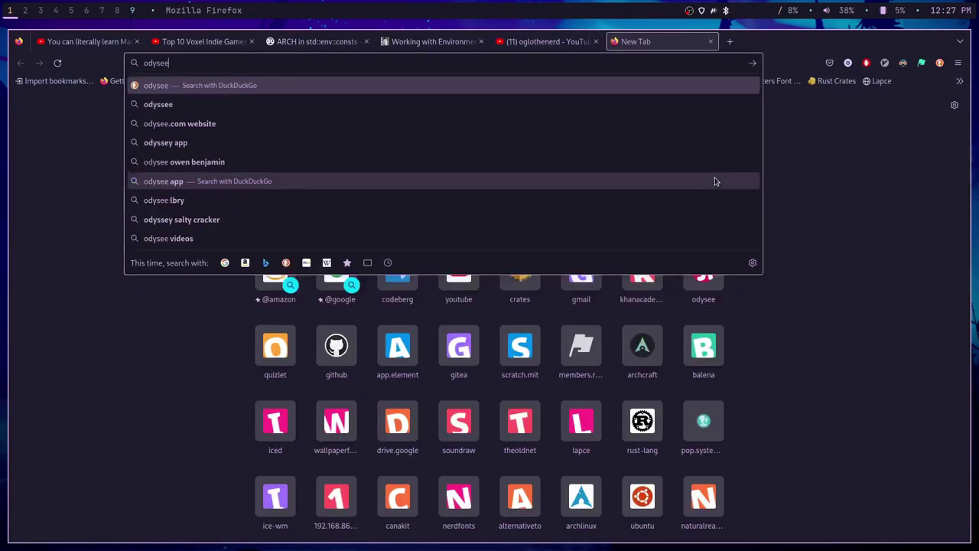
text(com)
key(Return)
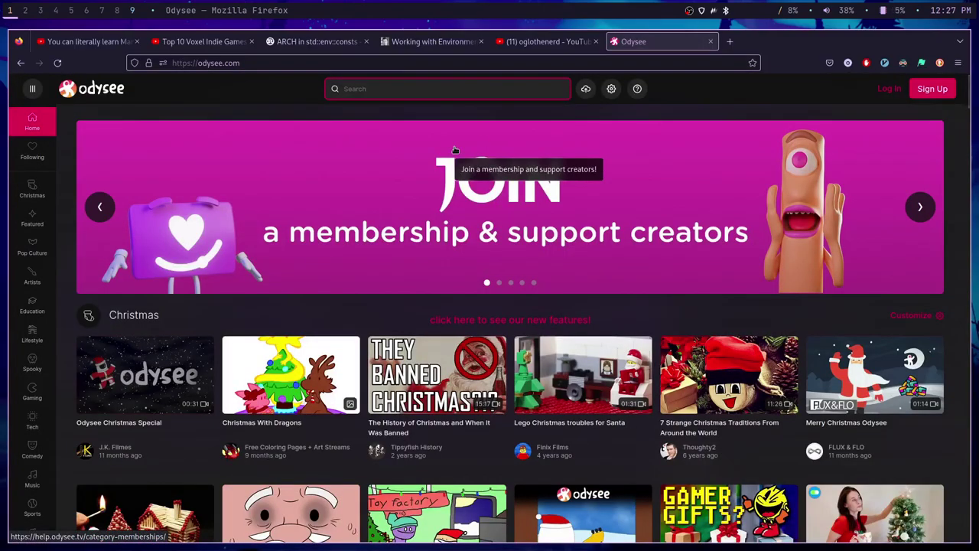
text(oglothenerd)
key(Return)
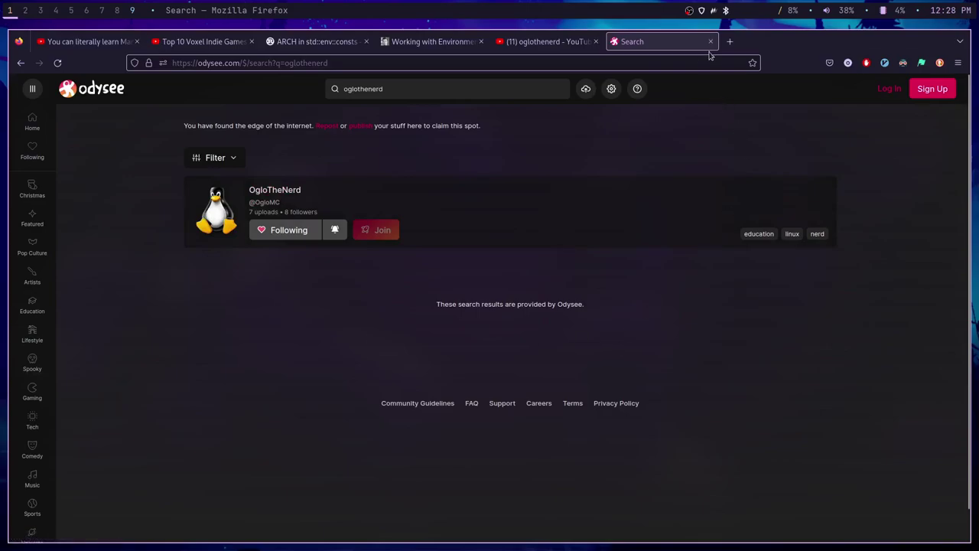
Switch briefly to the YouTube results for oglothenerd, then close the Odysee search tab.
click(552, 42)
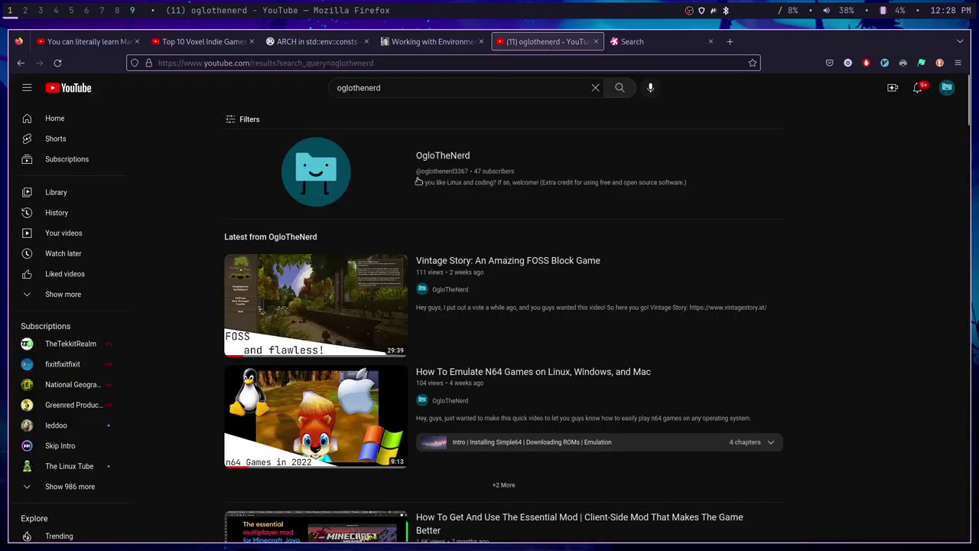
click(676, 44)
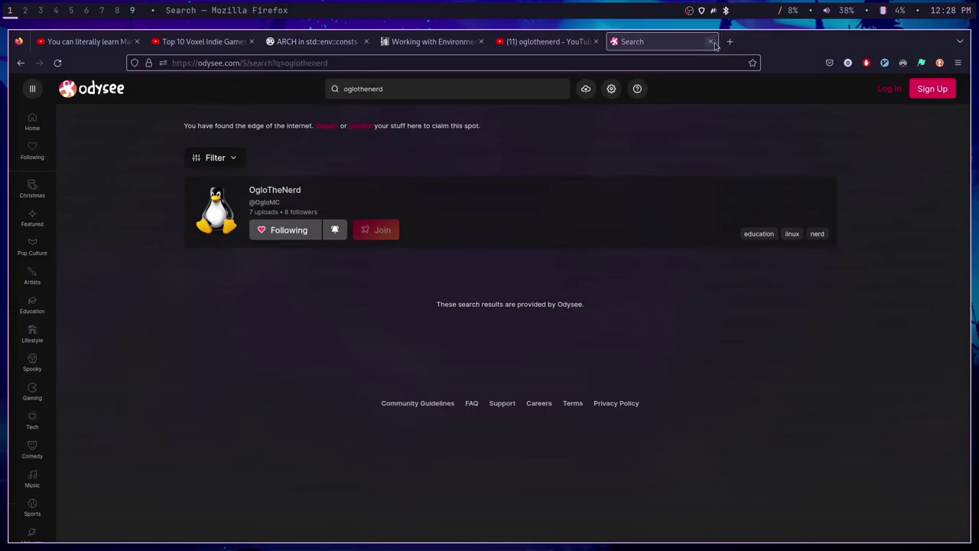
click(710, 42)
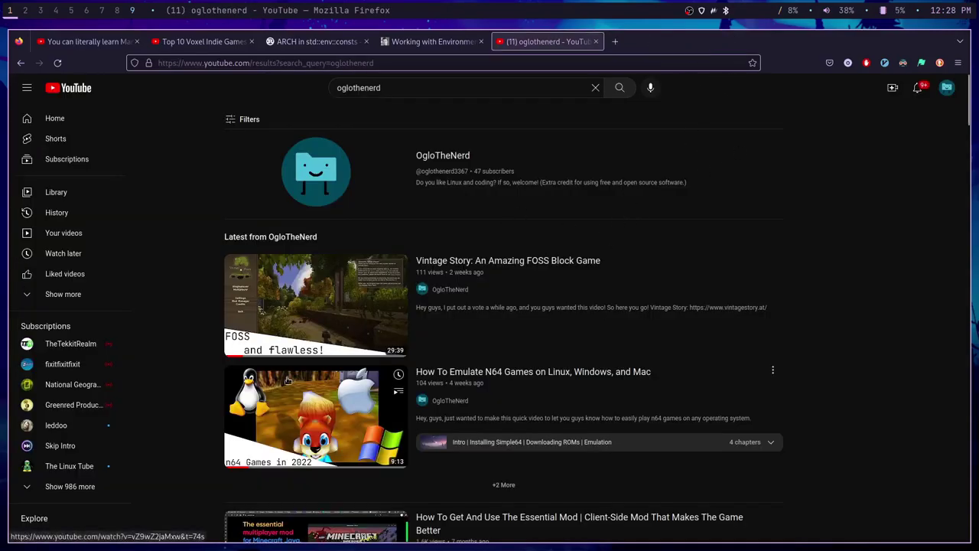
Look through the YouTube results for oglothenerd, then view the account's notifications and close them again.
scroll(310, 330, down, 10)
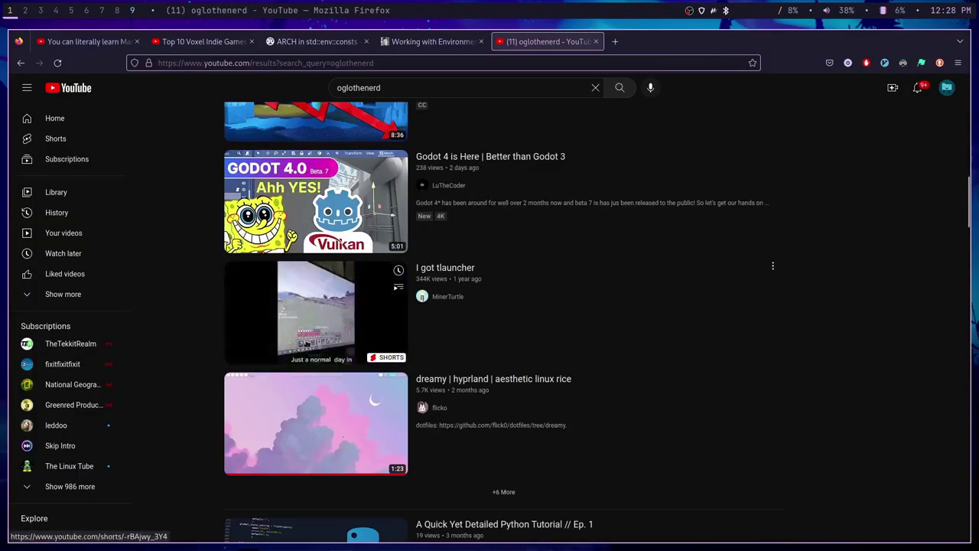
scroll(312, 352, up, 10)
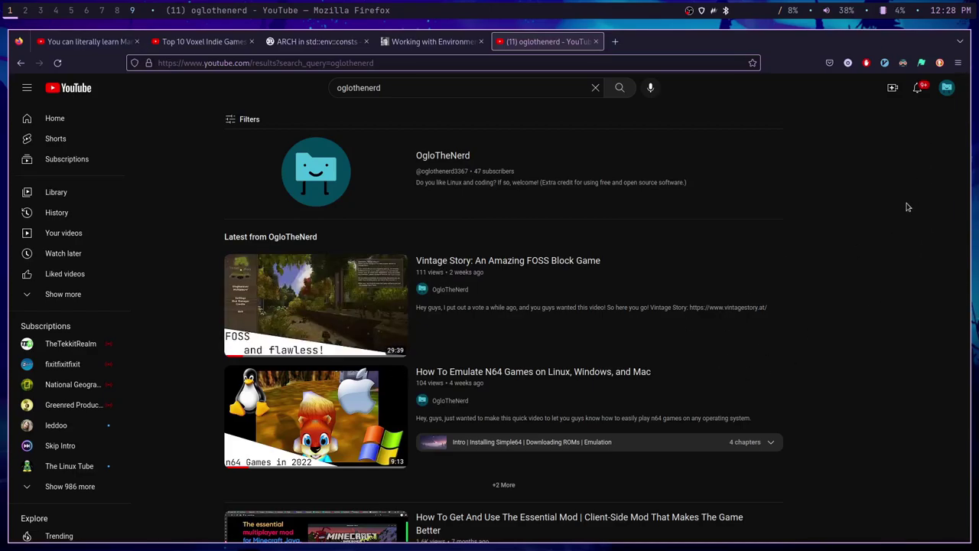
click(919, 91)
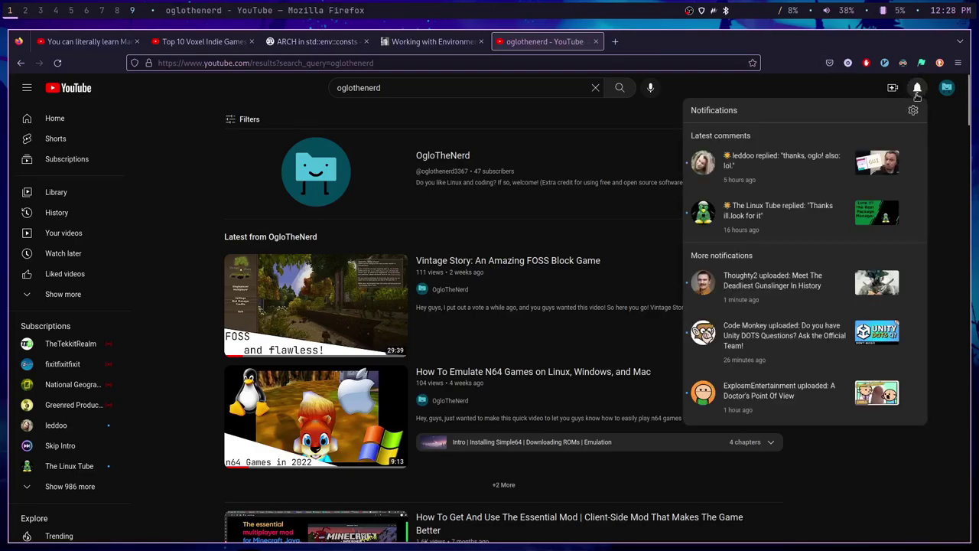
click(919, 90)
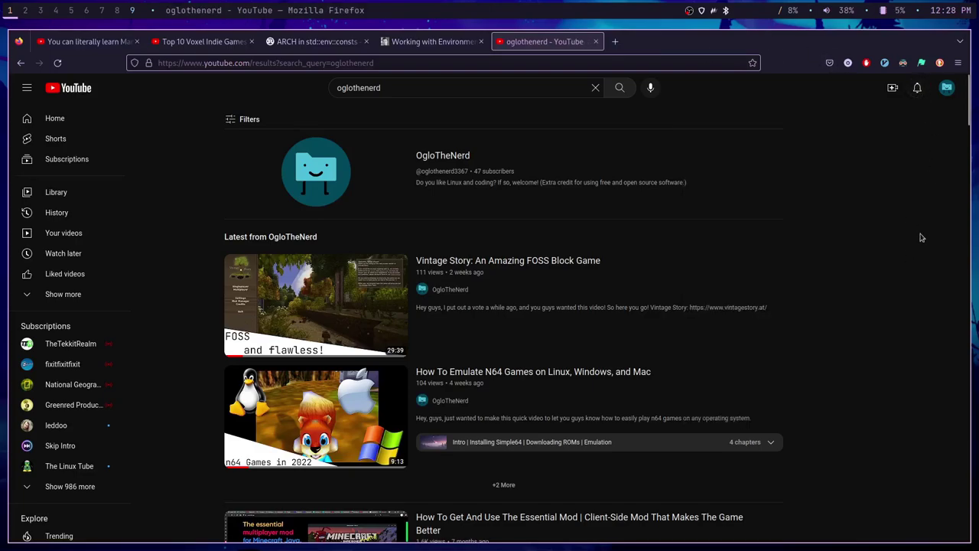